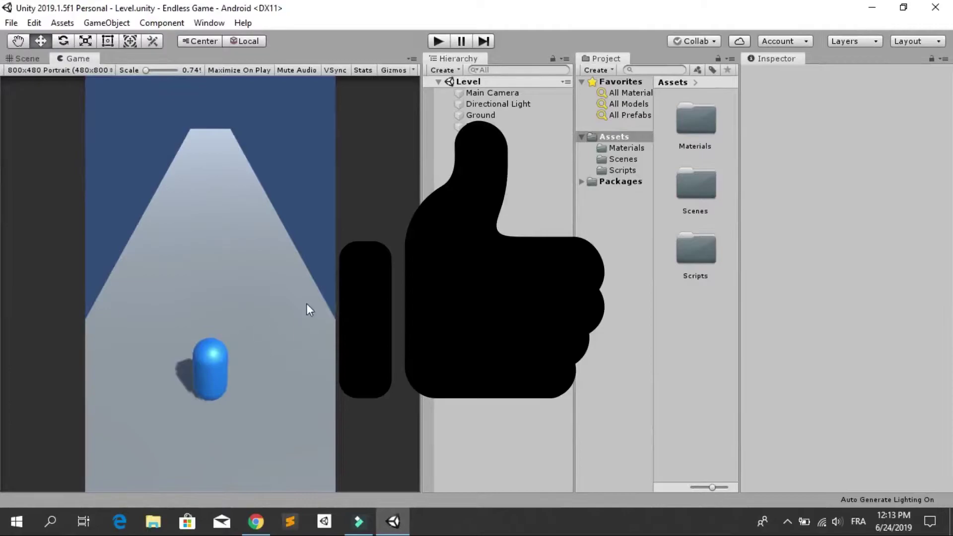
# Minimize Unity and look over the model files on the desktop.
pyautogui.click(870, 6)
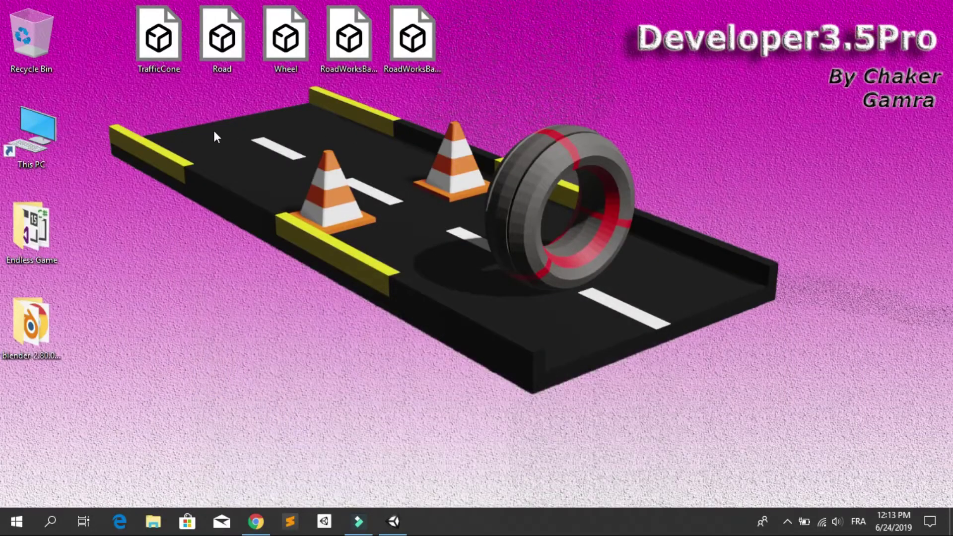
pyautogui.moveTo(133, 124); pyautogui.dragTo(544, 1)
pyautogui.click(544, 2)
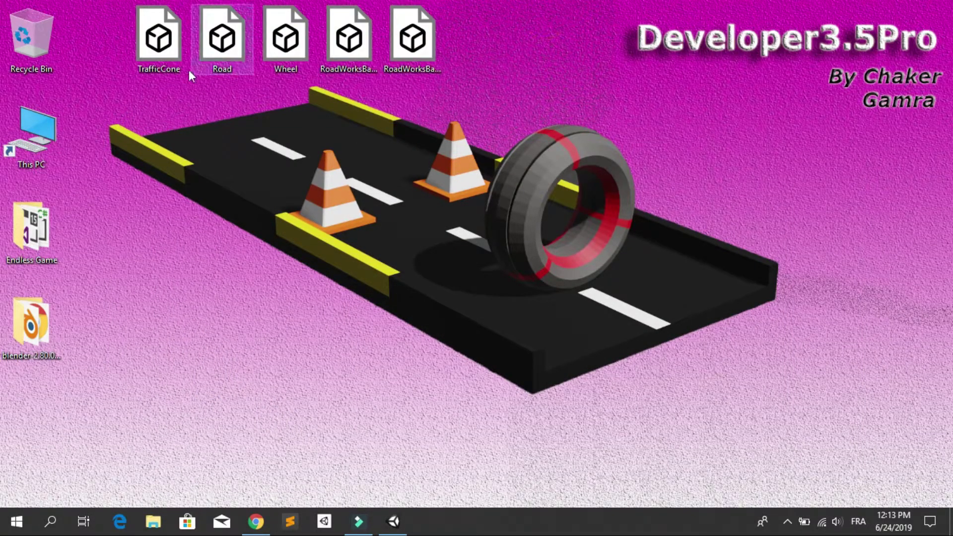
# Switch to Chrome and download the Models.zip archive from its Google Drive page.
pyautogui.click(255, 521)
pyautogui.moveTo(443, 36); pyautogui.dragTo(91, 43)
pyautogui.click(461, 49)
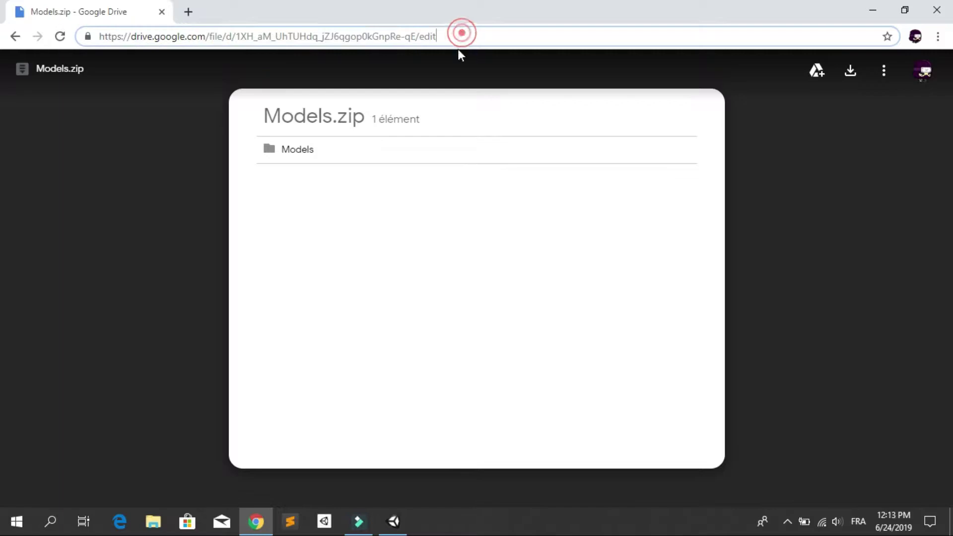
pyautogui.click(851, 73)
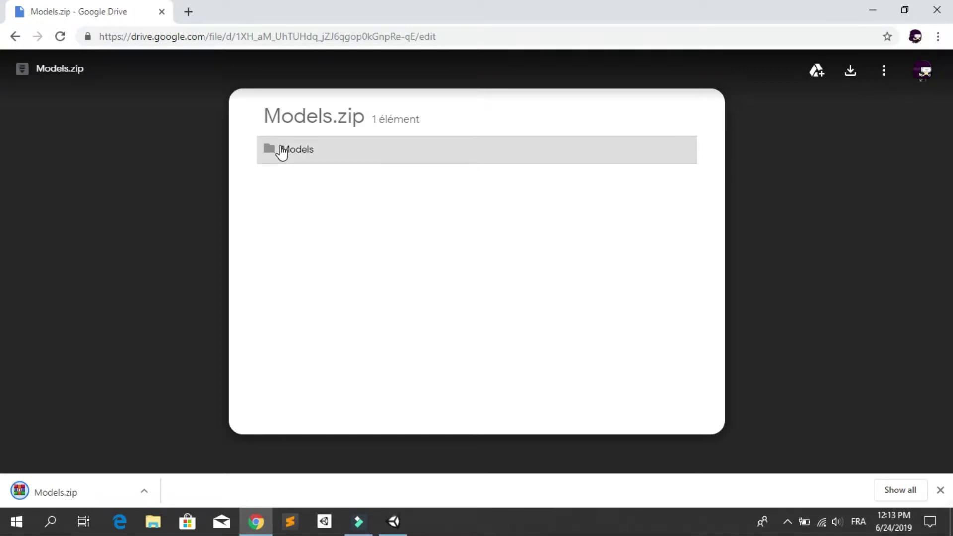
# Extract the downloaded Models.zip in the Downloads folder and import the extracted Models folder into the Unity project's Assets.
pyautogui.rightClick(40, 496)
pyautogui.click(83, 467)
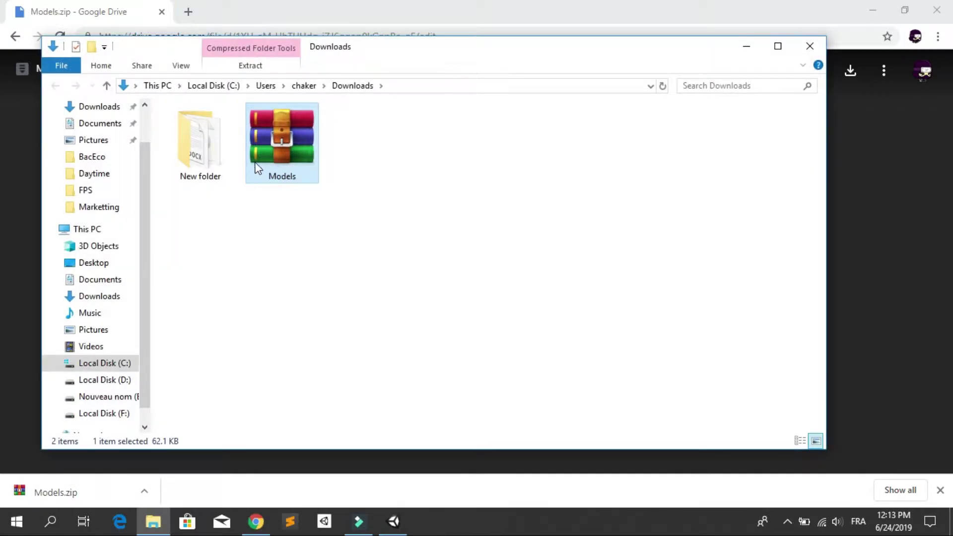
pyautogui.rightClick(263, 157)
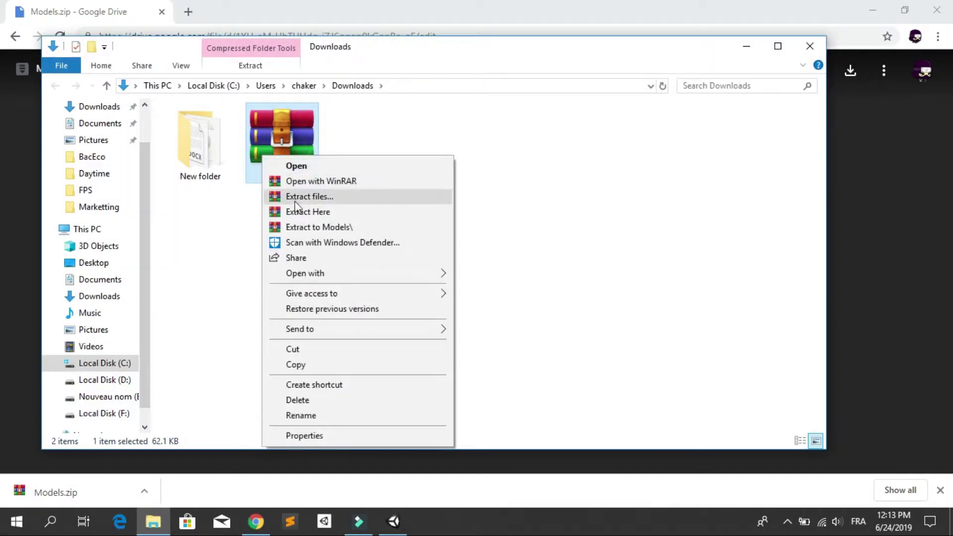
pyautogui.click(300, 208)
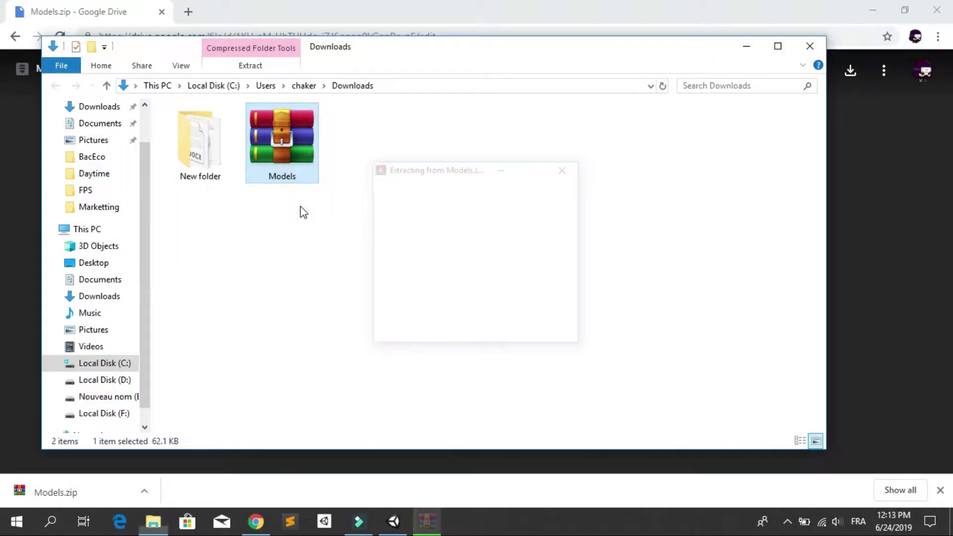
pyautogui.moveTo(204, 152); pyautogui.dragTo(674, 342)
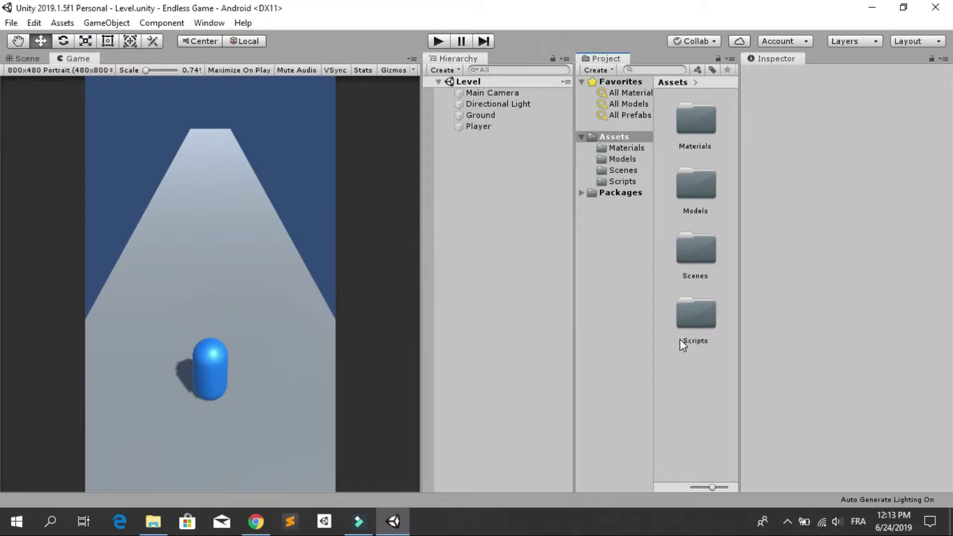
# Open the Models folder and examine the previews of the Road, TrafficCone and Wheel models.
pyautogui.doubleClick(709, 184)
pyautogui.click(689, 119)
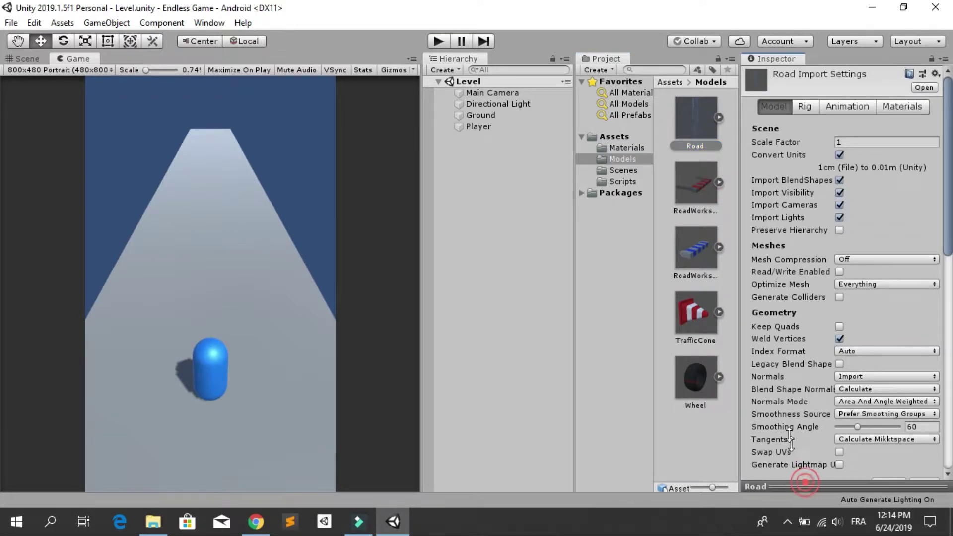
pyautogui.click(805, 482)
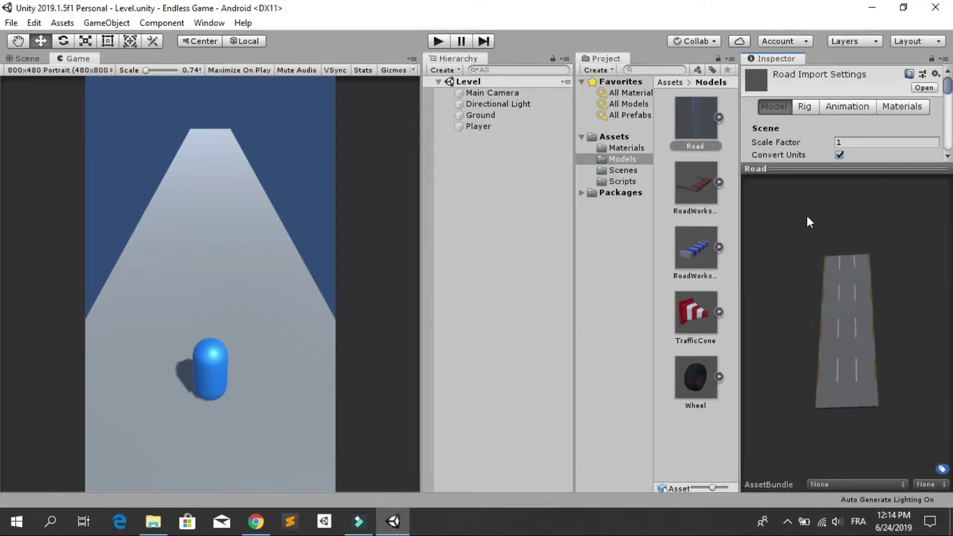
pyautogui.click(700, 326)
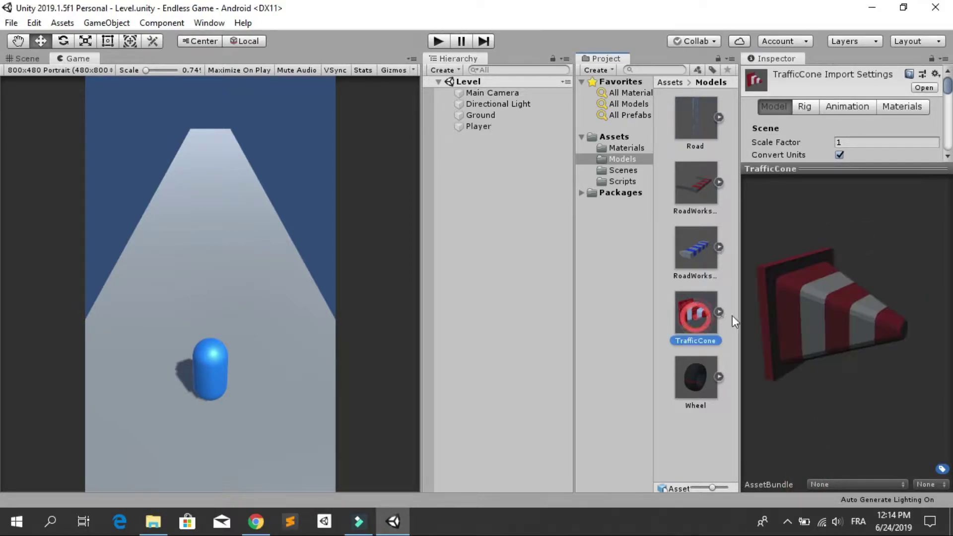
pyautogui.moveTo(856, 326); pyautogui.dragTo(820, 351)
pyautogui.click(702, 388)
pyautogui.moveTo(753, 366); pyautogui.dragTo(927, 328)
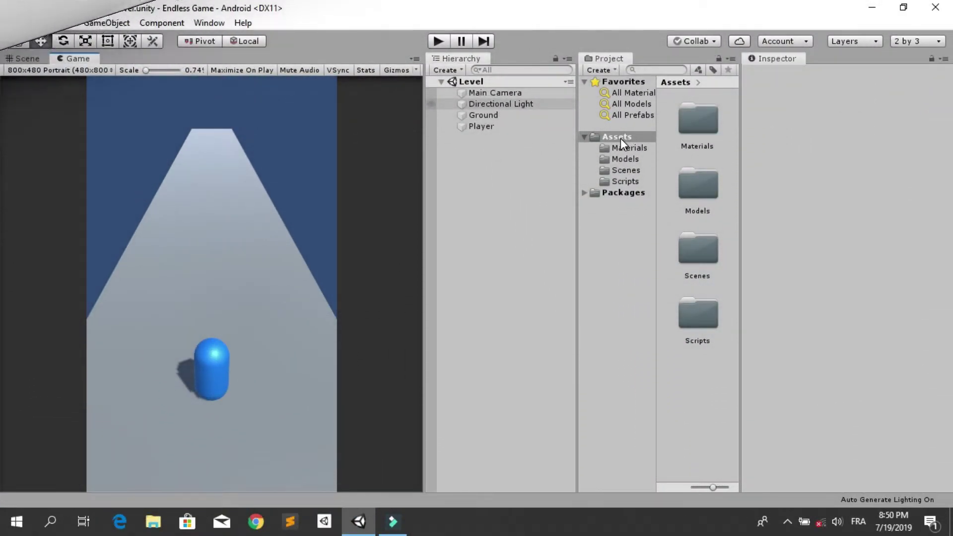
# Delete the Ground object from the Level scene.
pyautogui.click(514, 114)
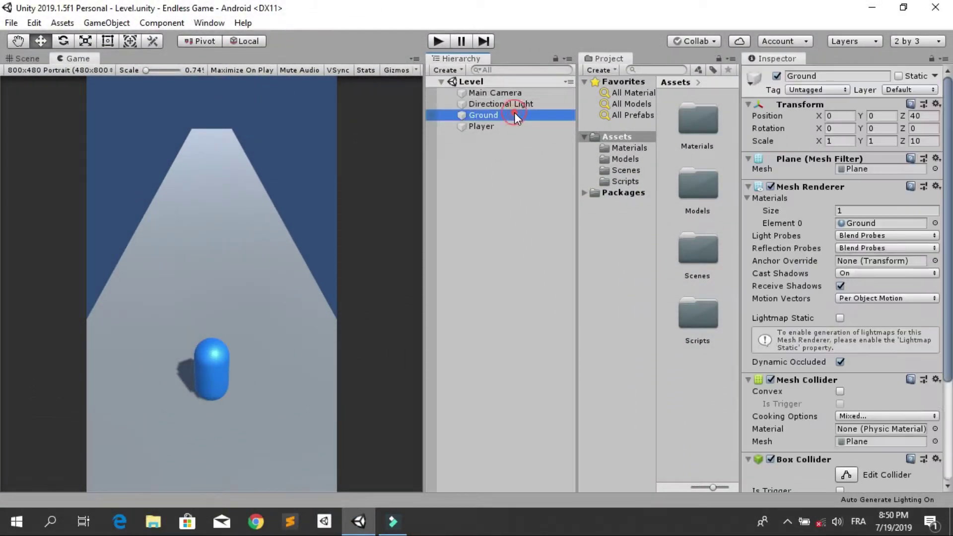
pyautogui.press('Delete')
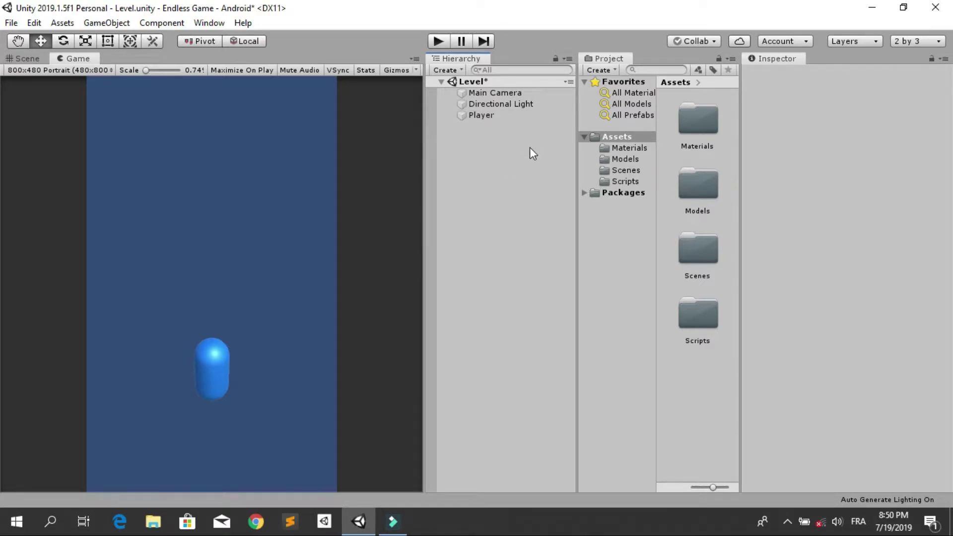
# Create an empty game object named Tile1 in the scene and reset its transform.
pyautogui.rightClick(488, 139)
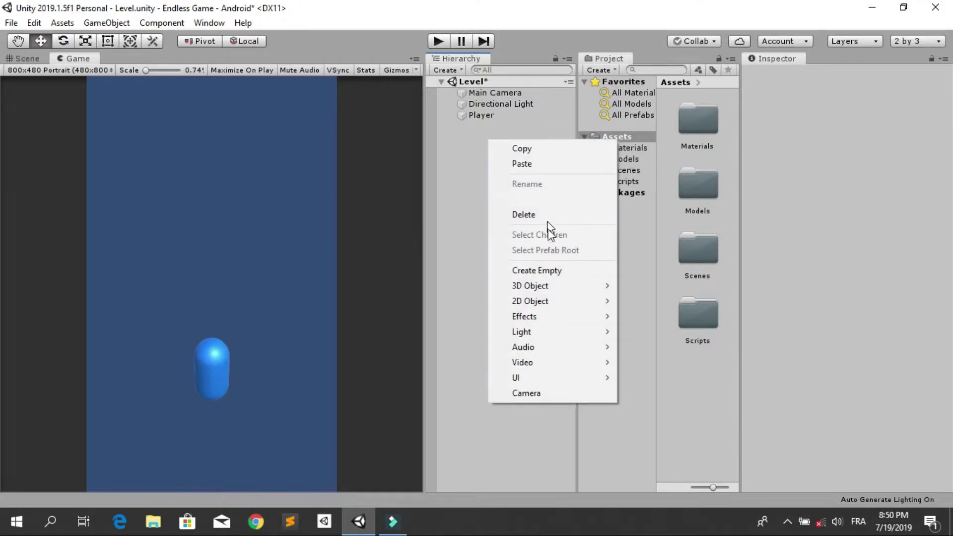
pyautogui.click(555, 269)
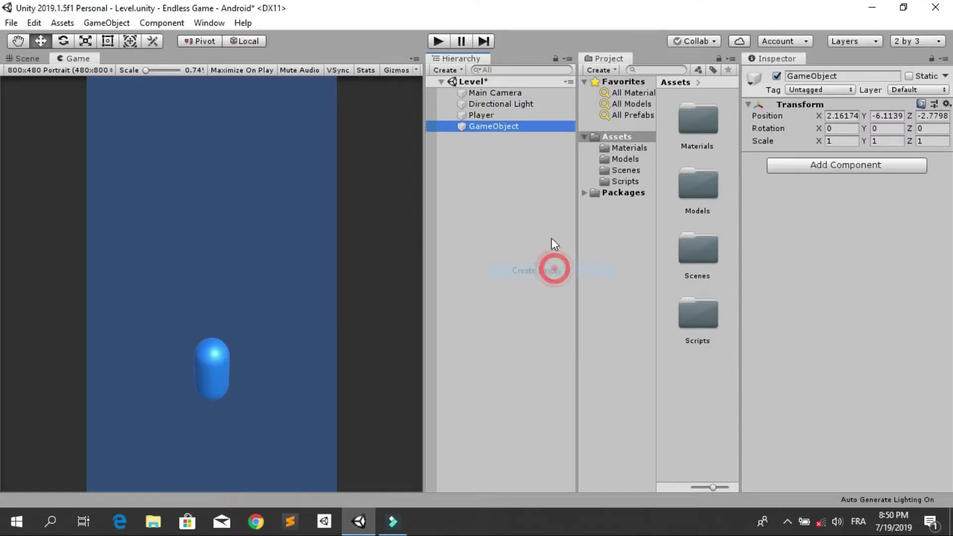
pyautogui.click(509, 127)
pyautogui.write('Ti')
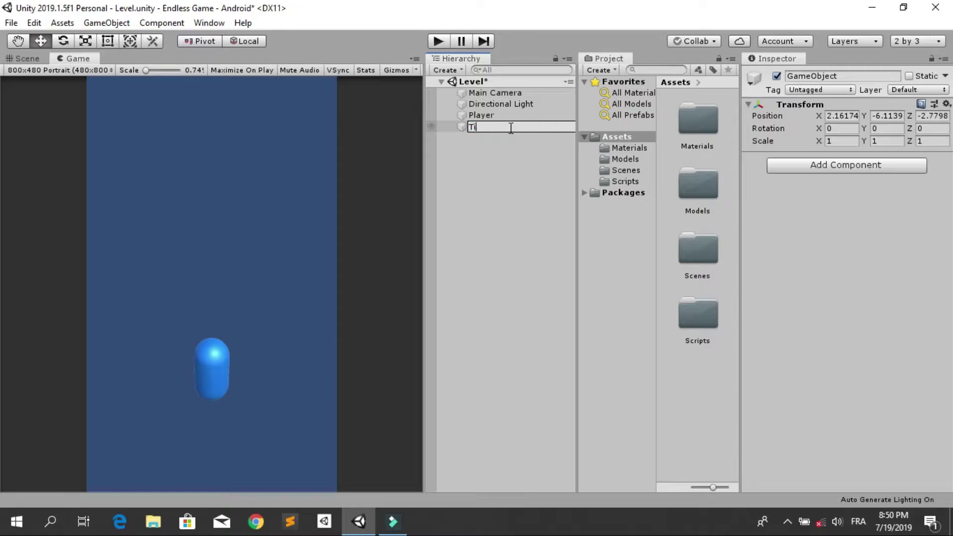
pyautogui.write('le1')
pyautogui.press('Return')
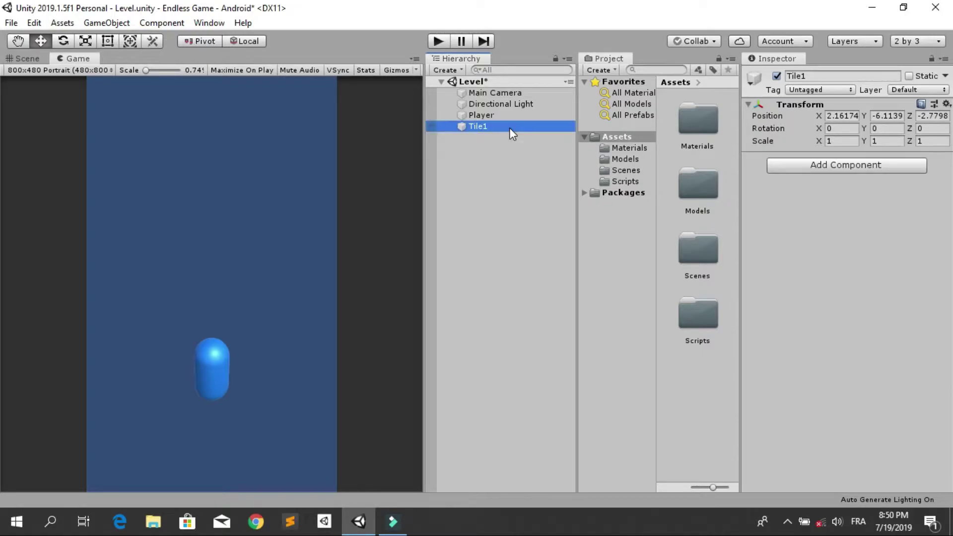
pyautogui.click(947, 103)
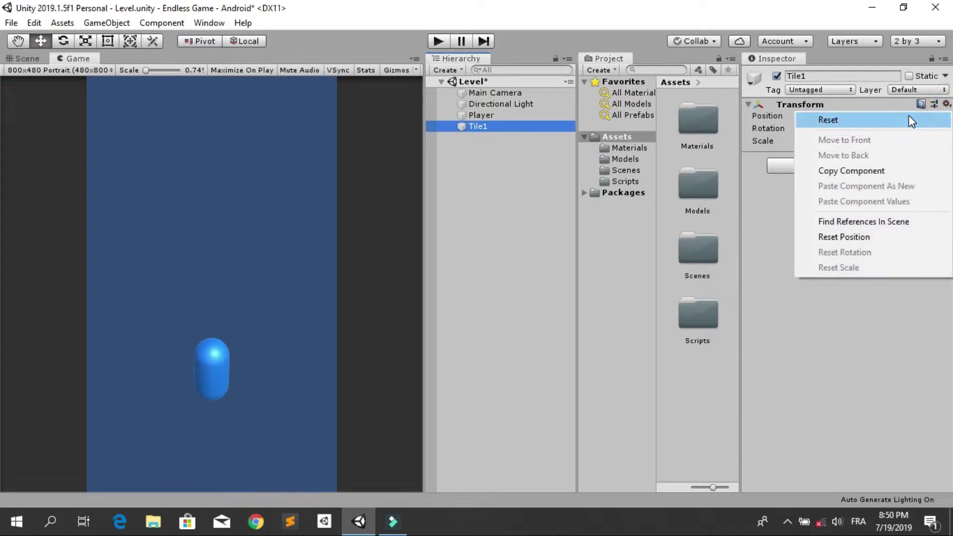
pyautogui.click(909, 118)
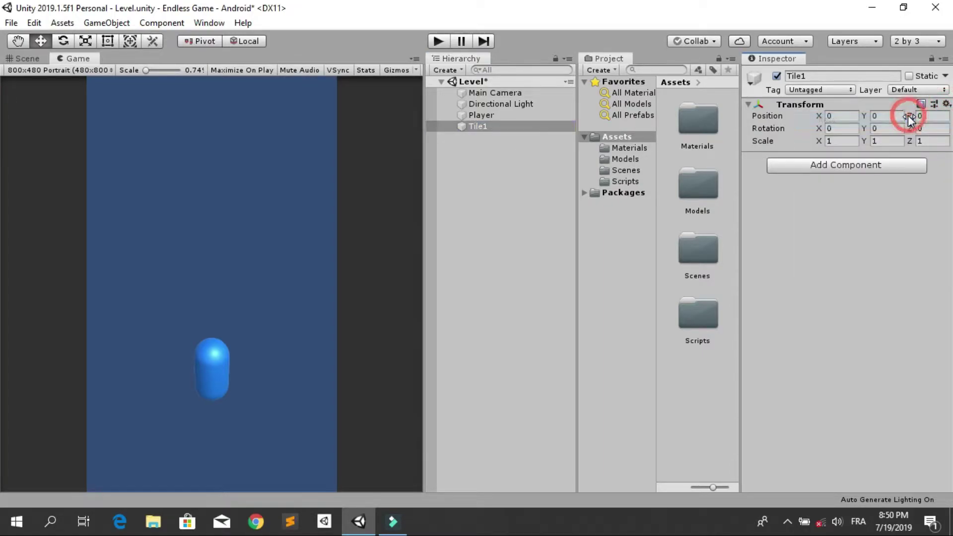
# Add the Road model from the Models folder as a child of Tile1 and inspect it in the Scene view.
pyautogui.click(633, 160)
pyautogui.moveTo(708, 121); pyautogui.dragTo(522, 127)
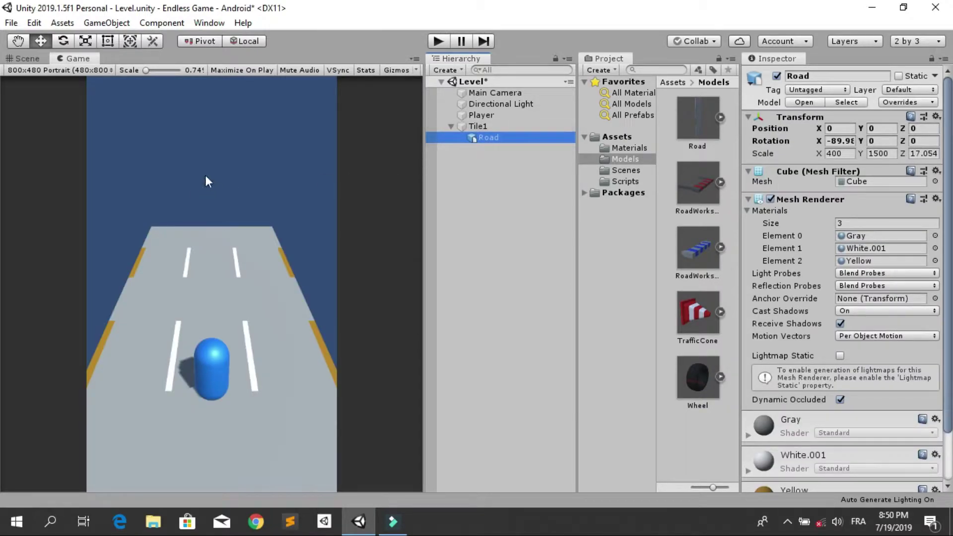
pyautogui.click(25, 59)
pyautogui.keyDown('alt'); pyautogui.moveTo(279, 270); pyautogui.dragTo(291, 273); pyautogui.keyUp('alt')
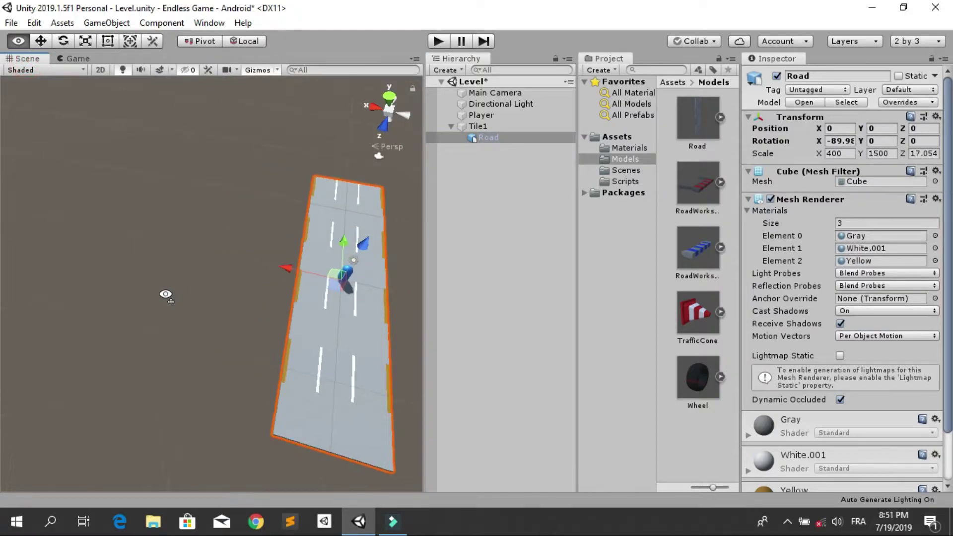
pyautogui.moveTo(291, 272); pyautogui.dragTo(164, 249, button='middle')
pyautogui.scroll(4, 189, 240)
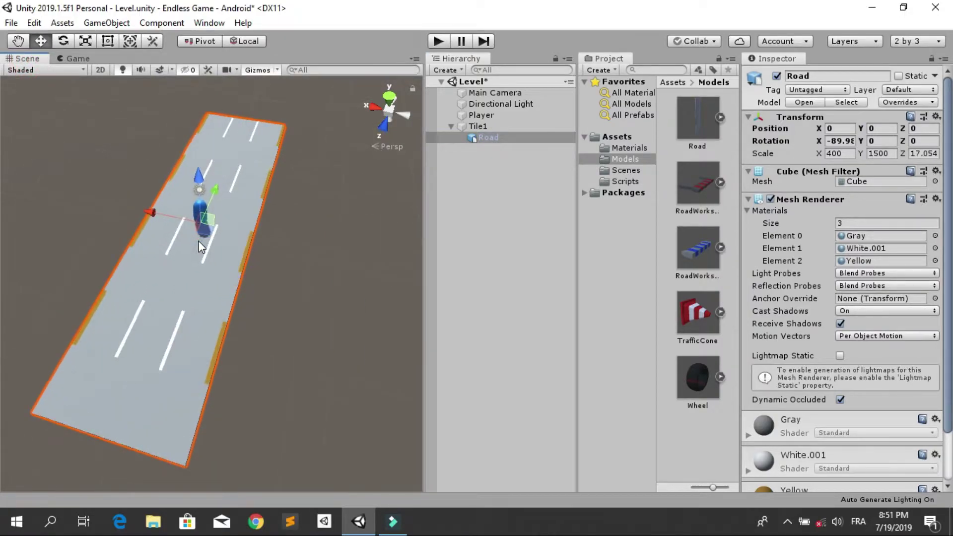
pyautogui.keyDown('alt'); pyautogui.moveTo(268, 261); pyautogui.dragTo(383, 207); pyautogui.keyUp('alt')
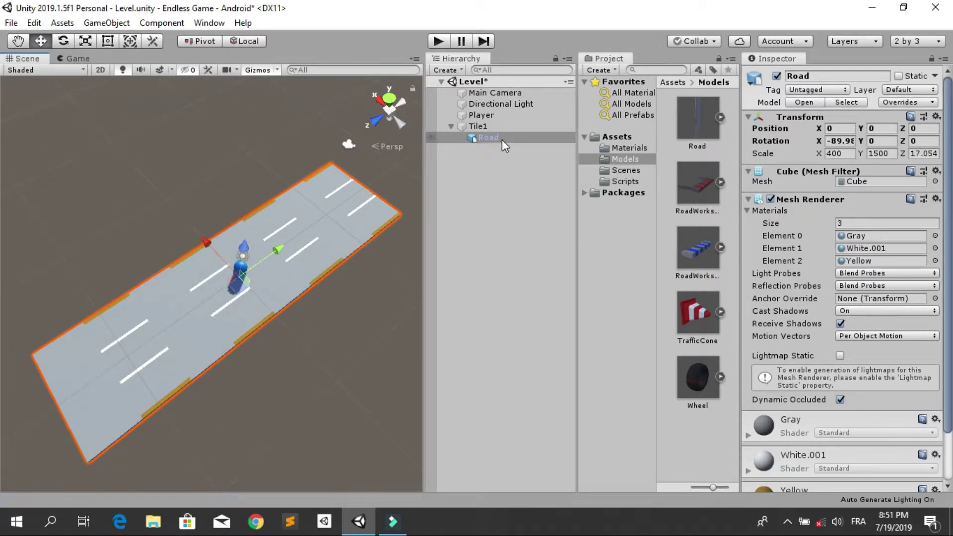
# Test-play the level to check how the player behaves on the road, and stop the game.
pyautogui.click(437, 44)
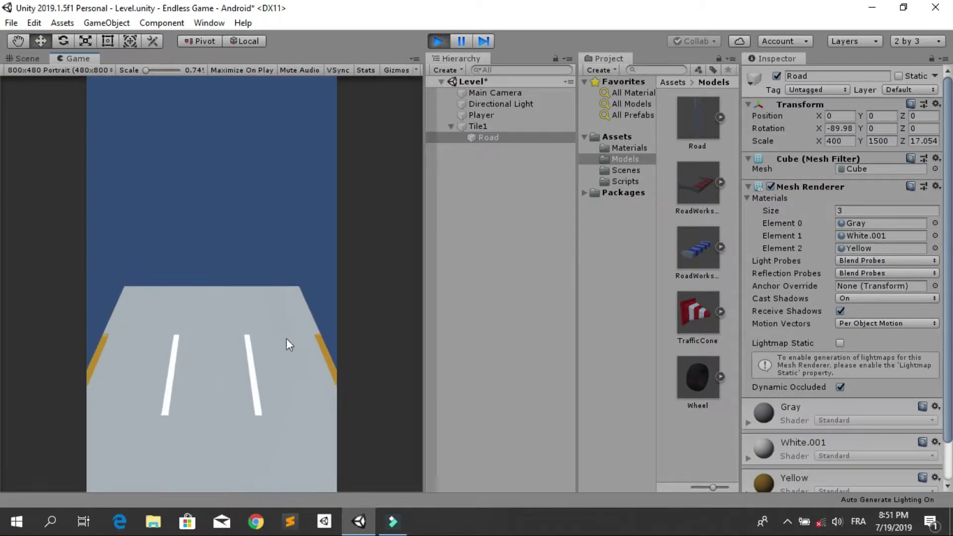
pyautogui.click(437, 41)
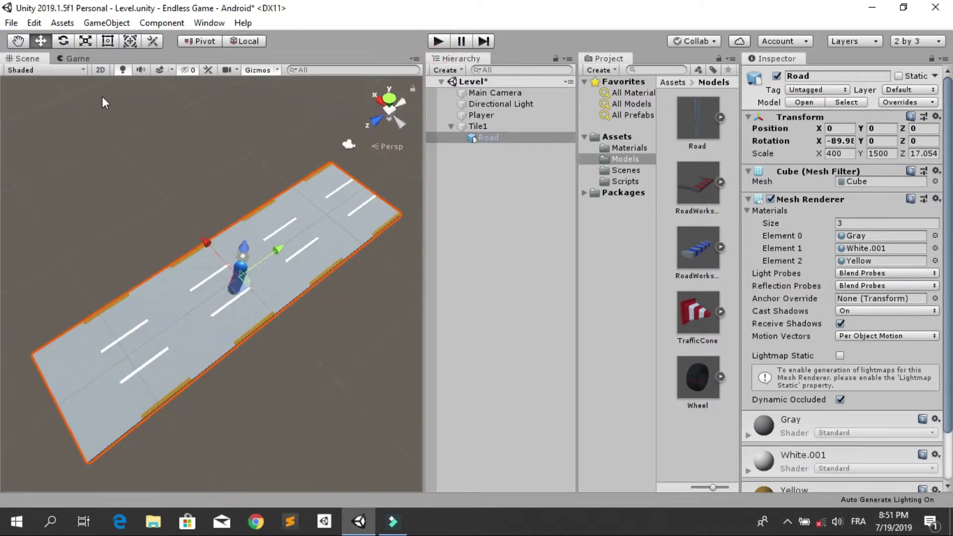
# Add a Box Collider component to the Road object.
pyautogui.scroll(-2, 816, 353)
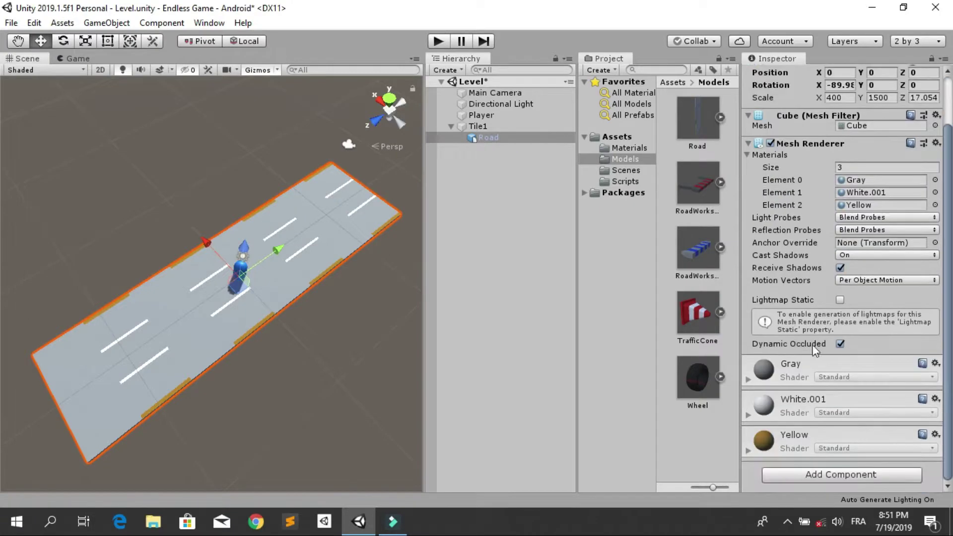
pyautogui.click(844, 472)
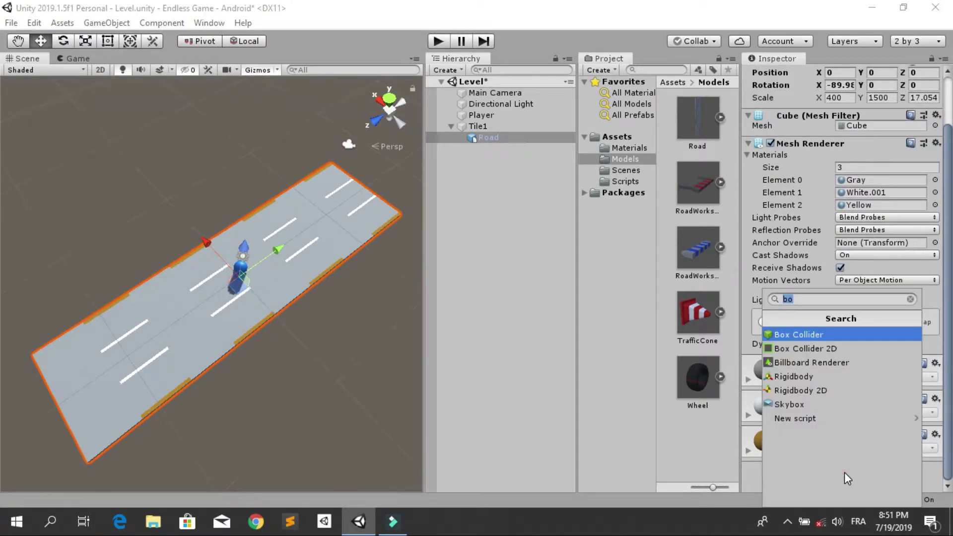
pyautogui.press('Return')
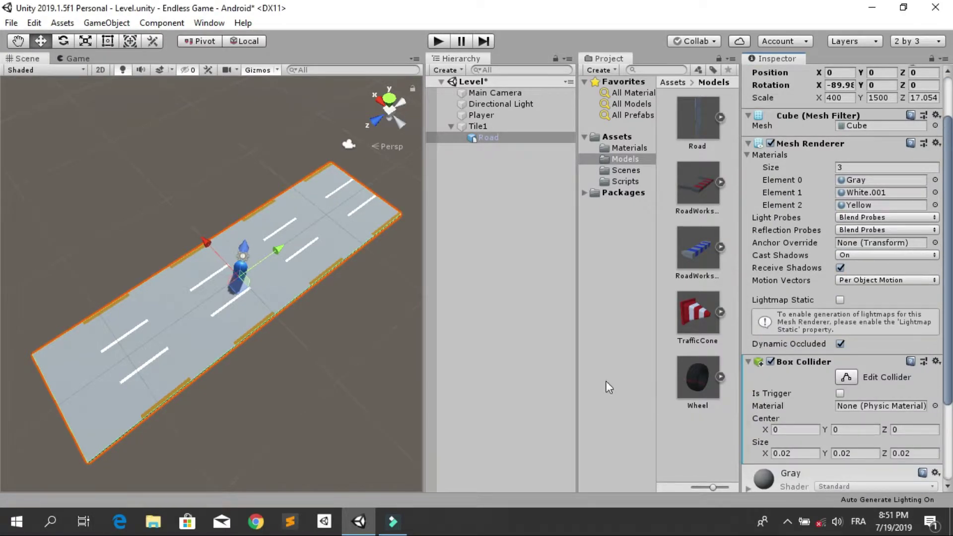
# Inspect the road's collider in the scene, and test-play the level again before stopping the game.
pyautogui.keyDown('alt'); pyautogui.moveTo(362, 267); pyautogui.dragTo(339, 192); pyautogui.keyUp('alt')
pyautogui.moveTo(339, 192); pyautogui.dragTo(359, 244, button='middle')
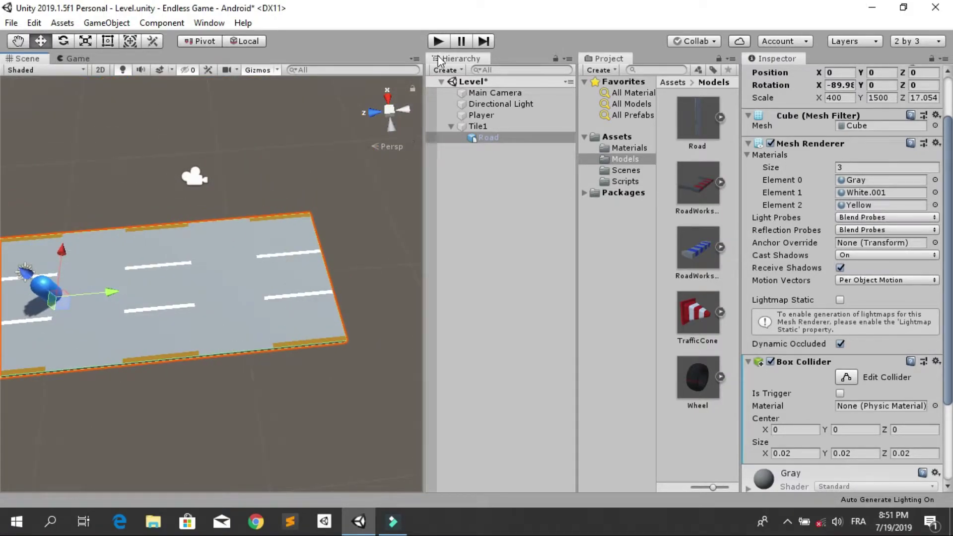
pyautogui.click(440, 42)
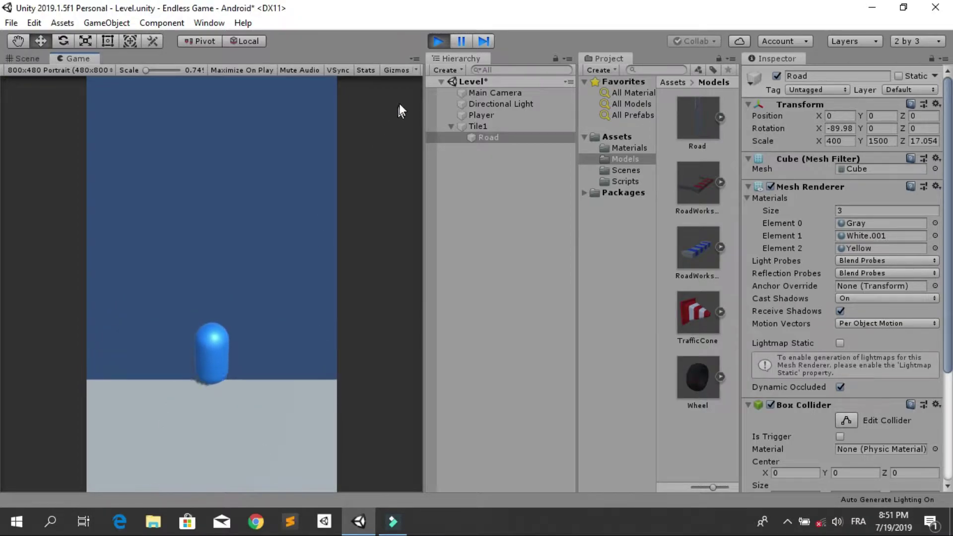
pyautogui.click(439, 40)
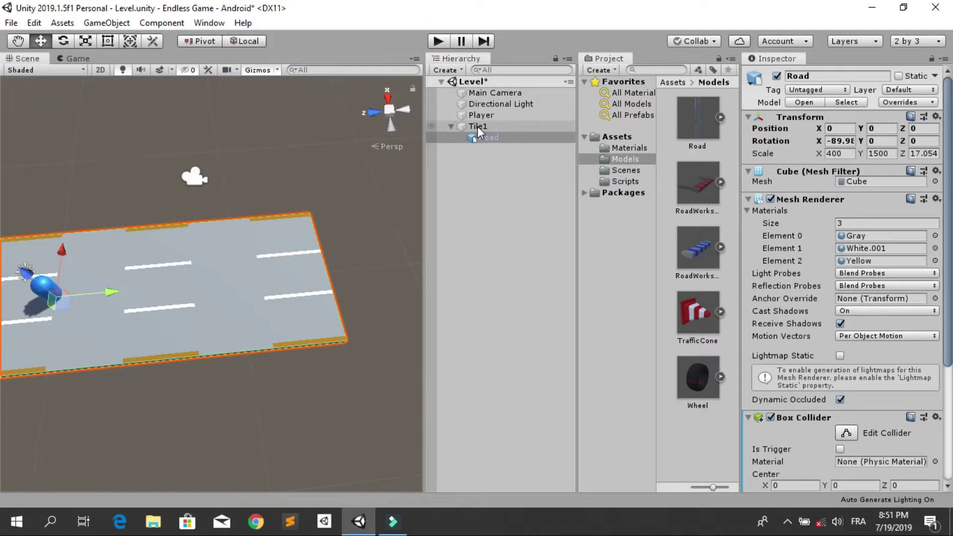
# Create a new folder named Prefabs inside the Assets folder.
pyautogui.click(478, 126)
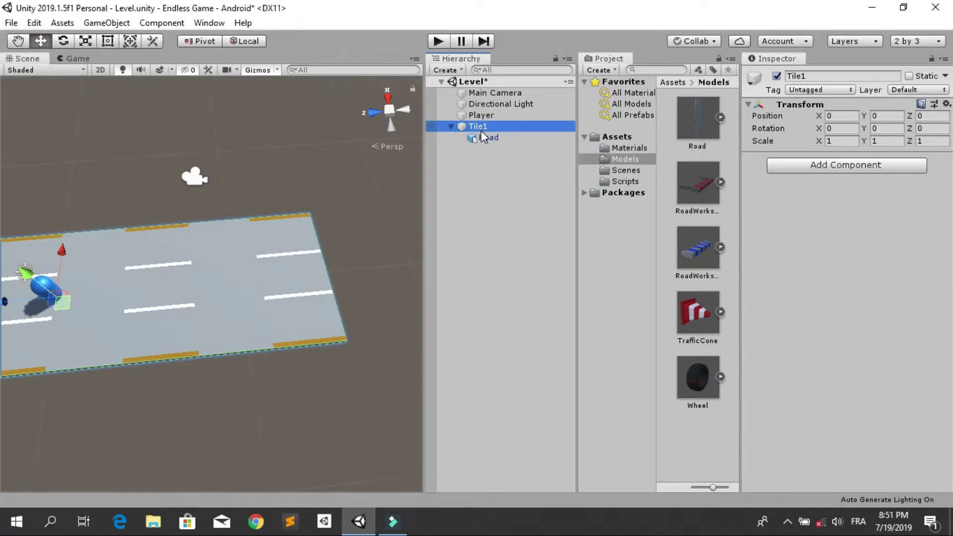
pyautogui.scroll(-4, 216, 245)
pyautogui.moveTo(120, 259); pyautogui.dragTo(253, 259, button='middle')
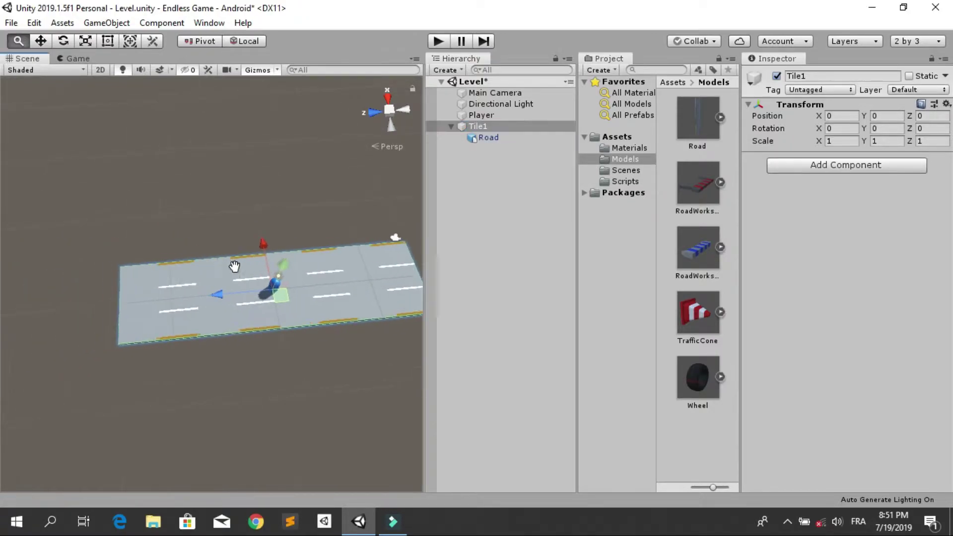
pyautogui.keyDown('alt'); pyautogui.moveTo(365, 228); pyautogui.dragTo(189, 278); pyautogui.keyUp('alt')
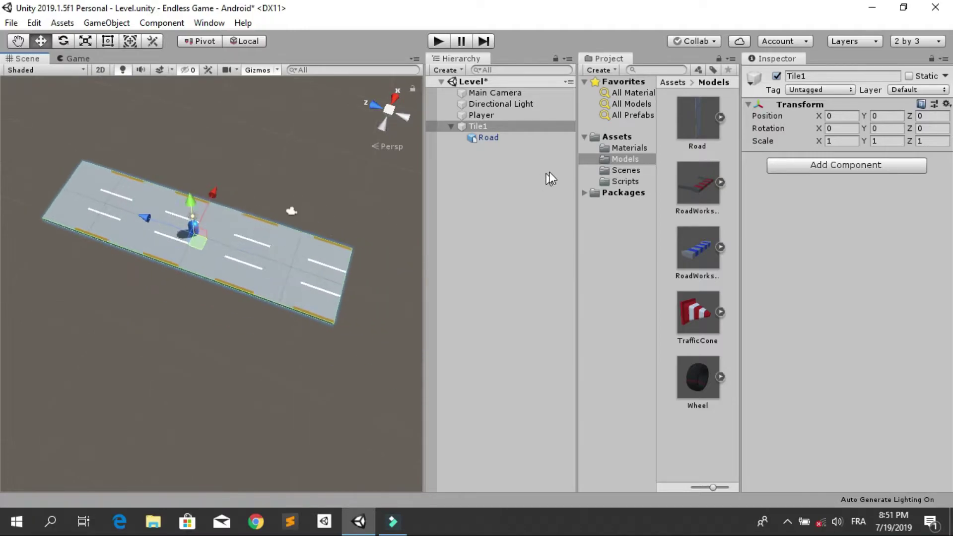
pyautogui.click(611, 136)
pyautogui.rightClick(697, 408)
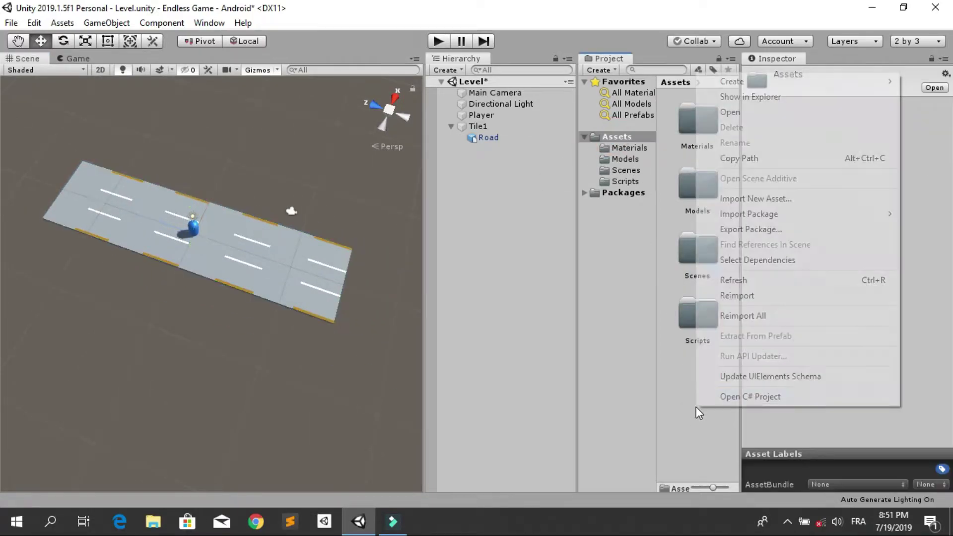
pyautogui.moveTo(745, 81)
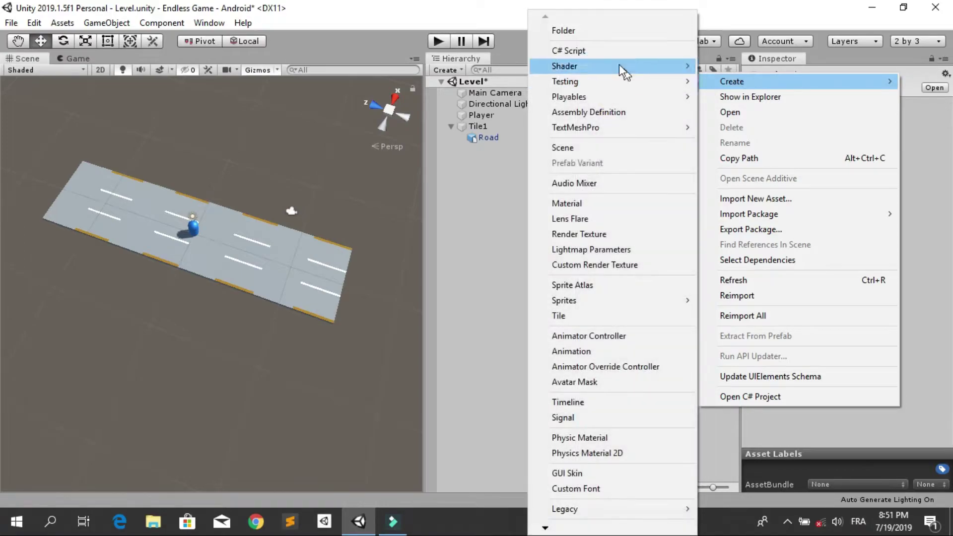
pyautogui.click(602, 31)
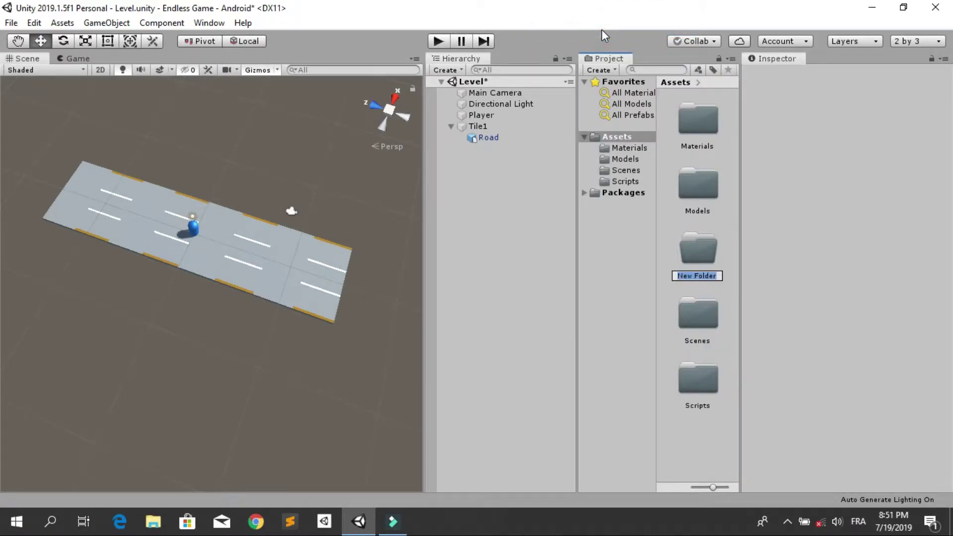
pyautogui.write('Prefabs')
pyautogui.press('Return')
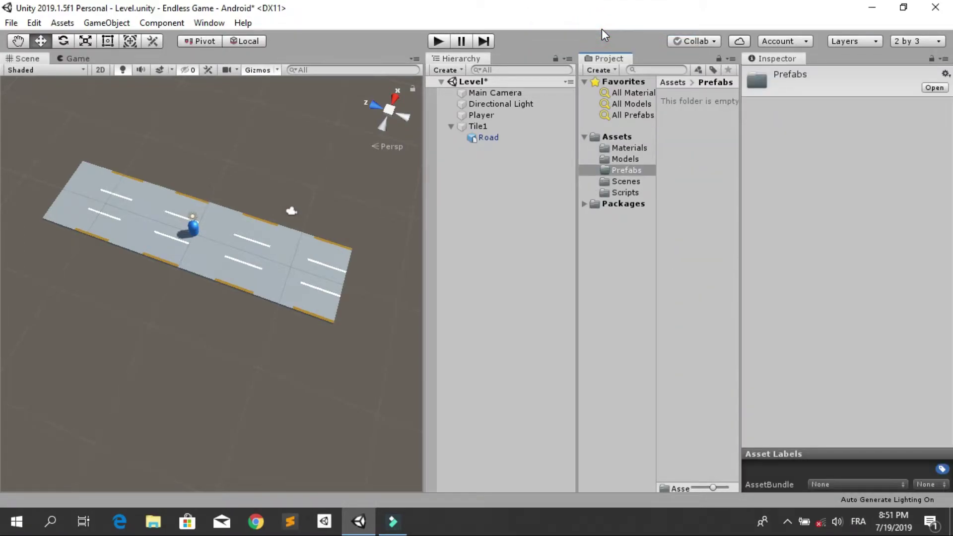
# Save Tile1 as a prefab in the Prefabs folder and delete its instance from the level.
pyautogui.moveTo(478, 140); pyautogui.dragTo(702, 174)
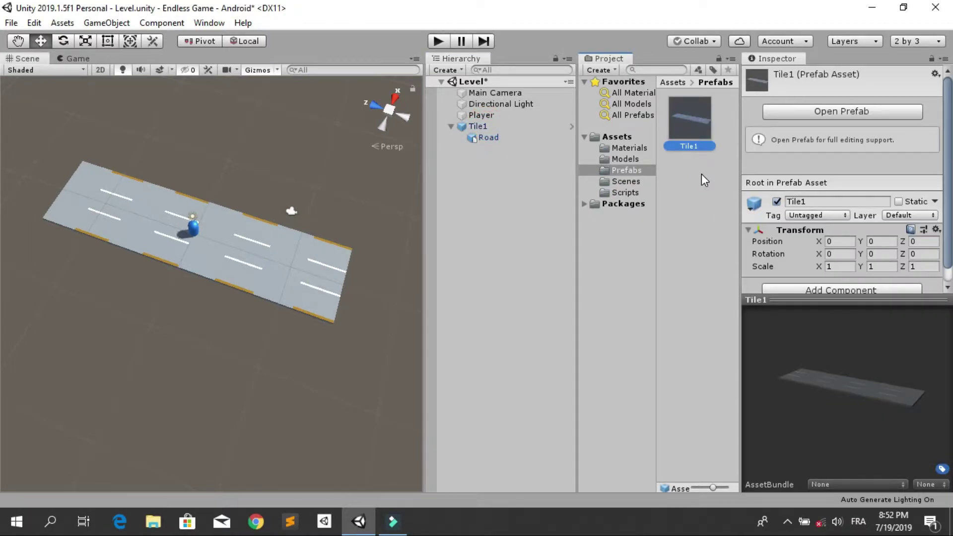
pyautogui.click(513, 127)
pyautogui.press('Delete')
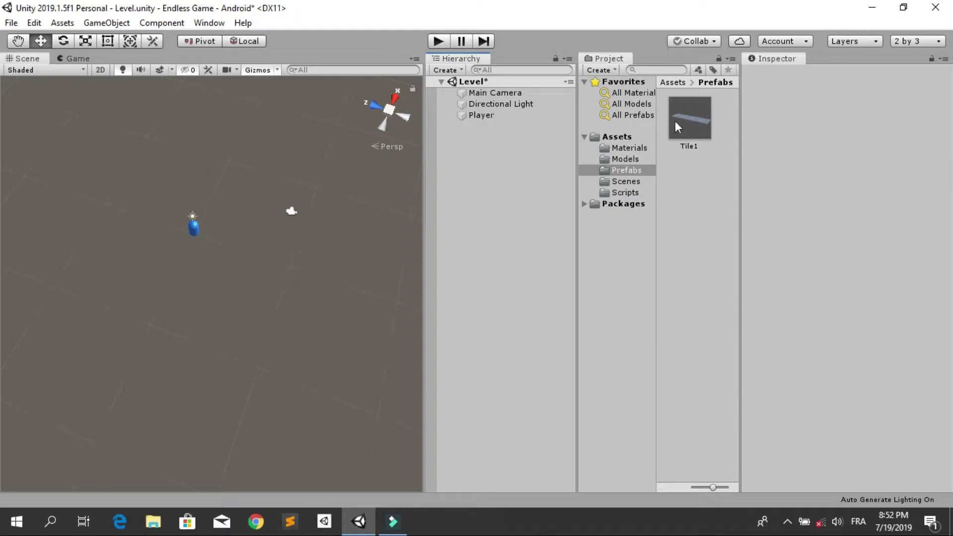
# Place an instance of the Tile1 prefab in the level and unpack it completely.
pyautogui.moveTo(690, 121); pyautogui.dragTo(504, 156)
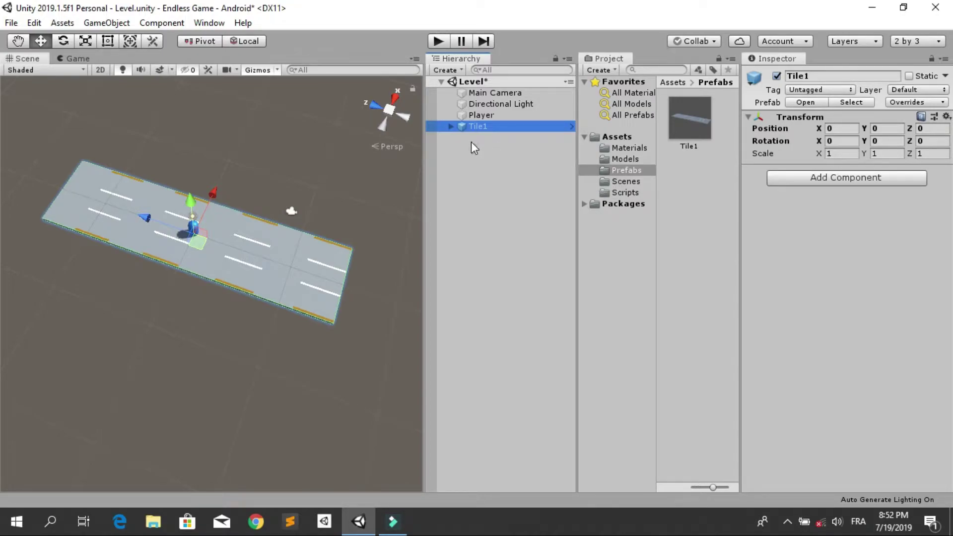
pyautogui.keyDown('alt'); pyautogui.moveTo(324, 245); pyautogui.dragTo(192, 204); pyautogui.keyUp('alt')
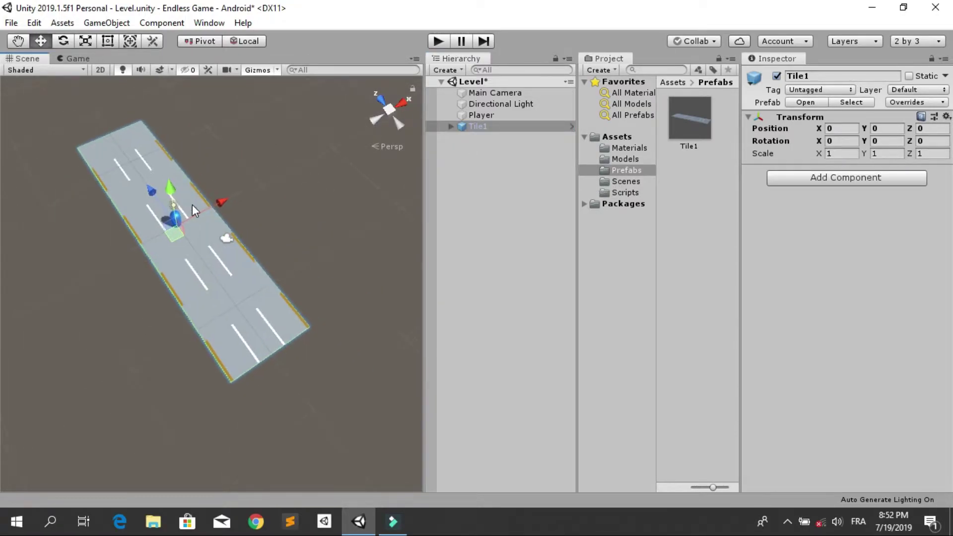
pyautogui.moveTo(151, 238); pyautogui.dragTo(215, 291, button='middle')
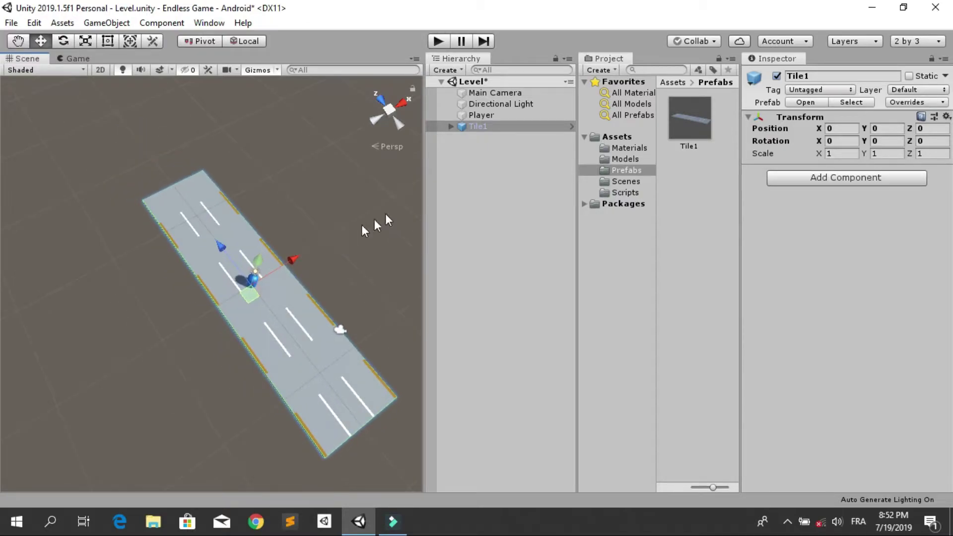
pyautogui.rightClick(508, 126)
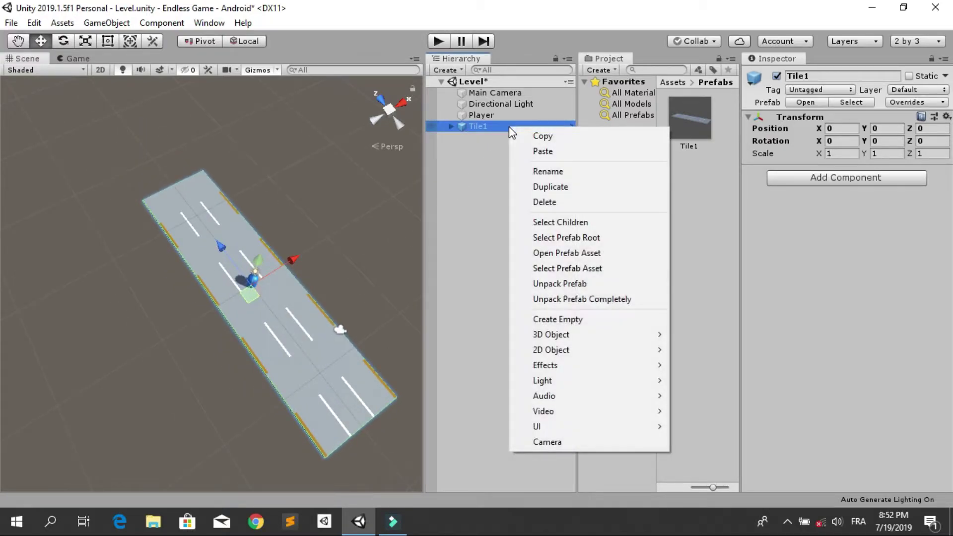
pyautogui.click(586, 300)
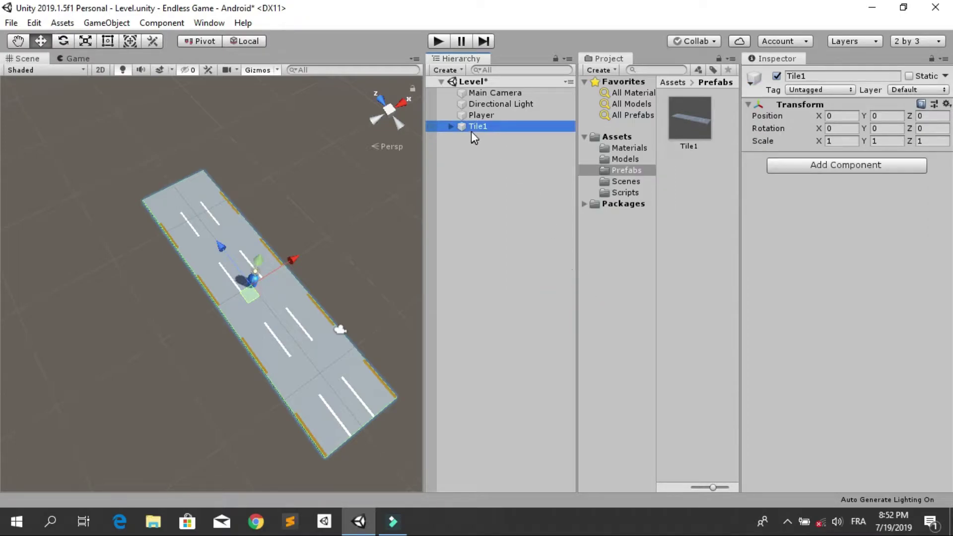
# Expand the unpacked Tile1 object to show its child and rename the parent Tile2.
pyautogui.click(451, 127)
pyautogui.click(490, 126)
pyautogui.click(504, 128)
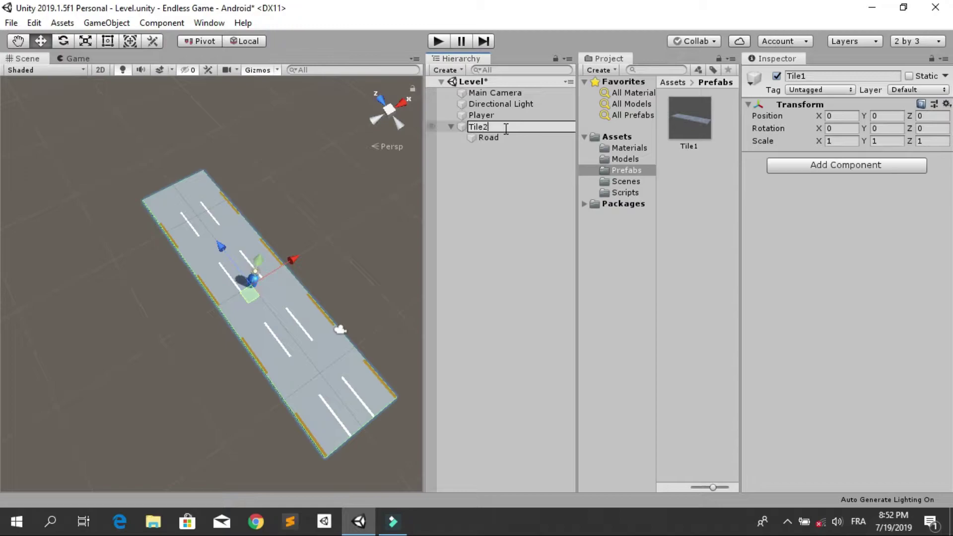
pyautogui.press('Return')
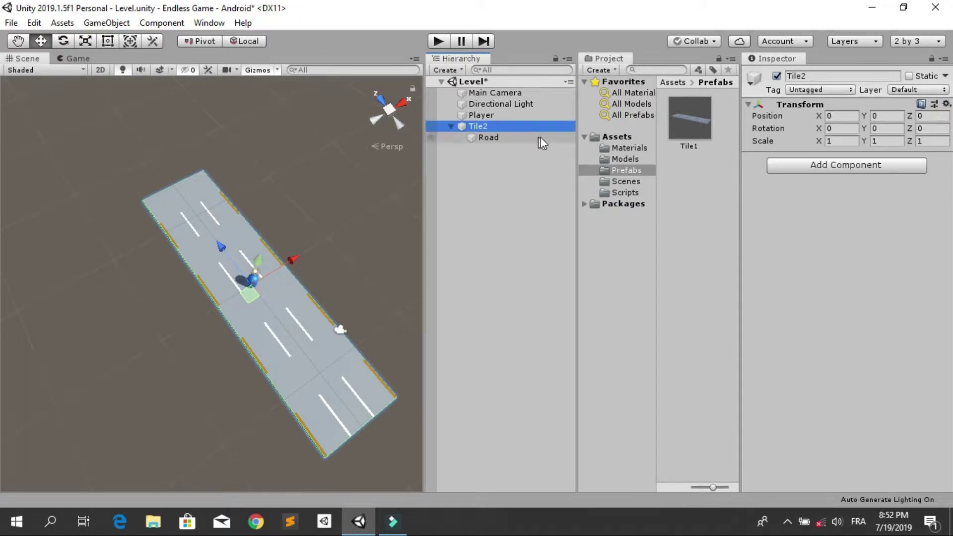
# Add the TrafficCone model from the Models folder as a child of Tile2 and view it in the Game view.
pyautogui.click(627, 160)
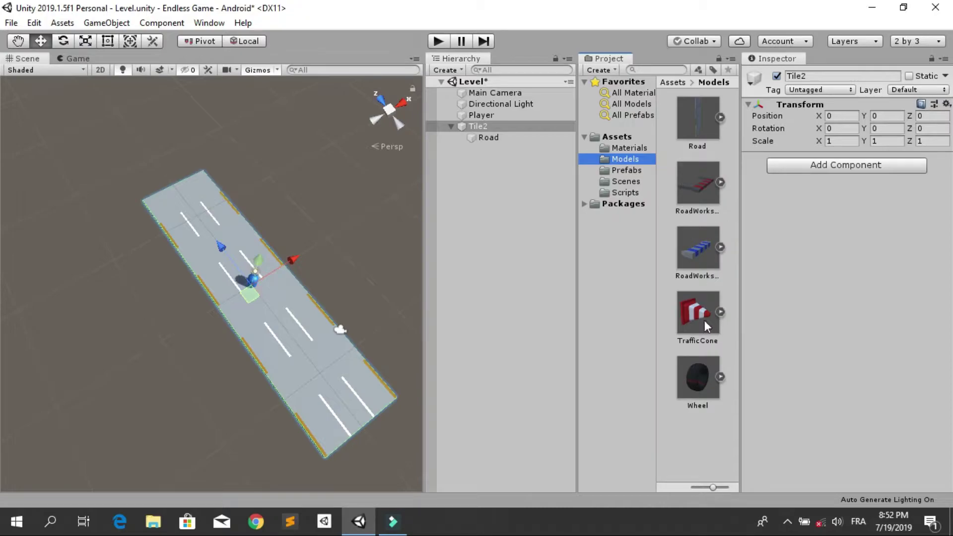
pyautogui.moveTo(702, 322); pyautogui.dragTo(508, 123)
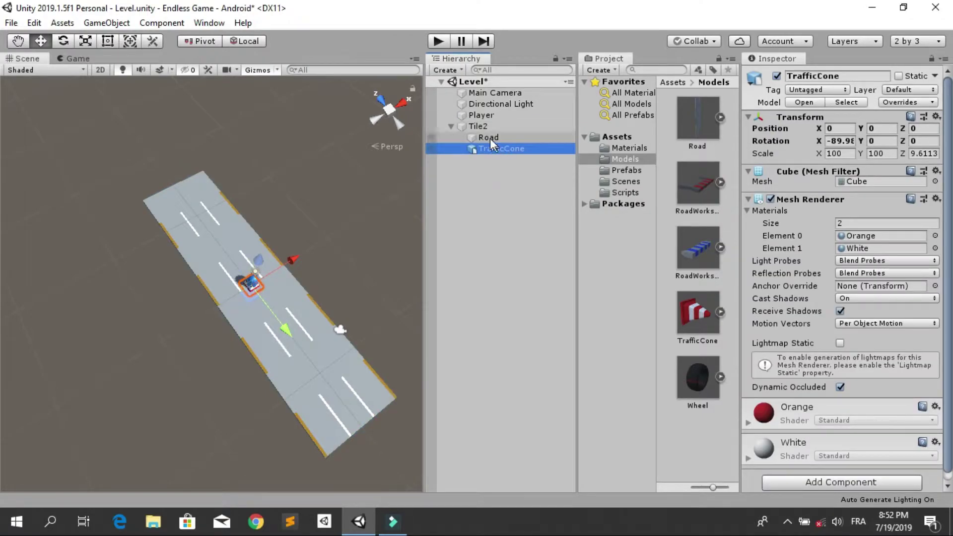
pyautogui.click(77, 58)
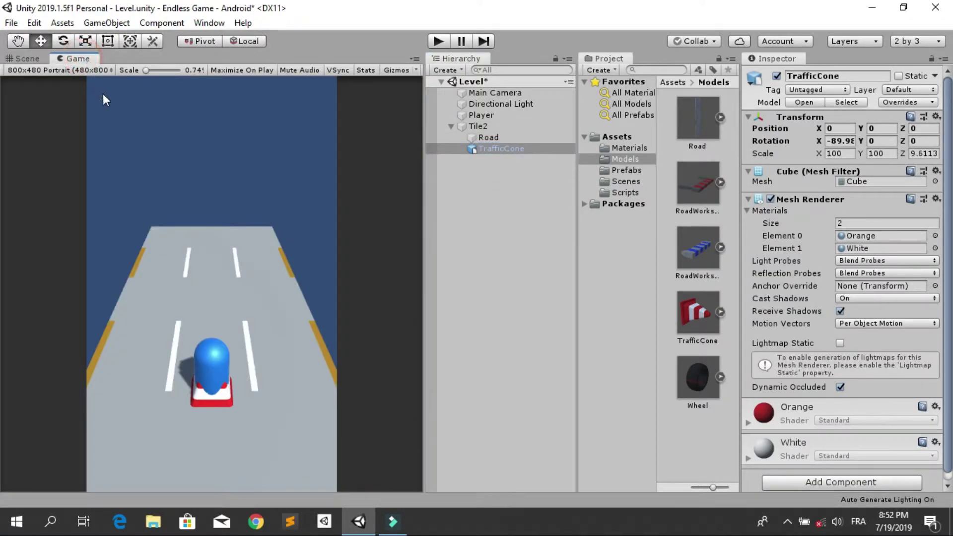
# Set the TrafficCone's position to X 2.5 and Y 0.3.
pyautogui.click(836, 130)
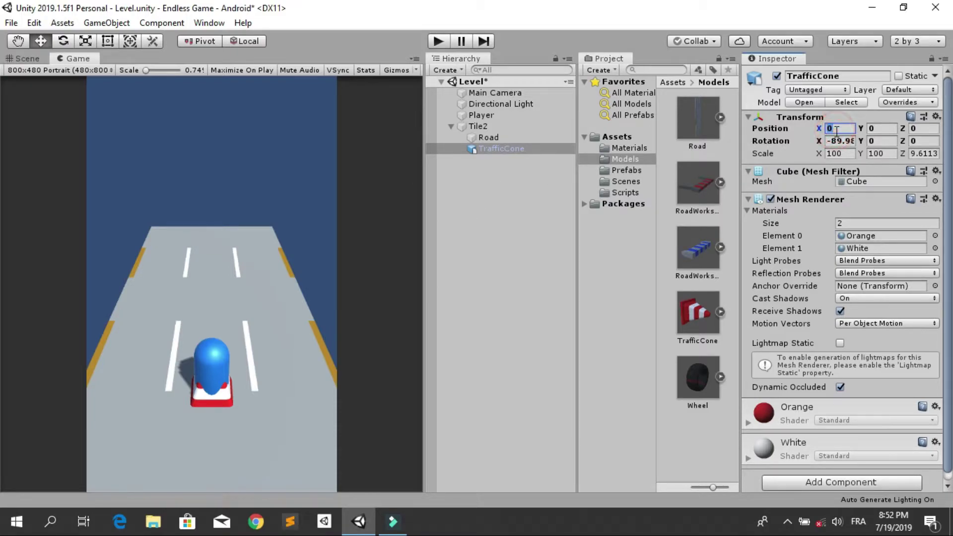
pyautogui.write('2.5')
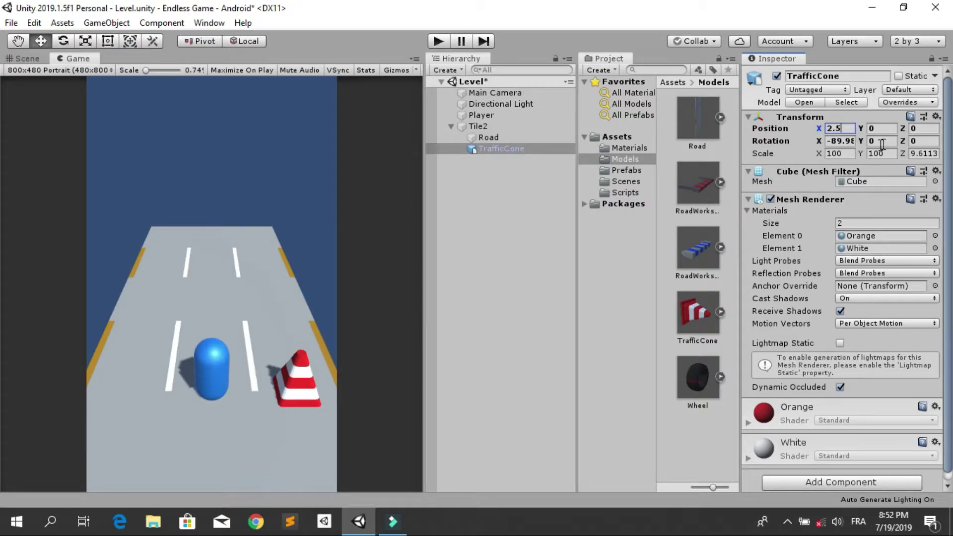
pyautogui.click(893, 129)
pyautogui.write('0.4')
pyautogui.press('BackSpace')
pyautogui.write('3')
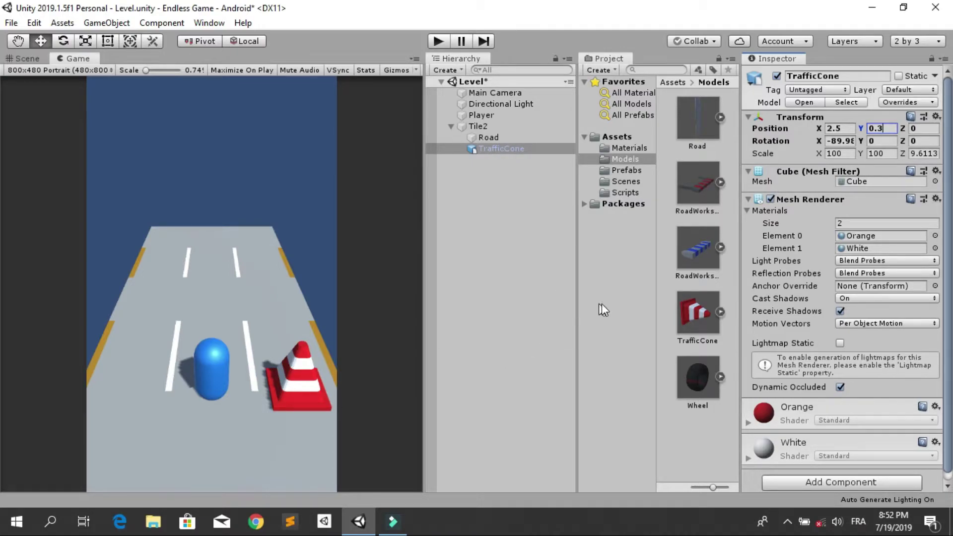
# Set the TrafficCone model's import Scale Factor to 0.7 and apply the change.
pyautogui.click(691, 315)
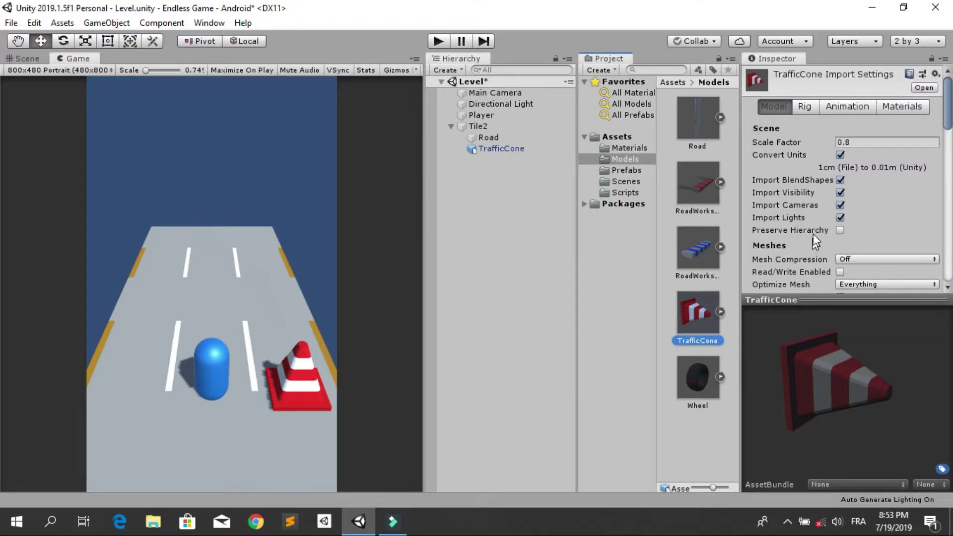
pyautogui.click(857, 142)
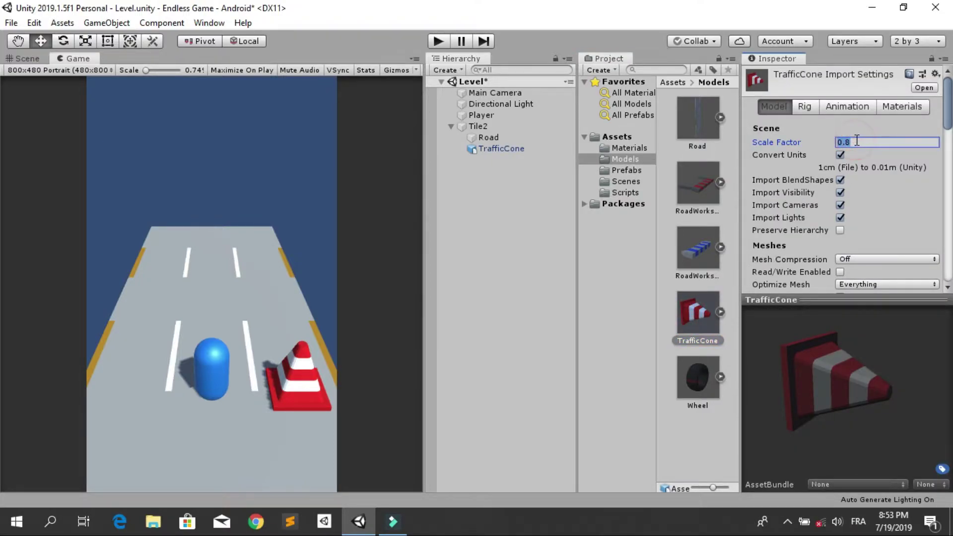
pyautogui.write('0.7')
pyautogui.scroll(-10, 884, 189)
pyautogui.click(920, 113)
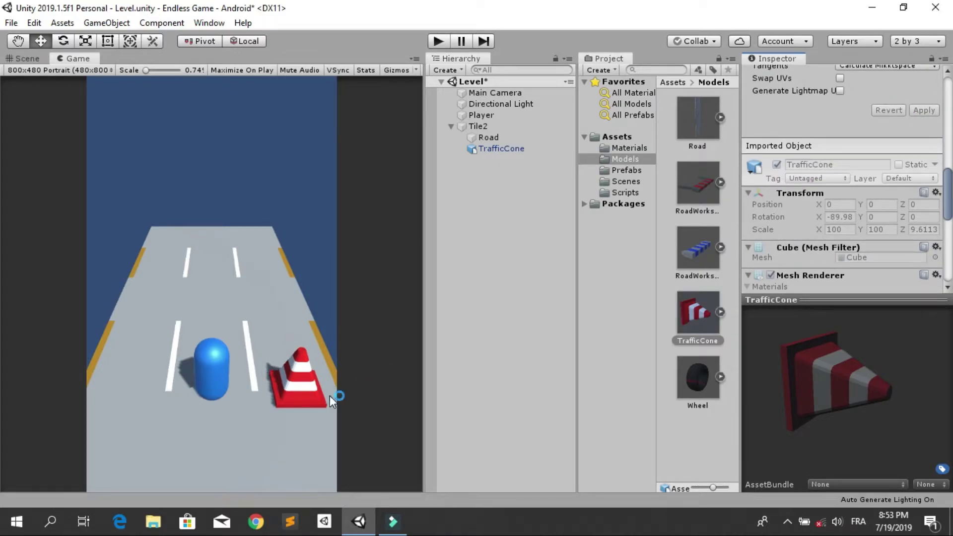
# Add a Box Collider component to the TrafficCone in Tile2 and check its bounds in the Scene view.
pyautogui.click(493, 149)
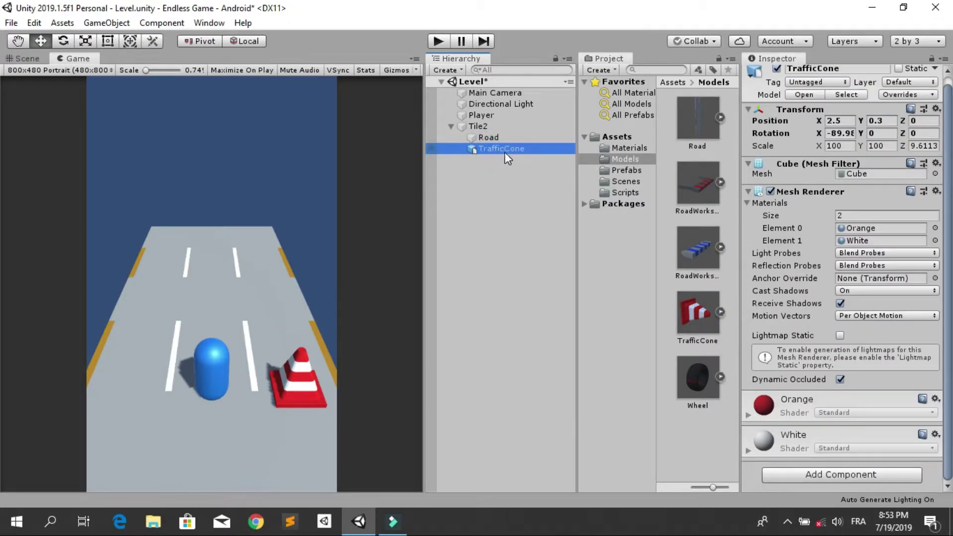
pyautogui.click(14, 57)
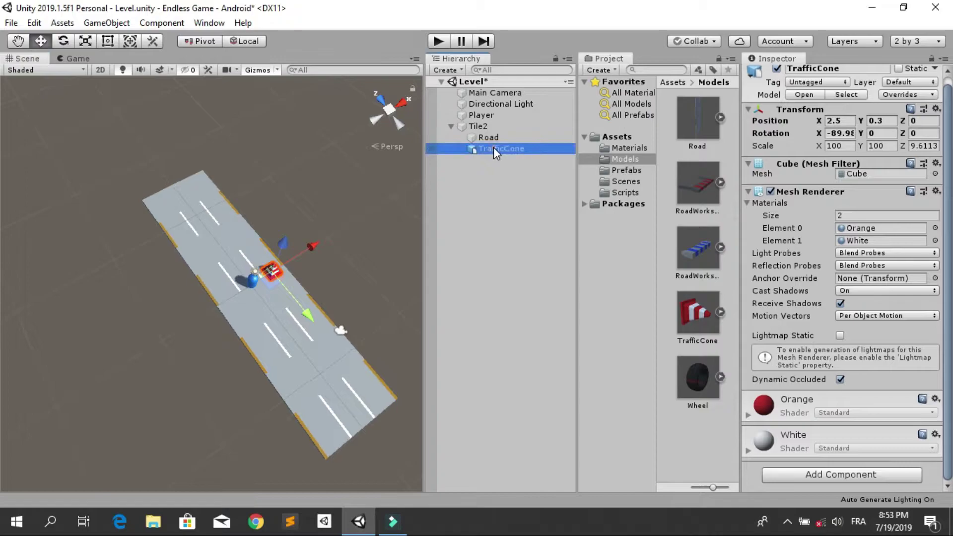
pyautogui.doubleClick(491, 148)
pyautogui.keyDown('alt'); pyautogui.moveTo(278, 238); pyautogui.dragTo(213, 242); pyautogui.keyUp('alt')
pyautogui.moveTo(209, 236); pyautogui.dragTo(193, 149, button='middle')
pyautogui.keyDown('alt'); pyautogui.moveTo(193, 149); pyautogui.dragTo(199, 152, button='right'); pyautogui.keyUp('alt')
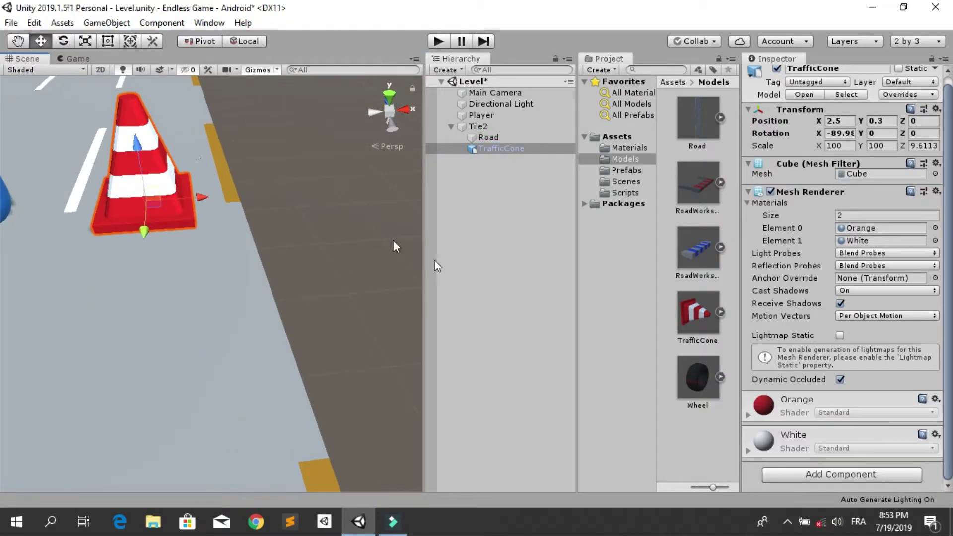
pyautogui.click(850, 475)
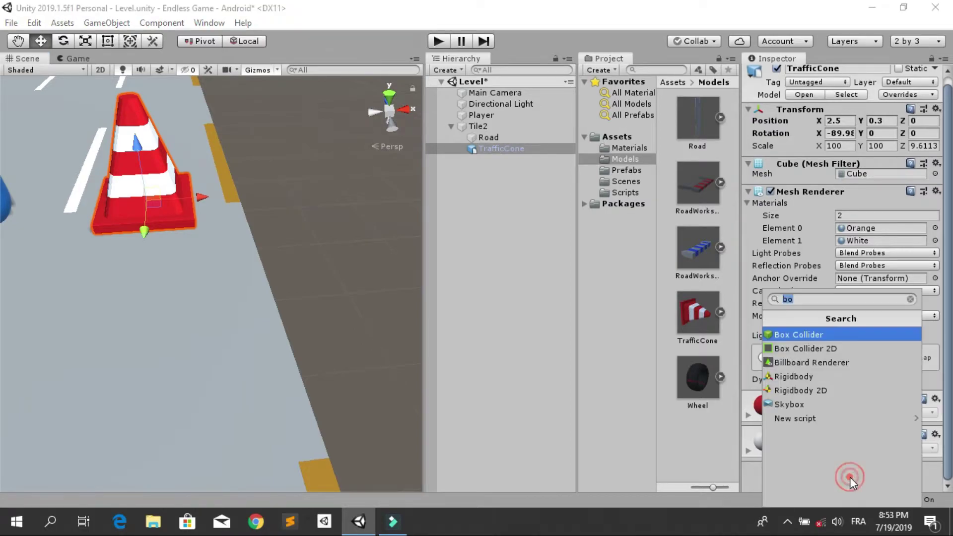
pyautogui.press('Return')
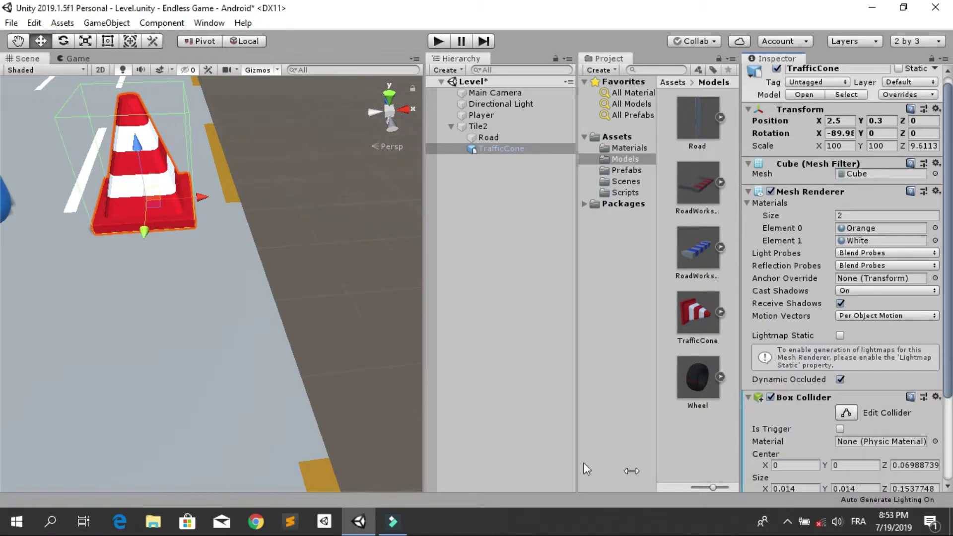
pyautogui.scroll(-5, 235, 385)
pyautogui.scroll(-5, 153, 269)
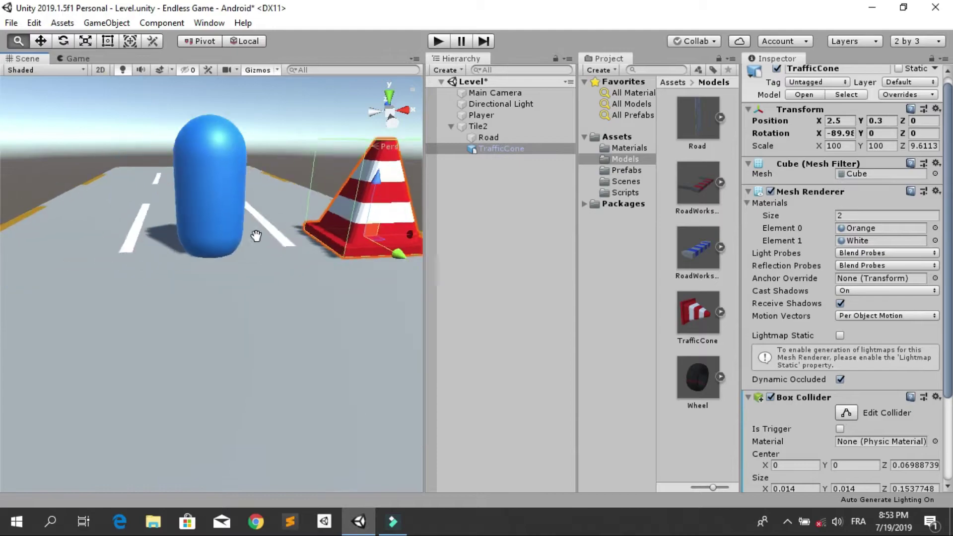
pyautogui.scroll(-5, 214, 261)
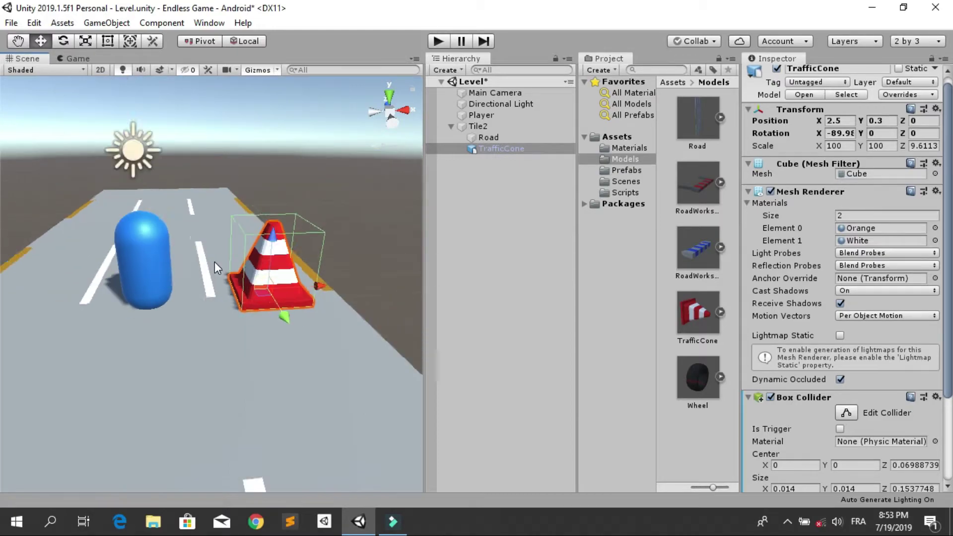
# Duplicate the TrafficCone in Tile2 and set the copy's X position to -2.5.
pyautogui.click(515, 150)
pyautogui.hotkey('ctrl', 'd')
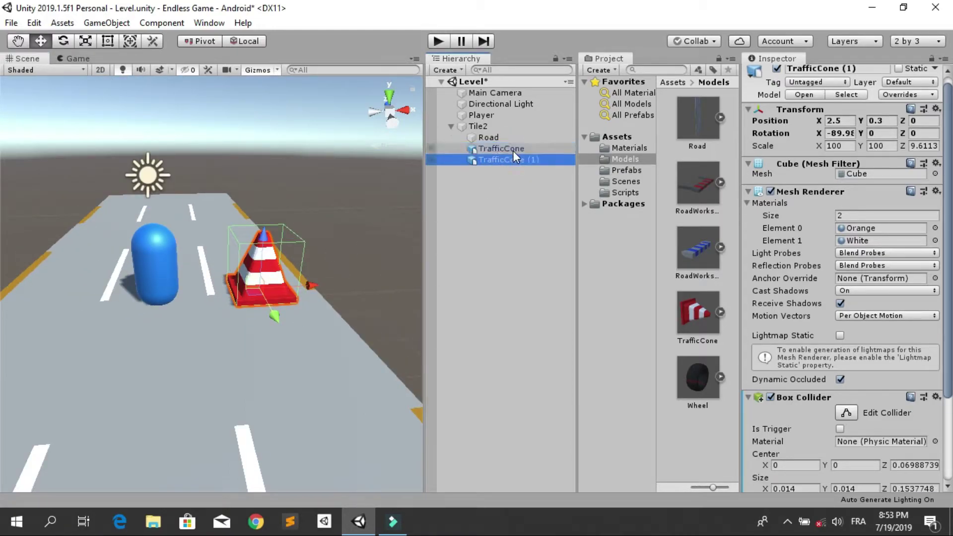
pyautogui.click(844, 121)
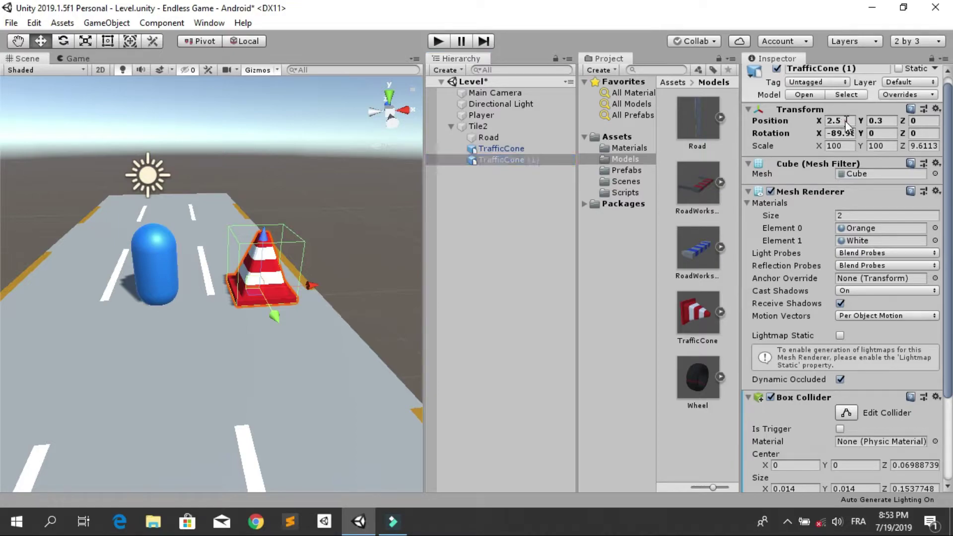
pyautogui.write('-2')
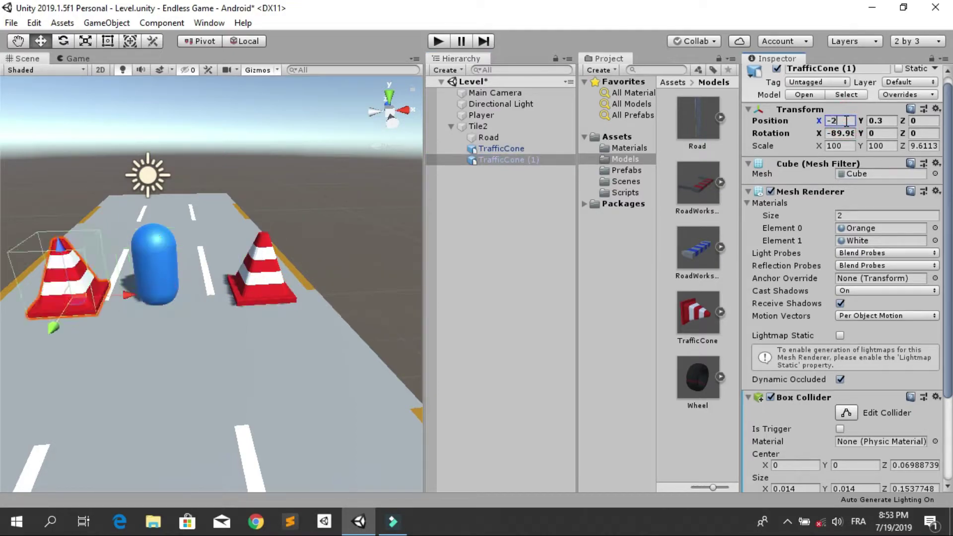
pyautogui.write('.5')
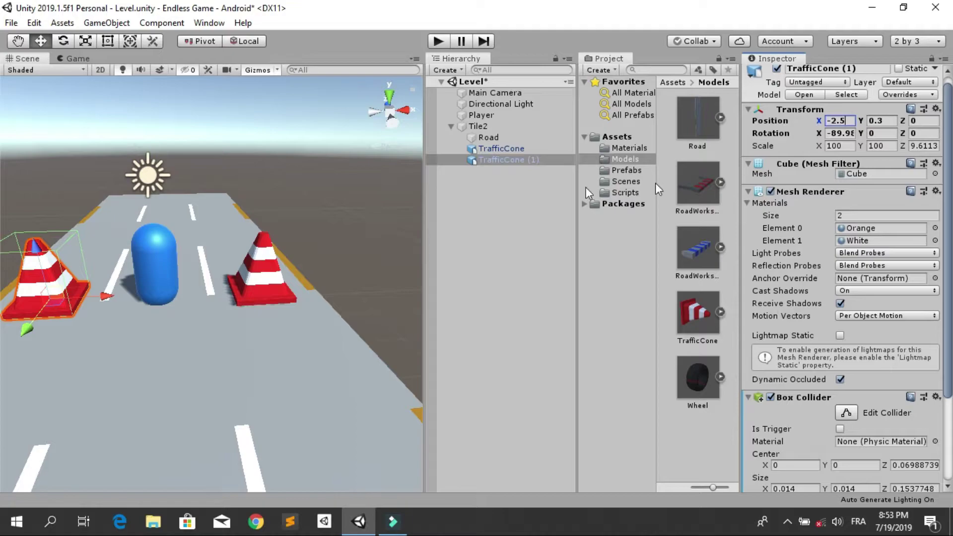
# Save Tile2 with both cones as a prefab in the Prefabs folder and inspect its preview.
pyautogui.click(504, 129)
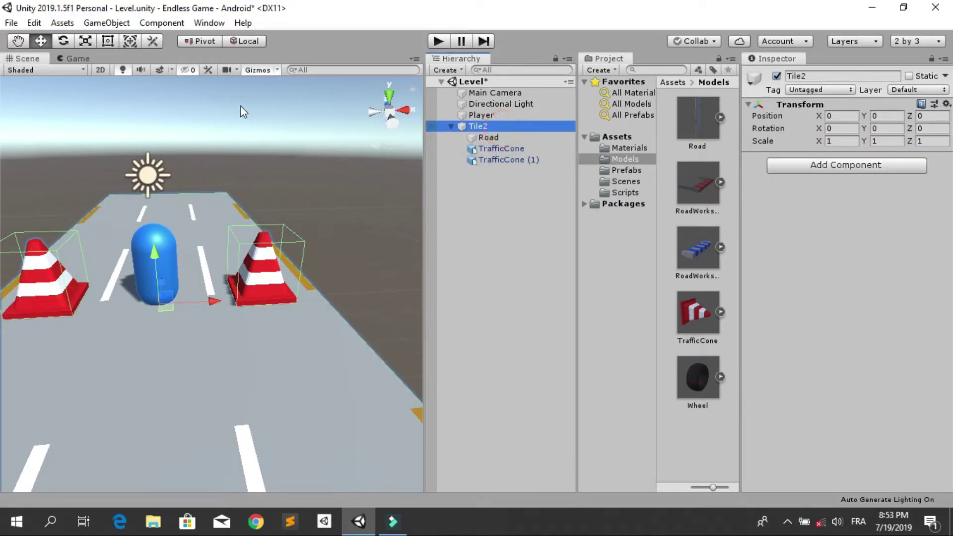
pyautogui.click(84, 58)
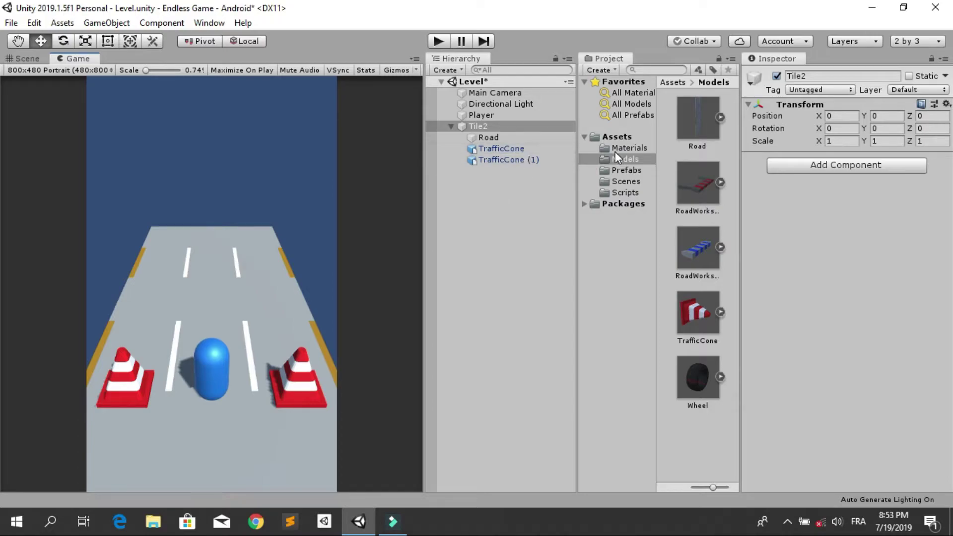
pyautogui.click(619, 171)
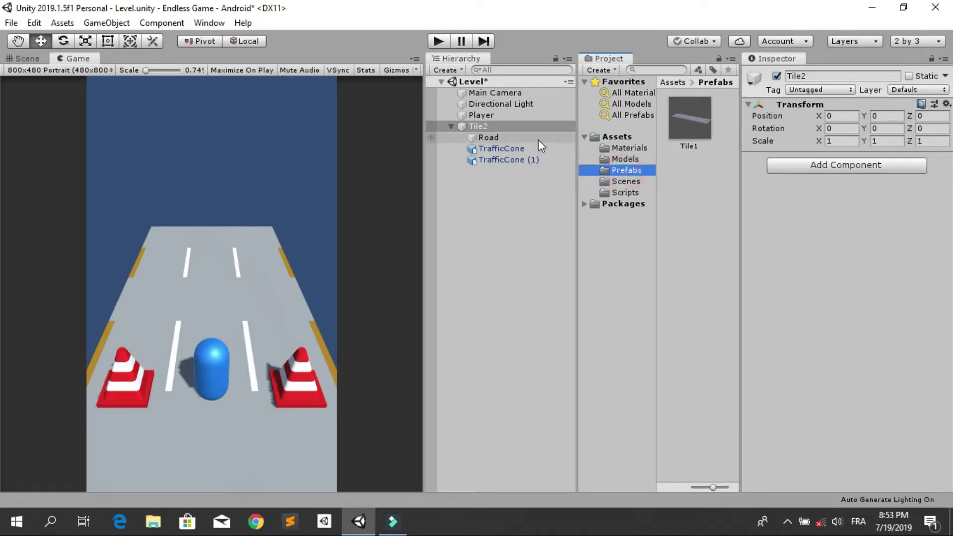
pyautogui.moveTo(524, 126); pyautogui.dragTo(687, 210)
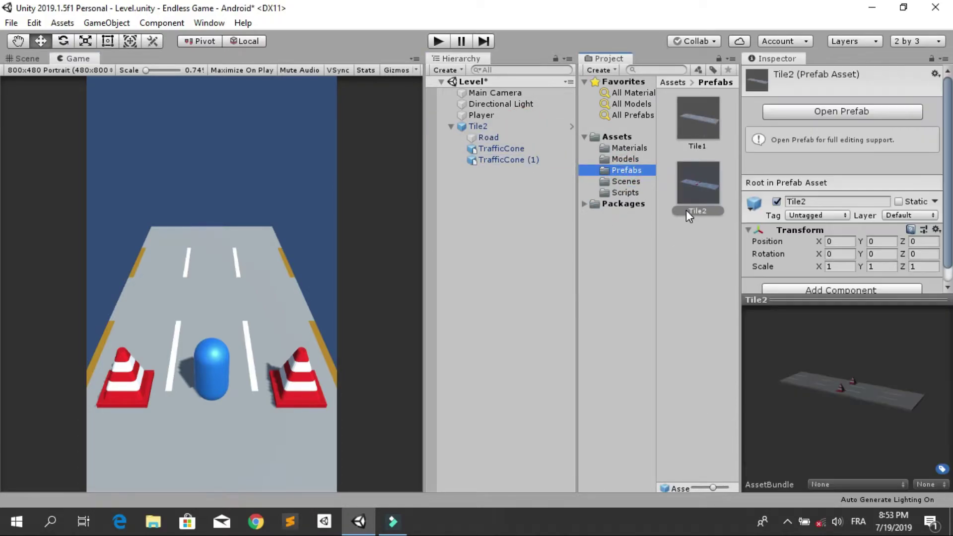
pyautogui.moveTo(844, 390)
pyautogui.mouseDown()
pyautogui.moveTo(859, 393)
pyautogui.moveTo(826, 384)
pyautogui.mouseUp()
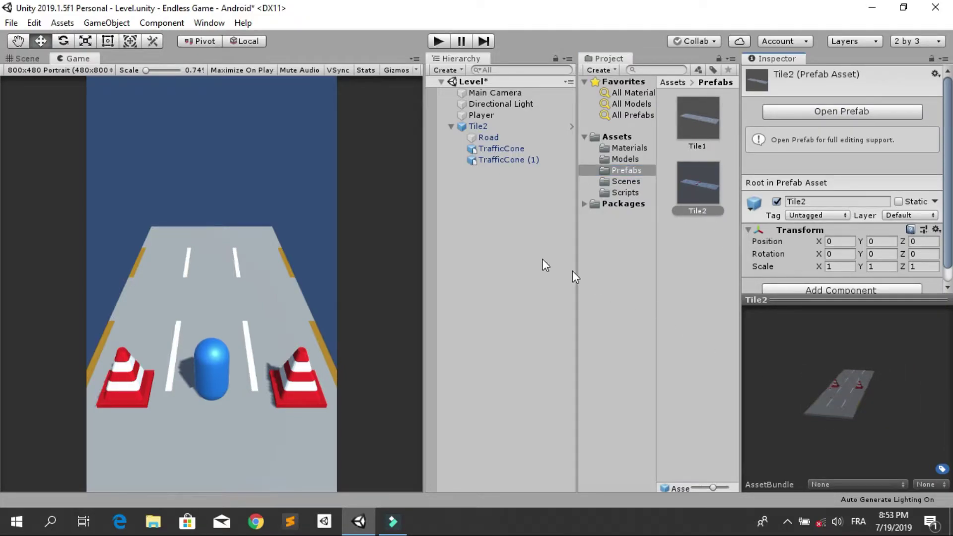
# Unpack the Tile2 instance completely in the scene and delete its TrafficCone (1) child.
pyautogui.click(500, 127)
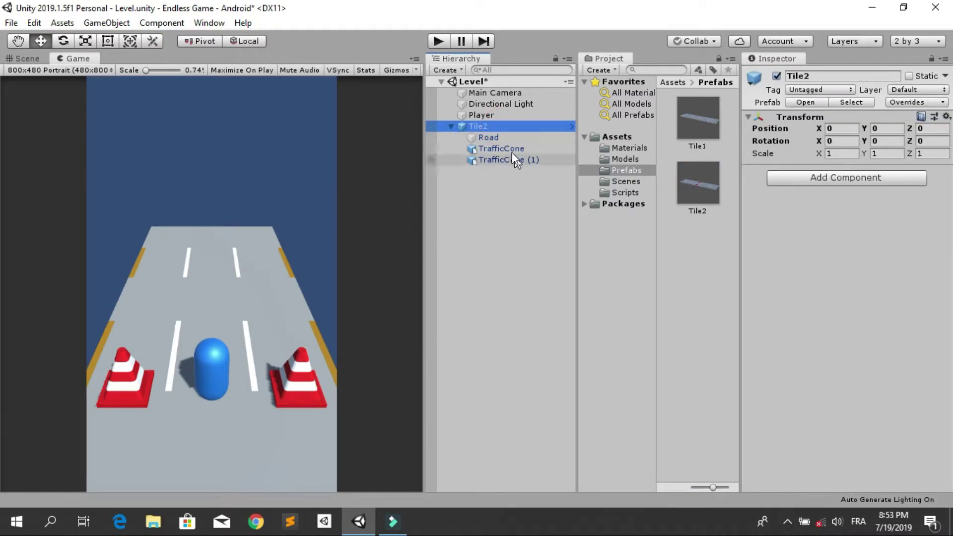
pyautogui.rightClick(502, 128)
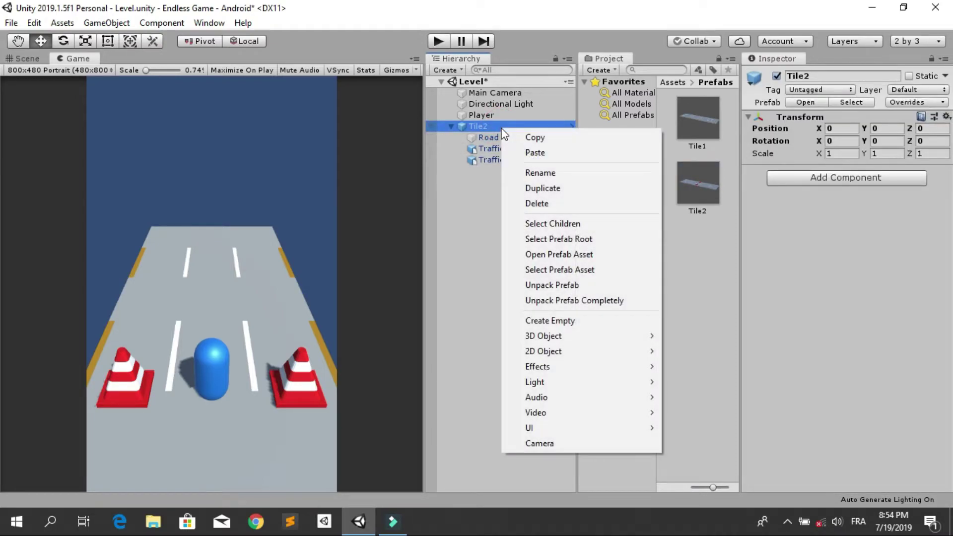
pyautogui.click(571, 300)
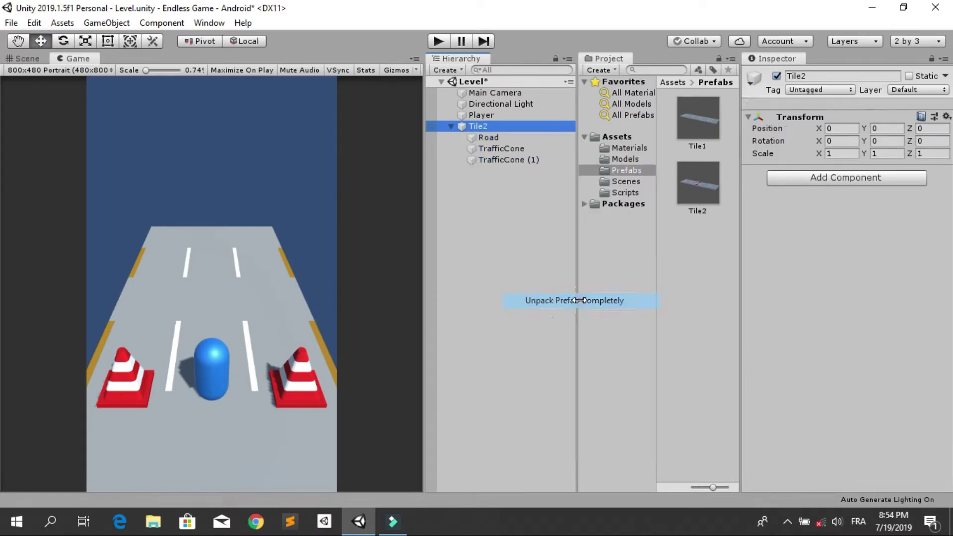
pyautogui.click(518, 162)
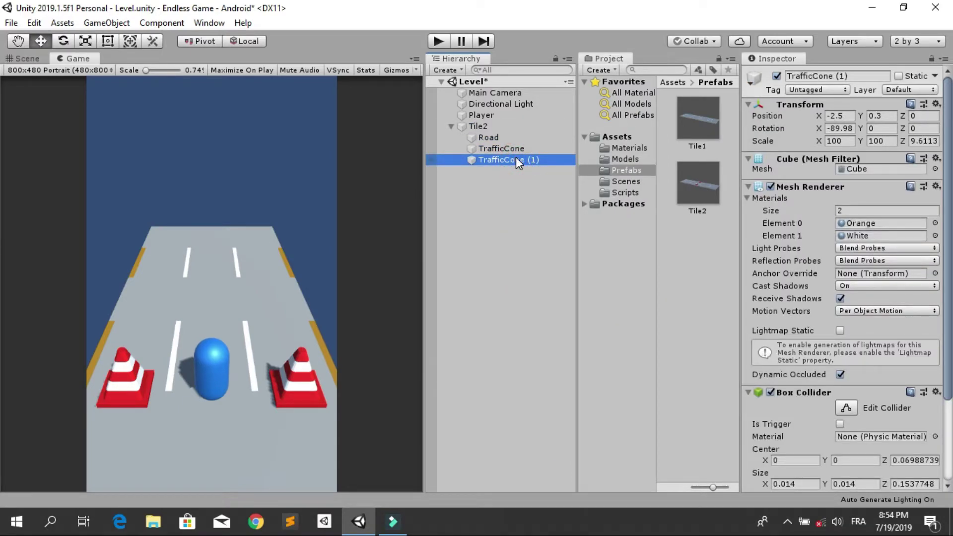
pyautogui.press('Delete')
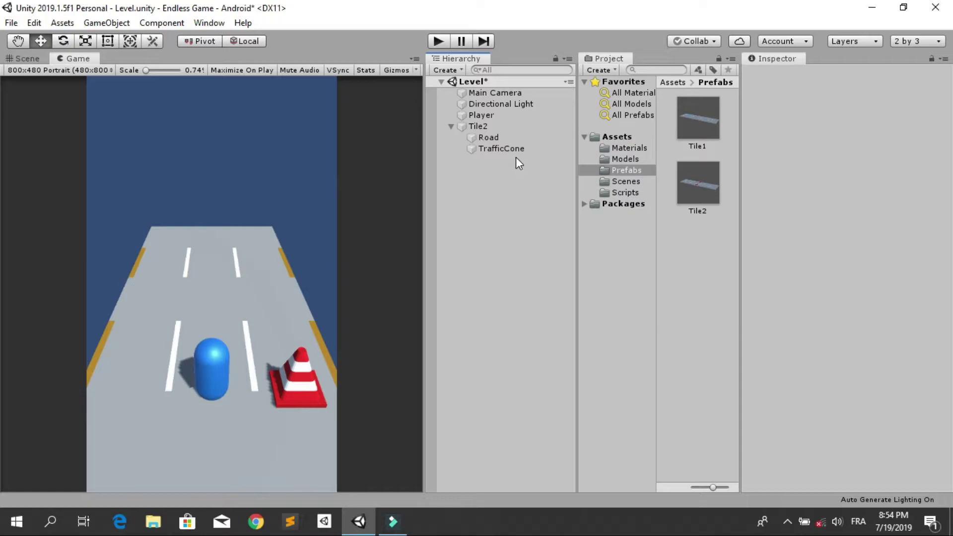
pyautogui.click(518, 149)
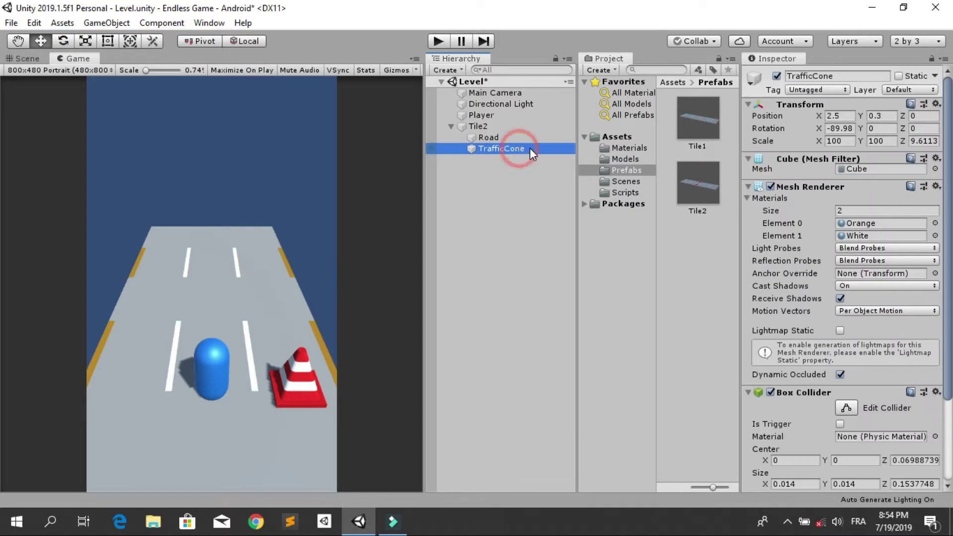
# Rename the unpacked Tile2 object as Tile3 and save it as a prefab in the Prefabs folder.
pyautogui.click(516, 131)
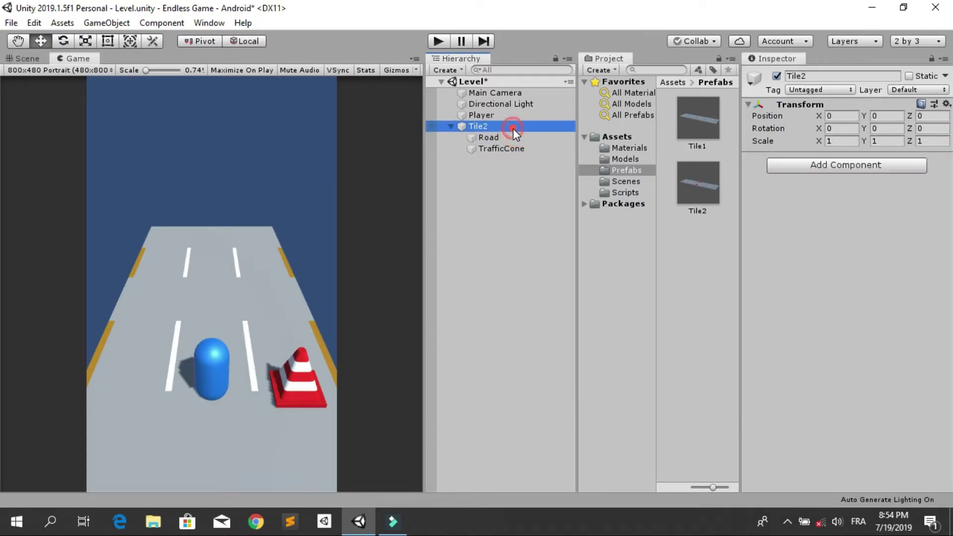
pyautogui.click(513, 128)
pyautogui.press('Right')
pyautogui.press('BackSpace')
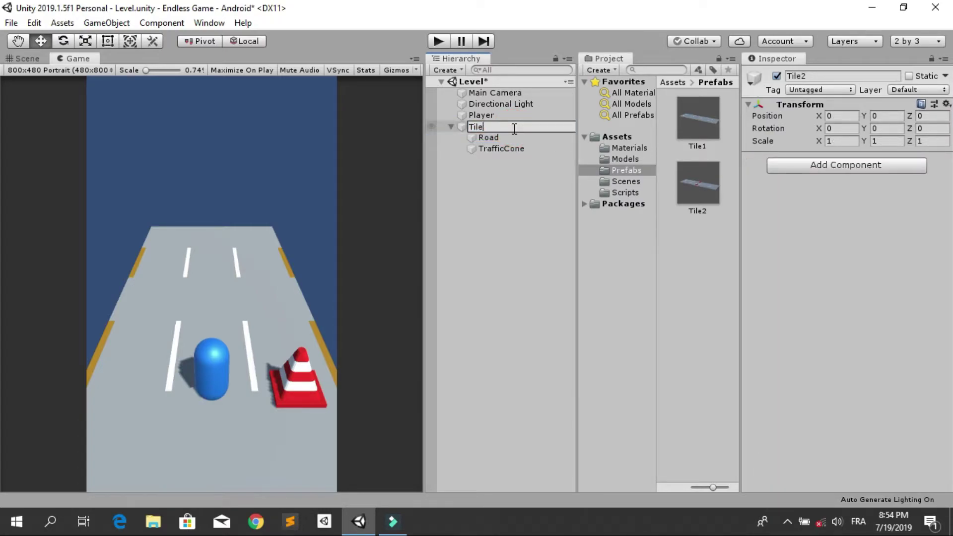
pyautogui.write('3')
pyautogui.press('Return')
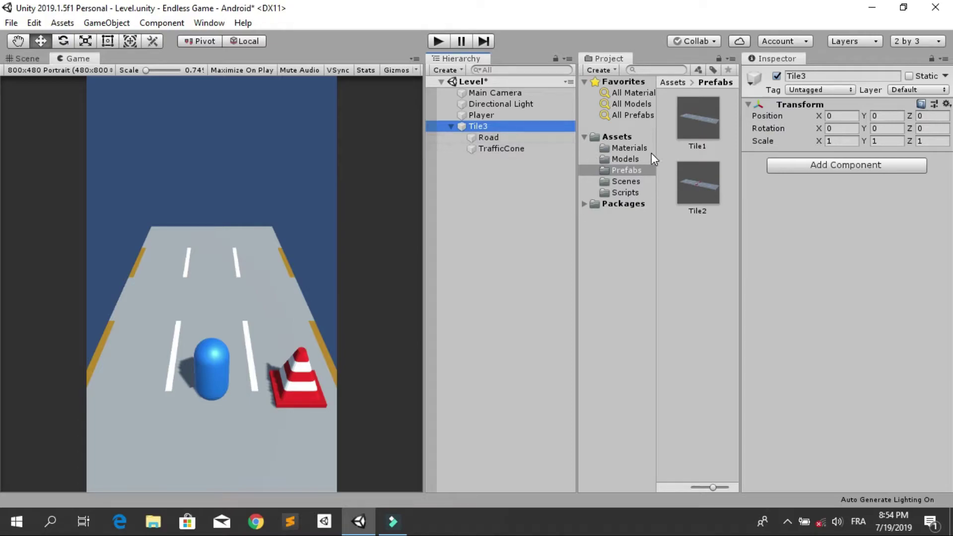
pyautogui.moveTo(526, 127); pyautogui.dragTo(719, 267)
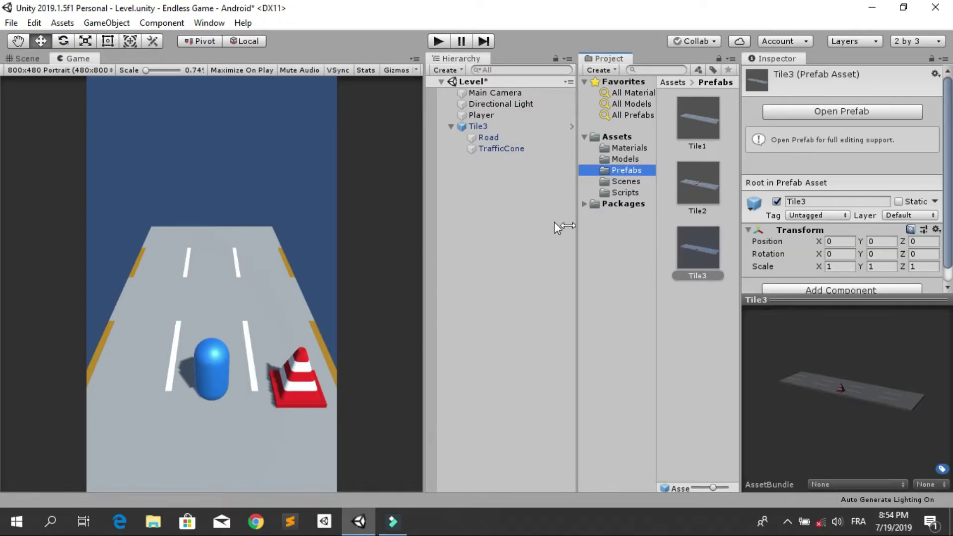
# Unpack the Tile3 prefab instance completely in the scene.
pyautogui.click(508, 127)
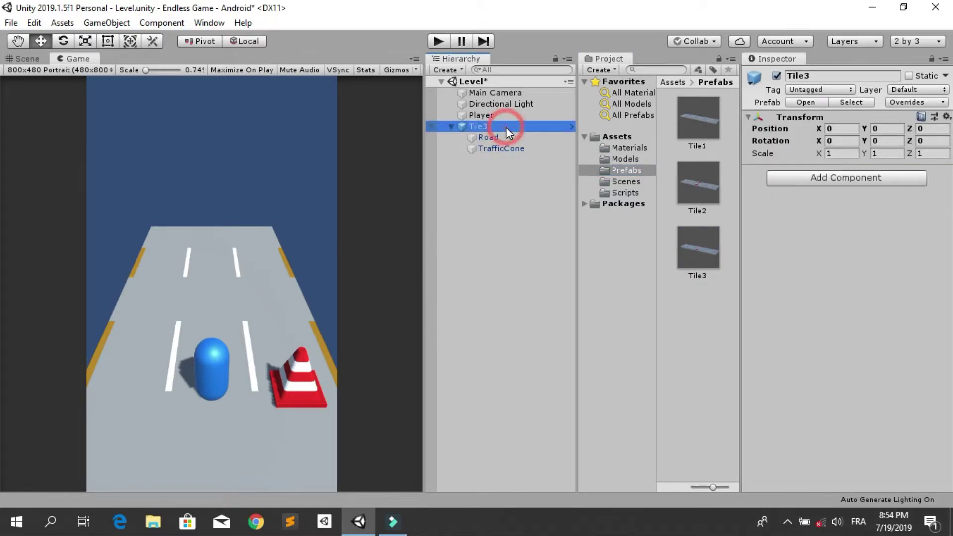
pyautogui.click(508, 146)
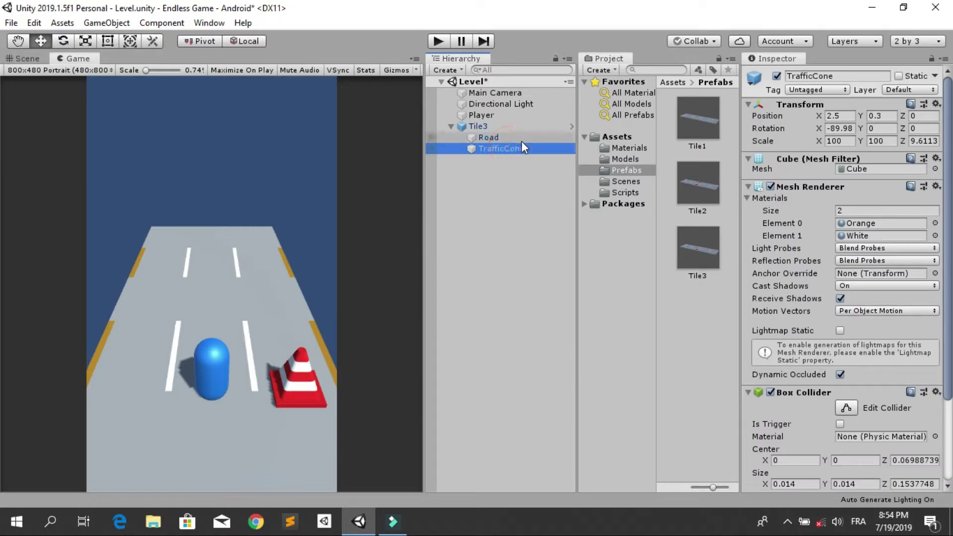
pyautogui.click(518, 125)
pyautogui.rightClick(517, 124)
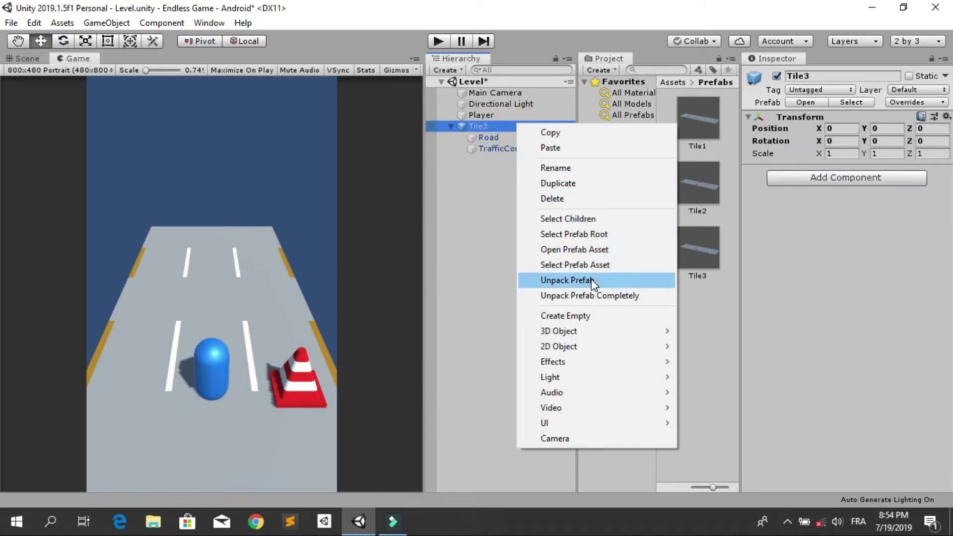
pyautogui.click(599, 295)
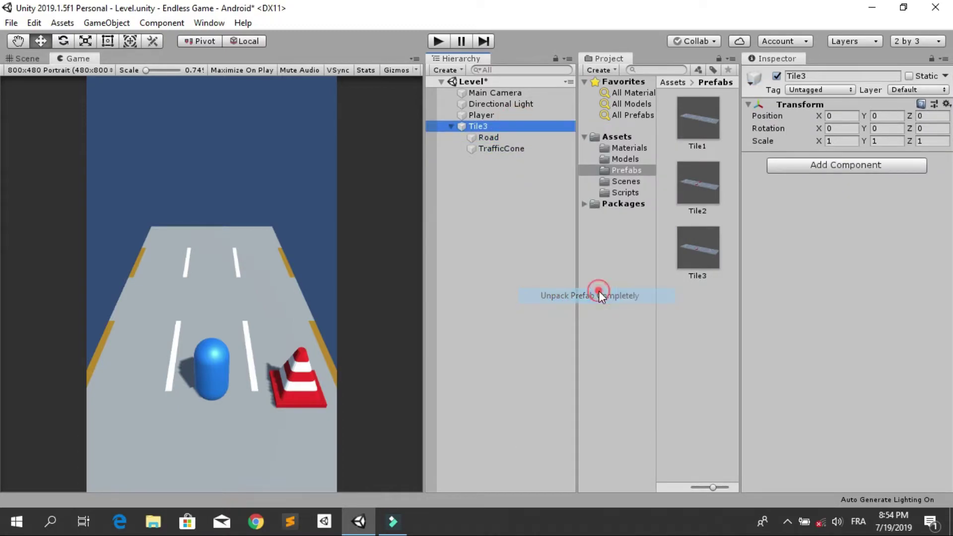
# Set the X position of the unpacked tile's TrafficCone to -2.5.
pyautogui.click(517, 151)
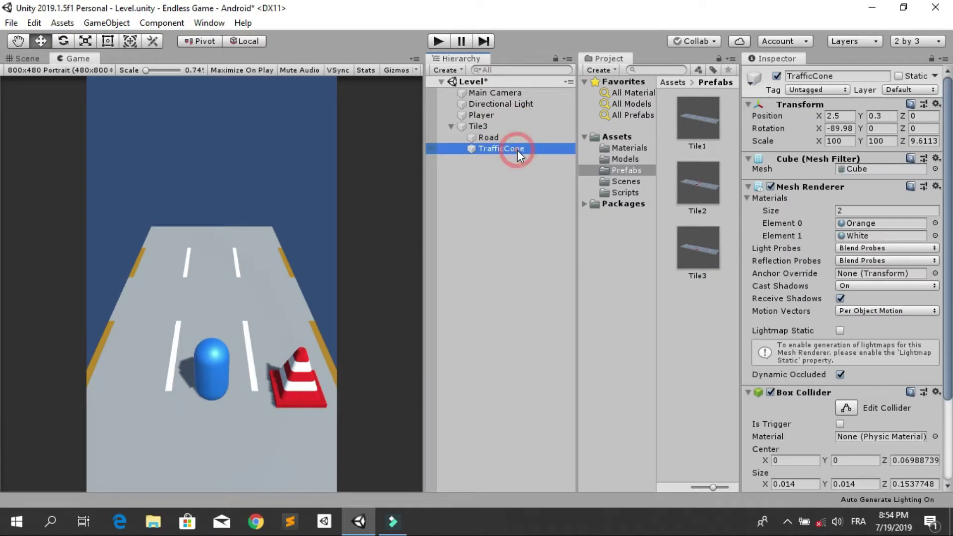
pyautogui.click(850, 115)
pyautogui.write('-')
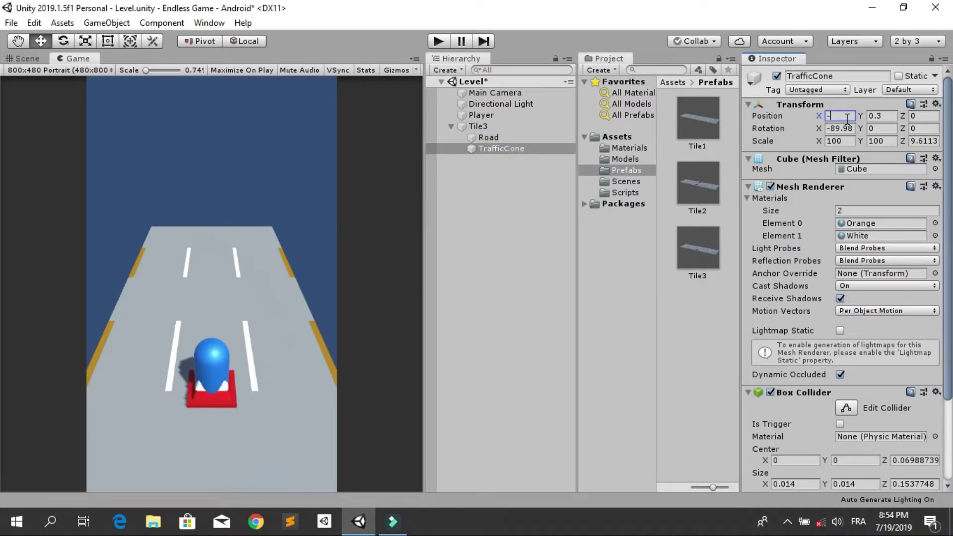
pyautogui.write('2.5')
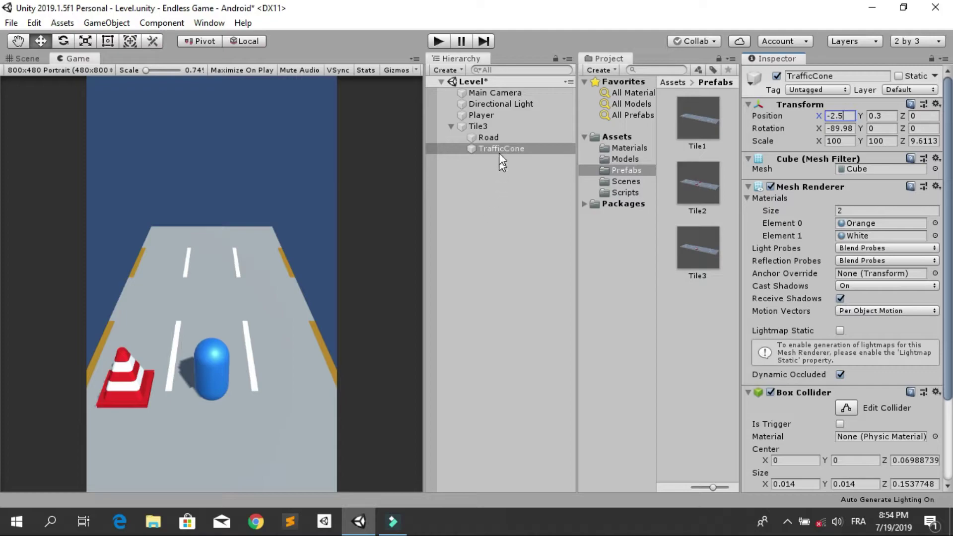
# Rename the unpacked Tile3 object as Tile4 and save it as a prefab in the Prefabs folder.
pyautogui.click(495, 128)
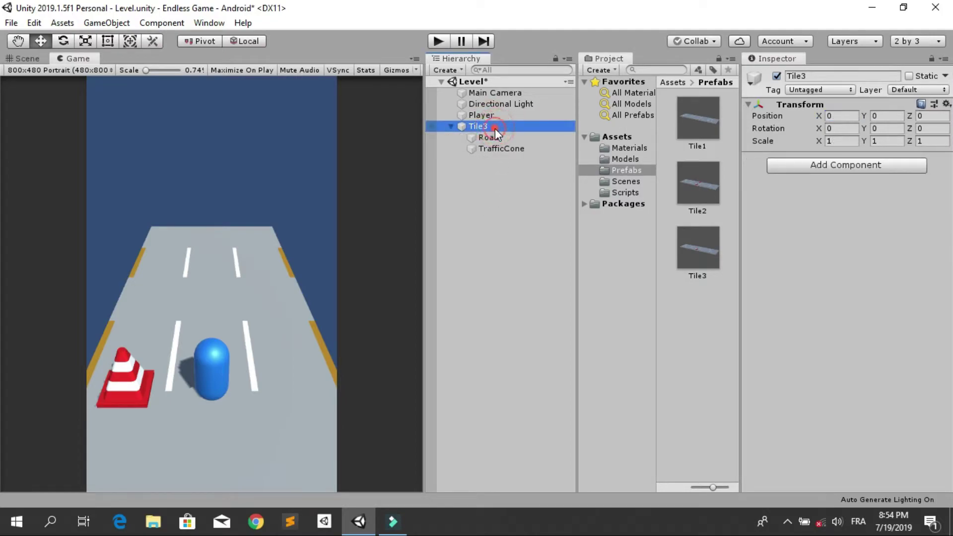
pyautogui.click(495, 128)
pyautogui.click(495, 128)
pyautogui.press('BackSpace')
pyautogui.write('4')
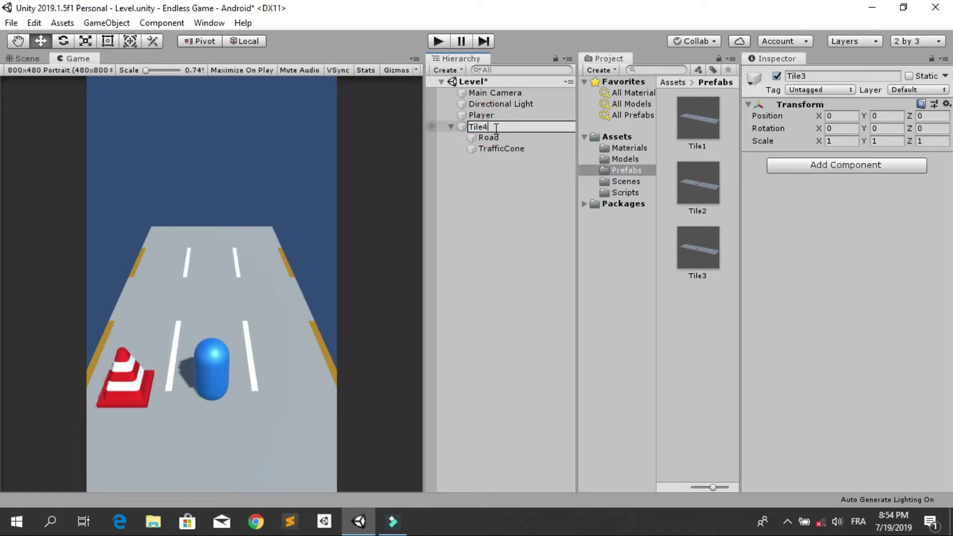
pyautogui.press('Return')
pyautogui.moveTo(496, 129); pyautogui.dragTo(705, 323)
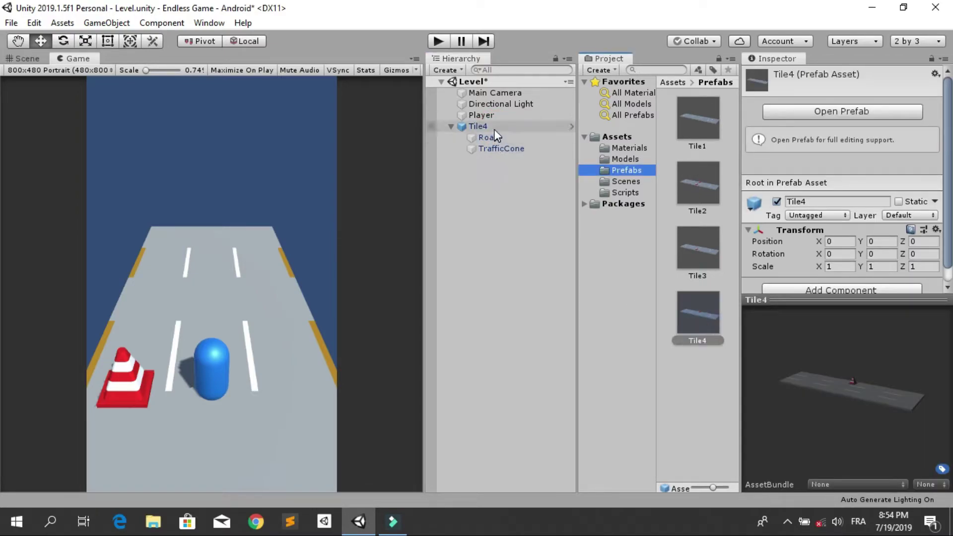
# Unpack the Tile4 instance completely and rename it as Tile5, with the Models folder open.
pyautogui.click(627, 160)
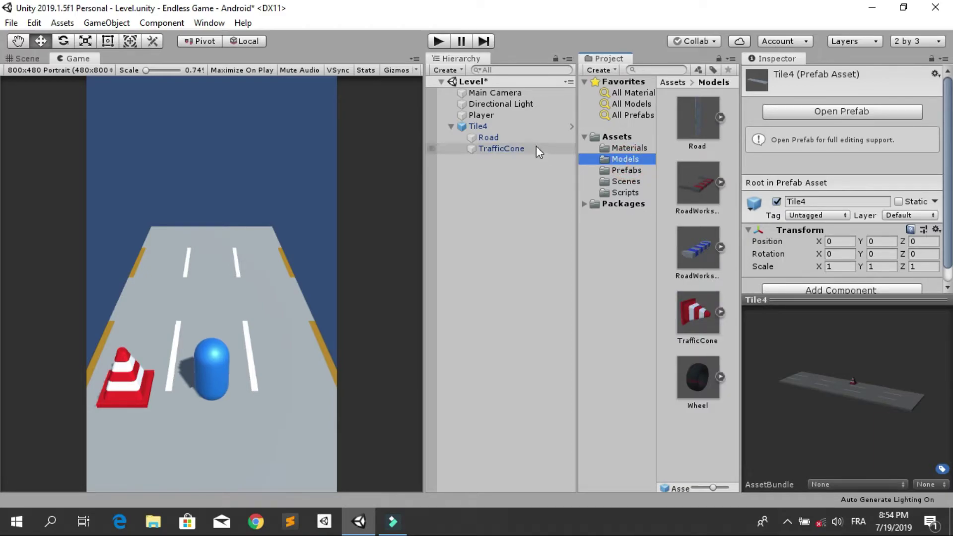
pyautogui.click(509, 130)
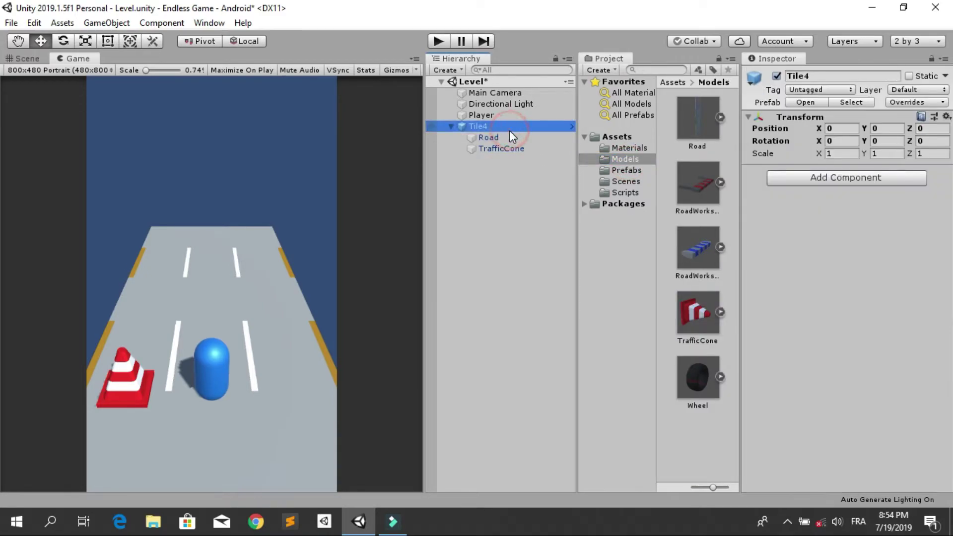
pyautogui.rightClick(510, 132)
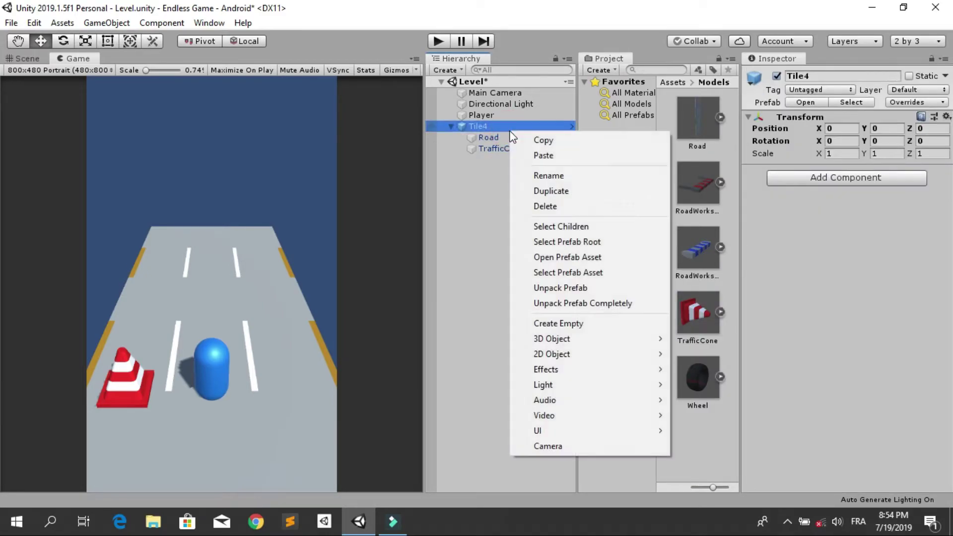
pyautogui.click(593, 304)
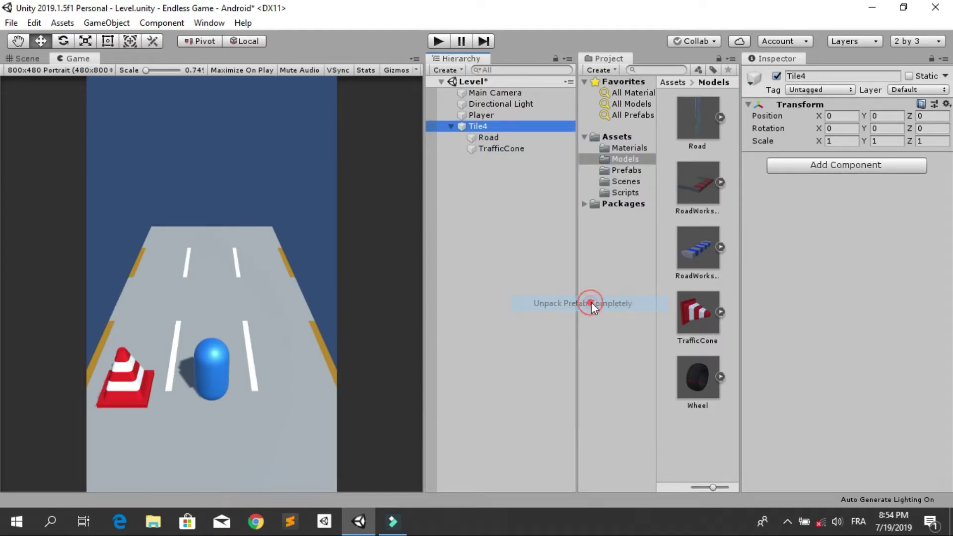
pyautogui.click(508, 131)
pyautogui.click(508, 131)
pyautogui.press('BackSpace')
pyautogui.write('5')
pyautogui.press('Return')
# Replace Tile5's TrafficCone with the RoadWorksBarrierHigh model from the Models folder as a child of the tile.
pyautogui.click(512, 151)
pyautogui.press('Delete')
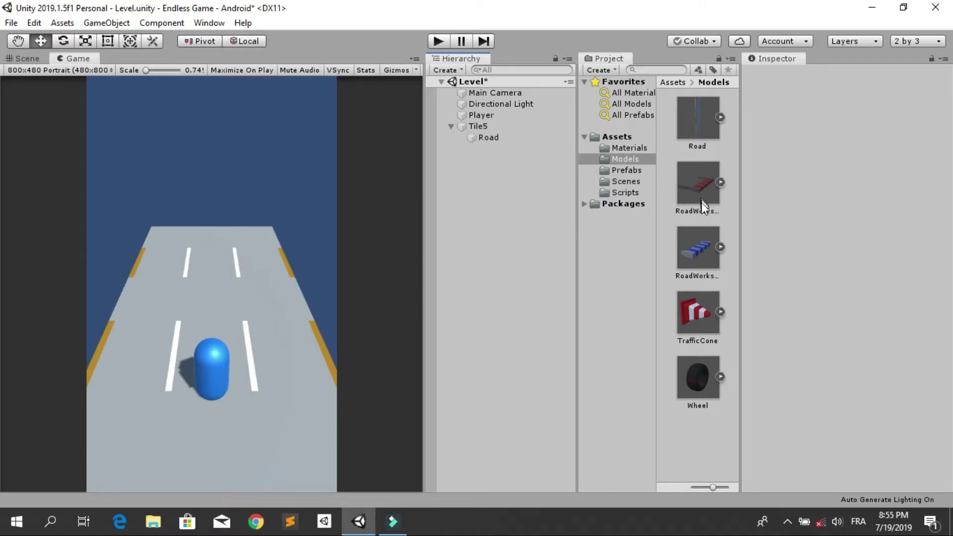
pyautogui.moveTo(700, 202); pyautogui.dragTo(481, 127)
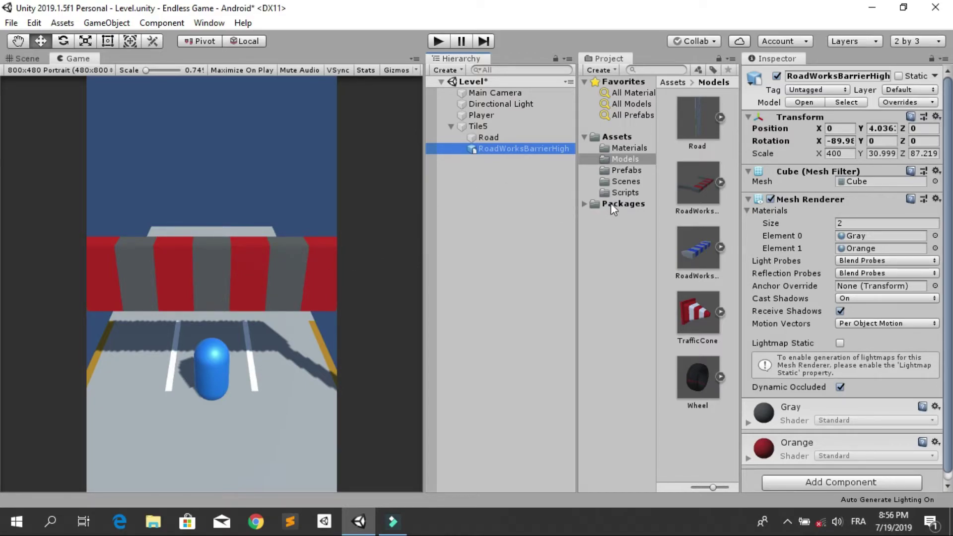
# Set the import scale factor of the RoadWorksBarrierHigh model to 0.5 and apply it.
pyautogui.click(700, 186)
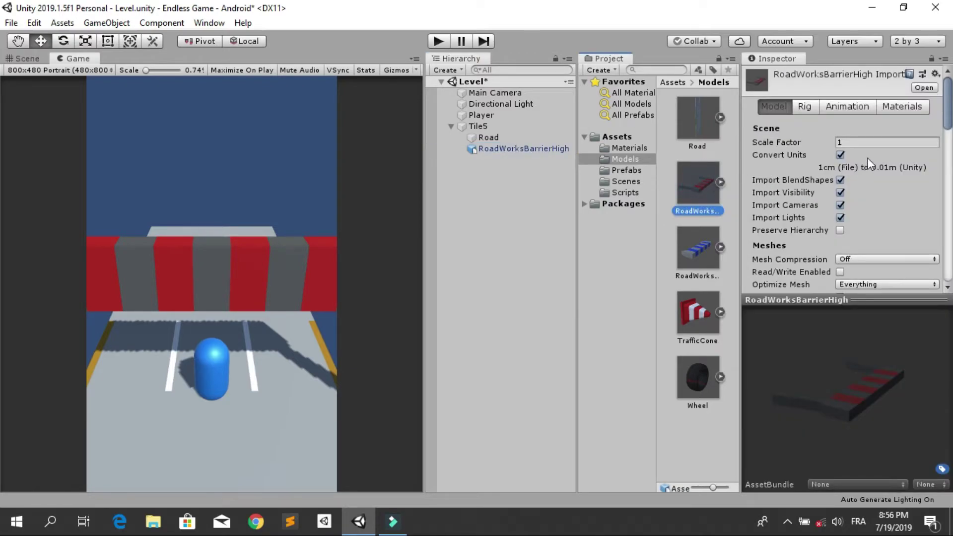
pyautogui.click(879, 141)
pyautogui.write('0')
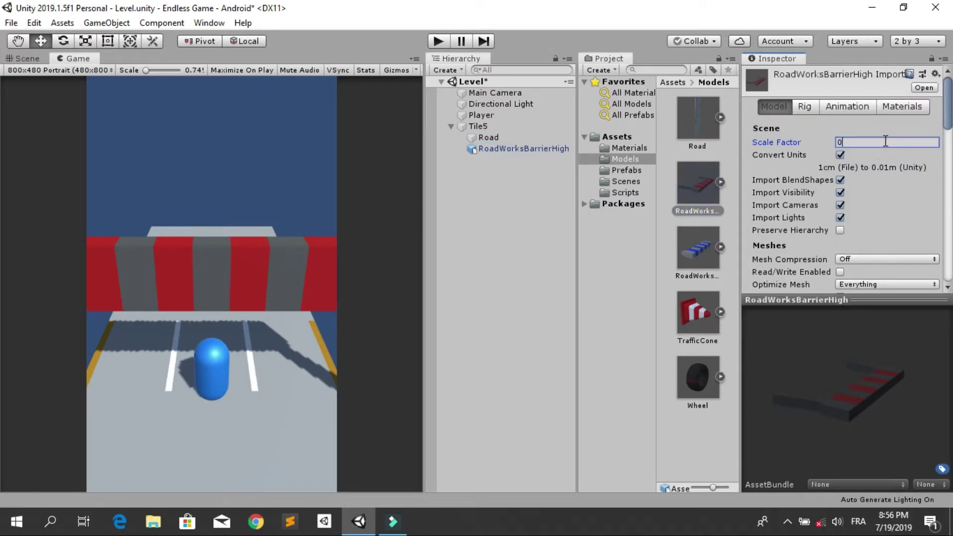
pyautogui.write('.5')
pyautogui.scroll(-4, 913, 190)
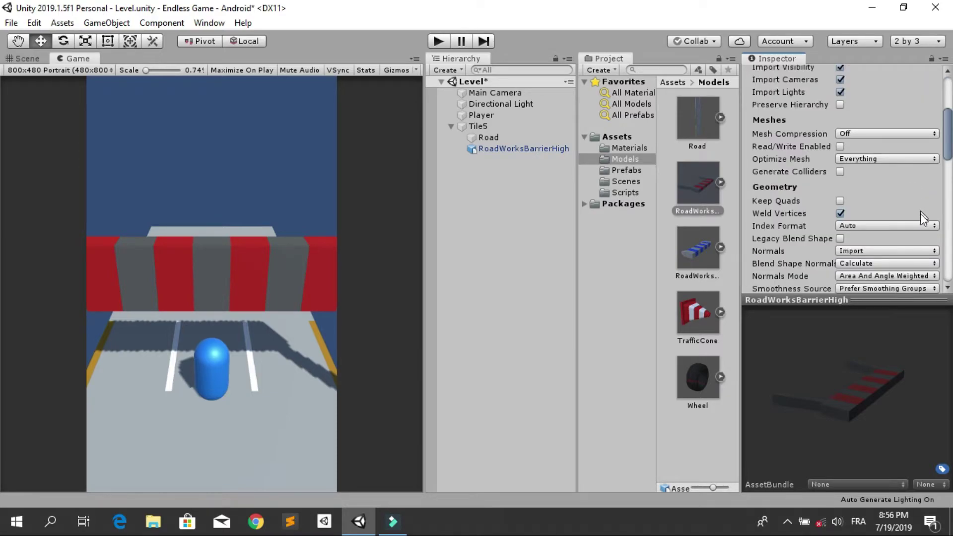
pyautogui.scroll(-5, 920, 213)
pyautogui.click(924, 111)
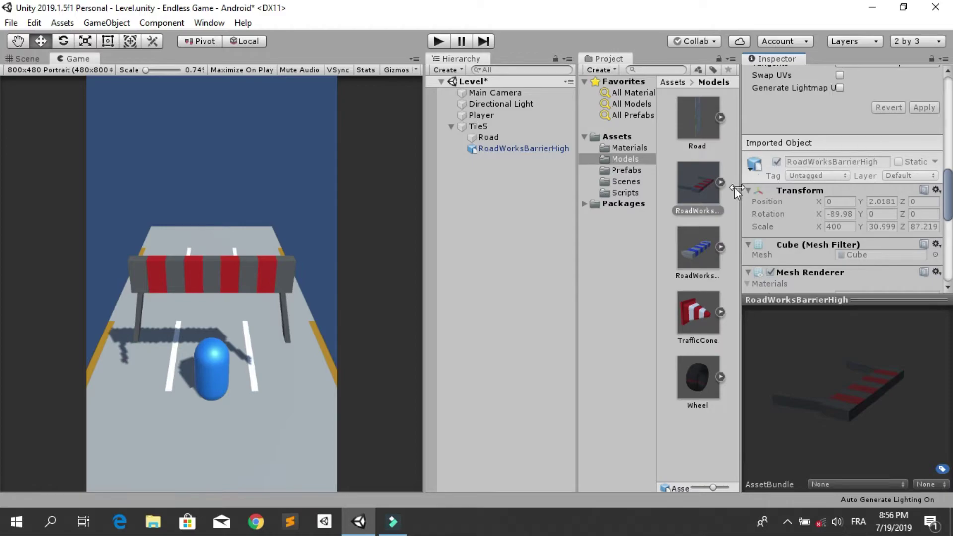
# Change the RoadWorksBarrierHigh model's import scale factor to 0.7 and apply it.
pyautogui.click(693, 195)
pyautogui.click(857, 140)
pyautogui.write('0')
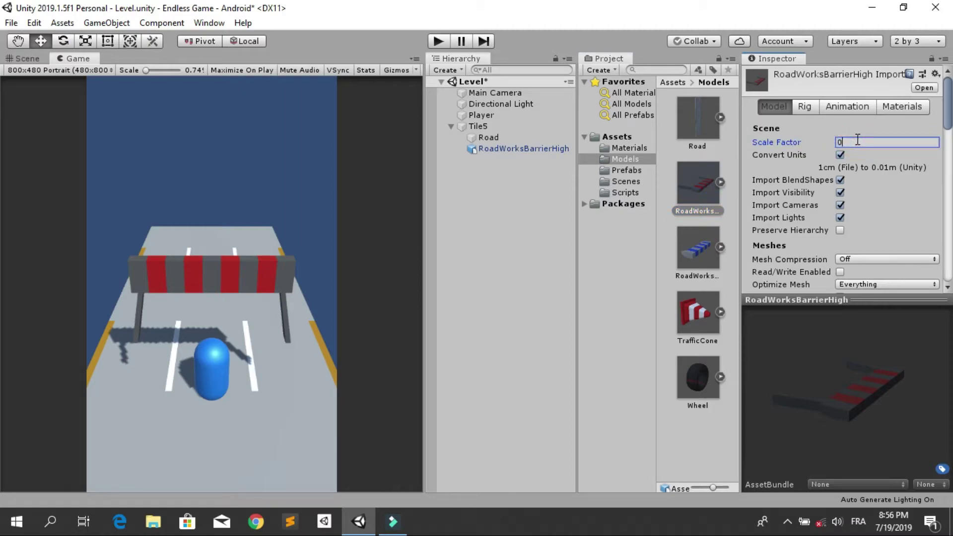
pyautogui.write('.7')
pyautogui.moveTo(948, 124); pyautogui.dragTo(947, 203)
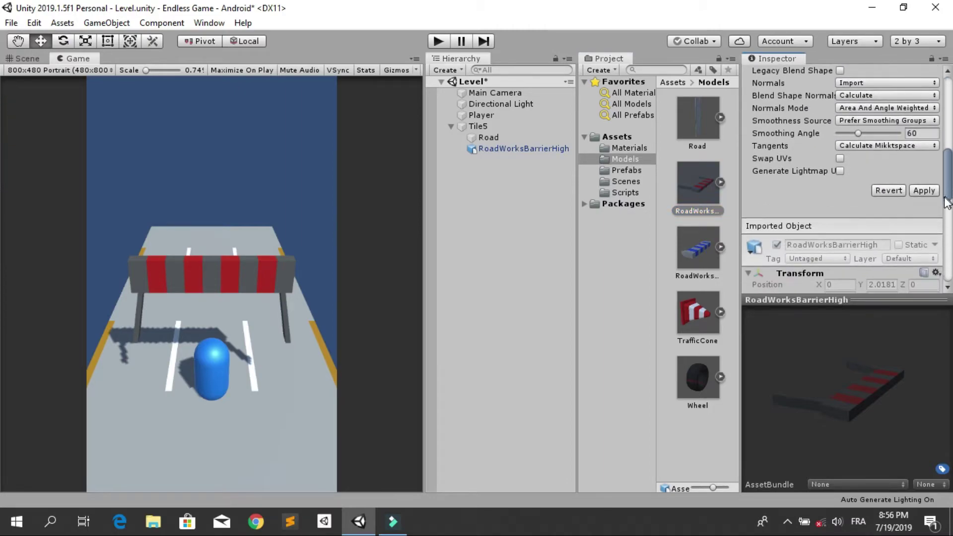
pyautogui.click(925, 191)
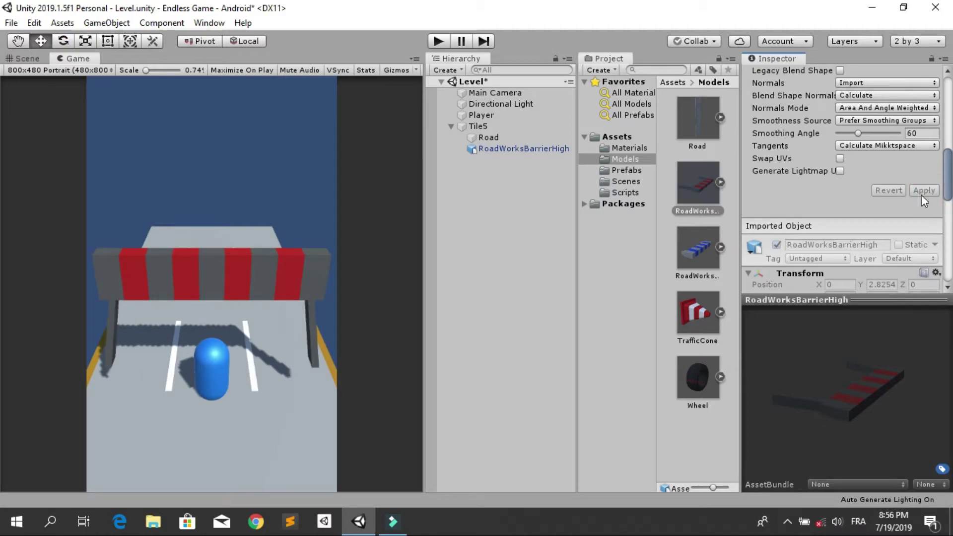
# Lower Tile5's RoadWorksBarrierHigh onto the road by setting its Y position to 2.44.
pyautogui.click(487, 148)
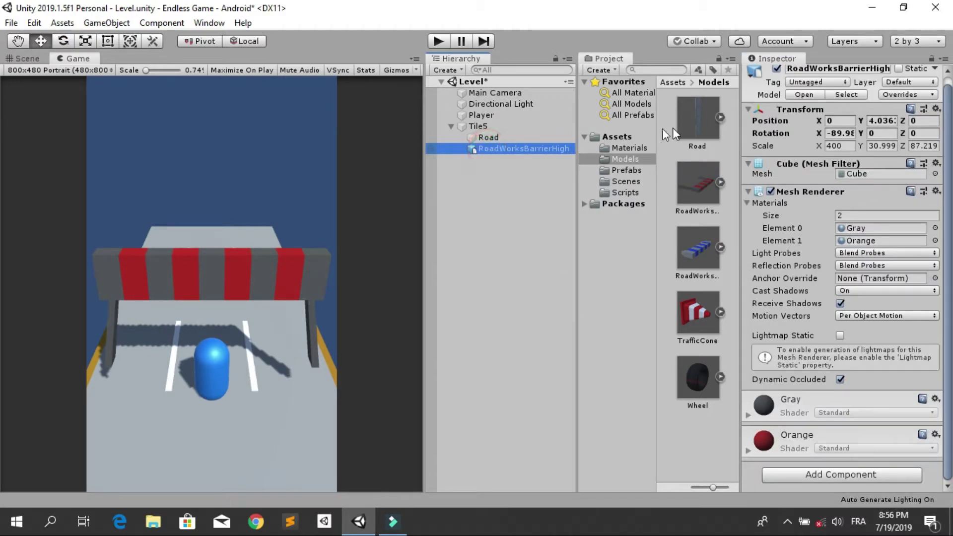
pyautogui.click(864, 122)
pyautogui.moveTo(864, 121); pyautogui.dragTo(831, 131)
pyautogui.click(830, 124)
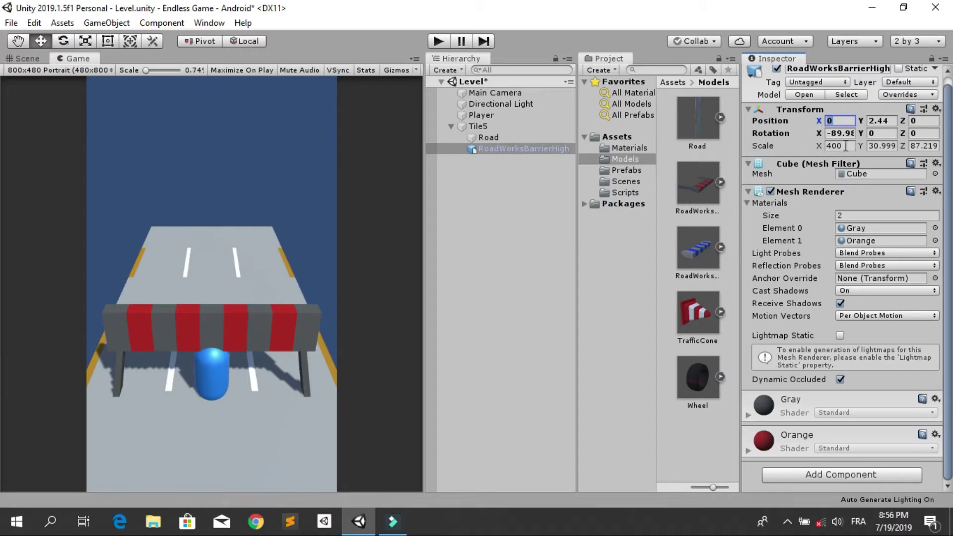
# Enlarge the RoadWorksBarrierHigh model slightly by raising its import scale factor, and apply the change.
pyautogui.click(693, 178)
pyautogui.click(869, 136)
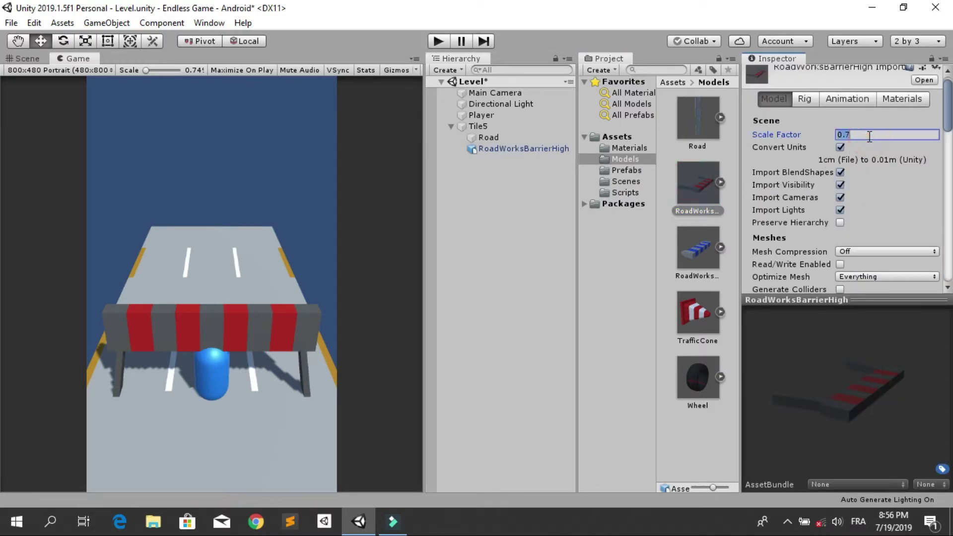
pyautogui.write('0.')
pyautogui.write('01')
pyautogui.press('Return')
pyautogui.scroll(-6, 845, 199)
pyautogui.scroll(-3, 932, 142)
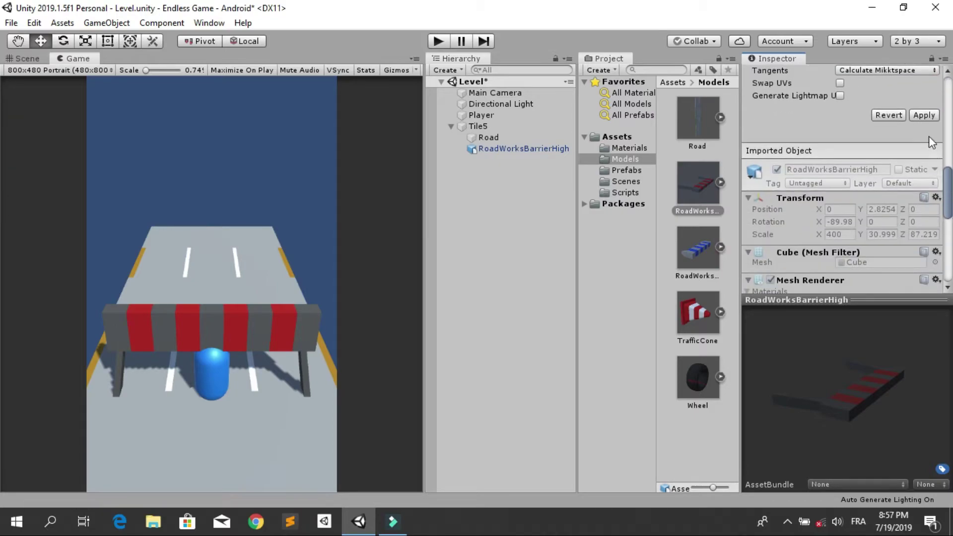
pyautogui.click(925, 116)
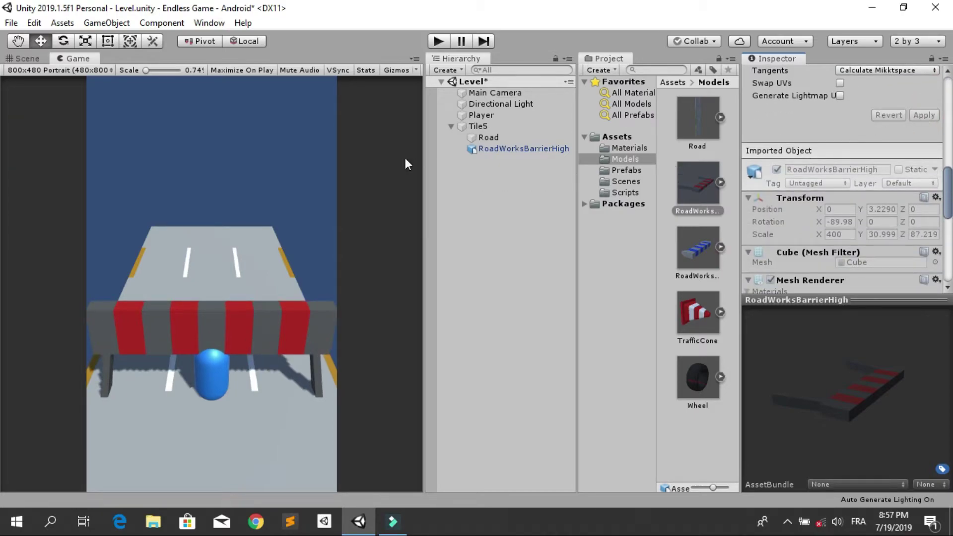
# Check the barrier's width against the road in the Scene view, then set the model's import scale factor to 0.9 and apply it.
pyautogui.click(27, 58)
pyautogui.scroll(-3, 171, 240)
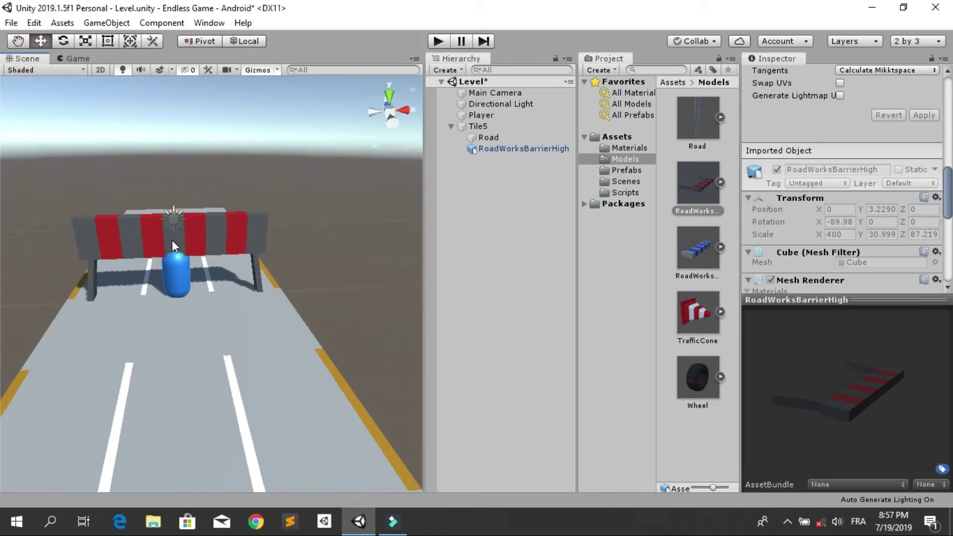
pyautogui.scroll(3, 227, 246)
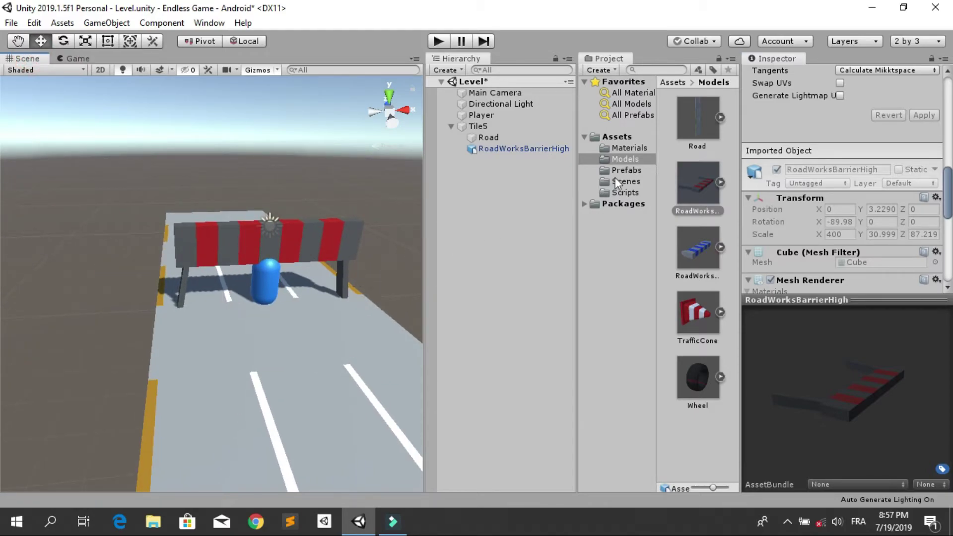
pyautogui.click(781, 149)
pyautogui.click(859, 143)
pyautogui.write('0.1')
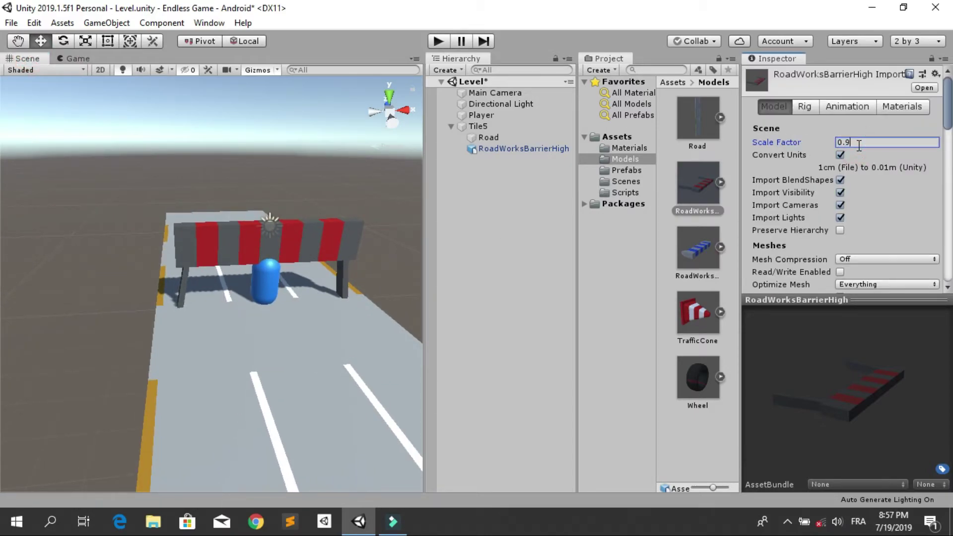
pyautogui.scroll(-10, 859, 144)
pyautogui.click(924, 107)
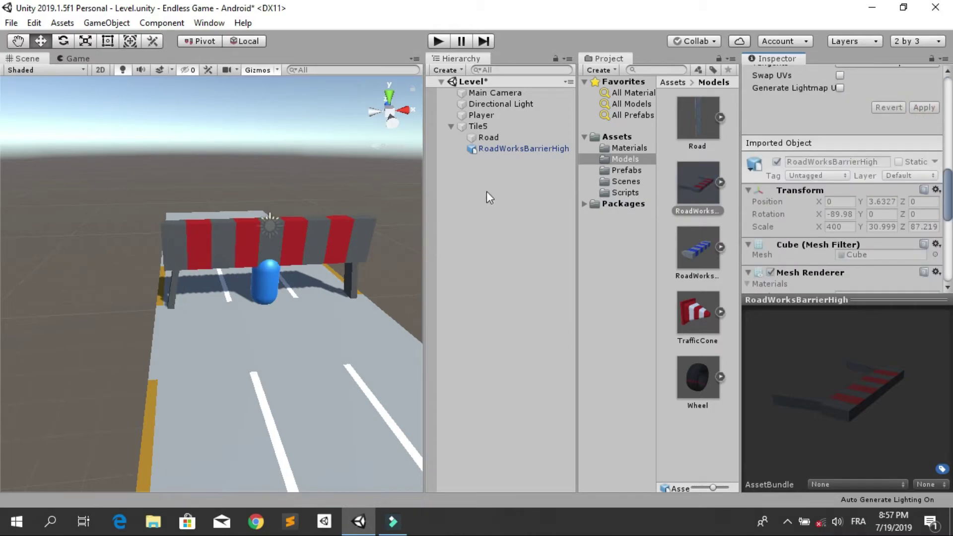
# Add a Box Collider component to Tile5's RoadWorksBarrierHigh.
pyautogui.click(521, 149)
pyautogui.scroll(-3, 313, 263)
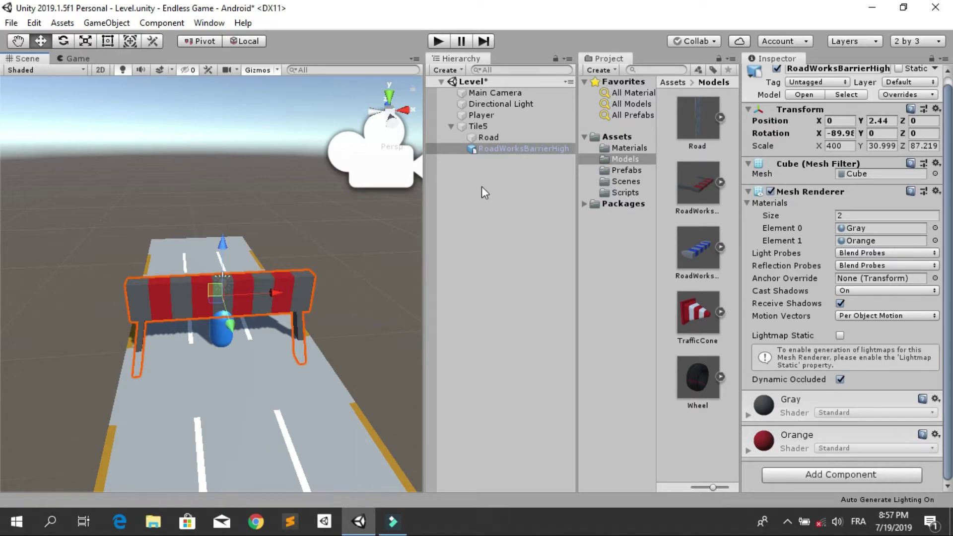
pyautogui.click(808, 475)
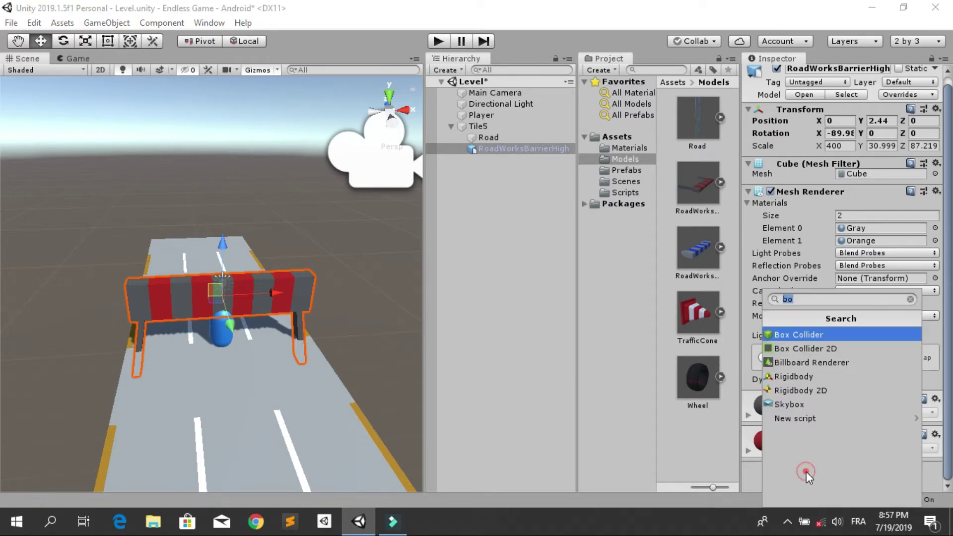
pyautogui.press('Return')
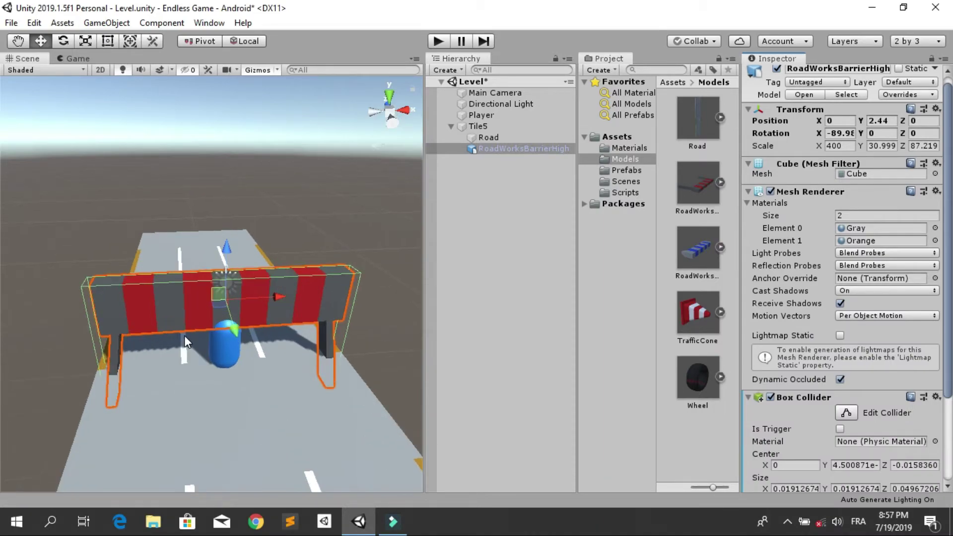
# Raise the bottom face of the high barrier's Box Collider so it covers only the striped board, about 0.018 in Z size.
pyautogui.keyDown('alt'); pyautogui.moveTo(184, 335); pyautogui.dragTo(172, 254); pyautogui.keyUp('alt')
pyautogui.scroll(3, 171, 254)
pyautogui.moveTo(171, 254); pyautogui.dragTo(227, 216, button='middle')
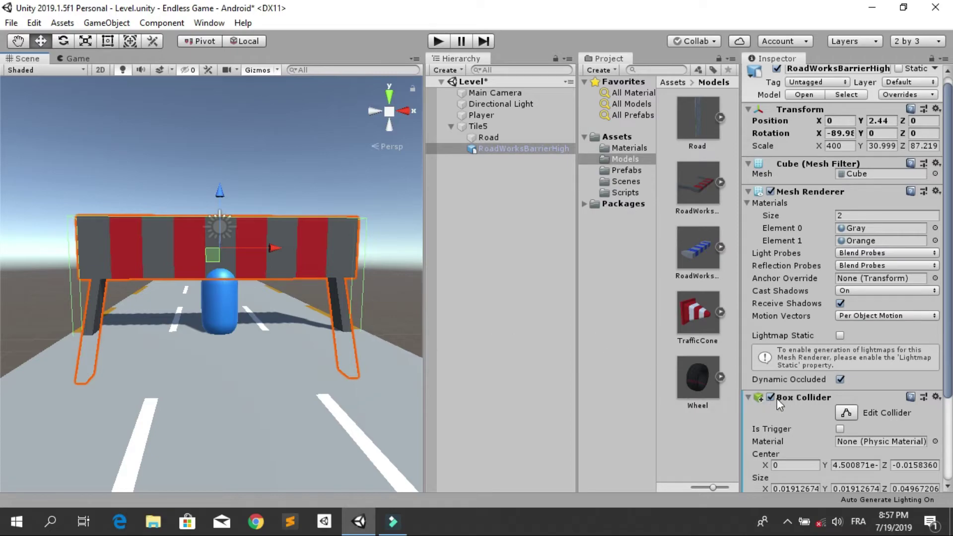
pyautogui.scroll(-4, 776, 398)
pyautogui.click(850, 308)
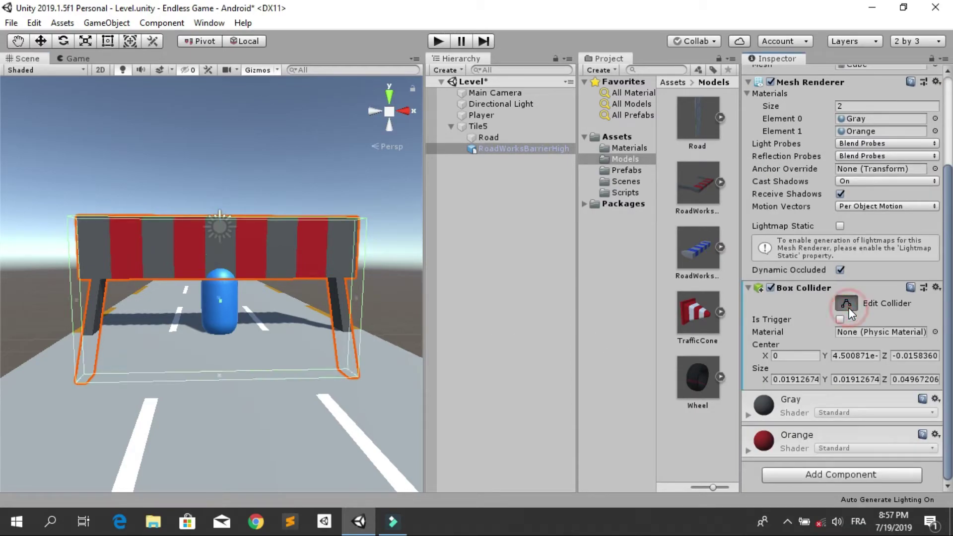
pyautogui.moveTo(218, 376); pyautogui.dragTo(219, 282)
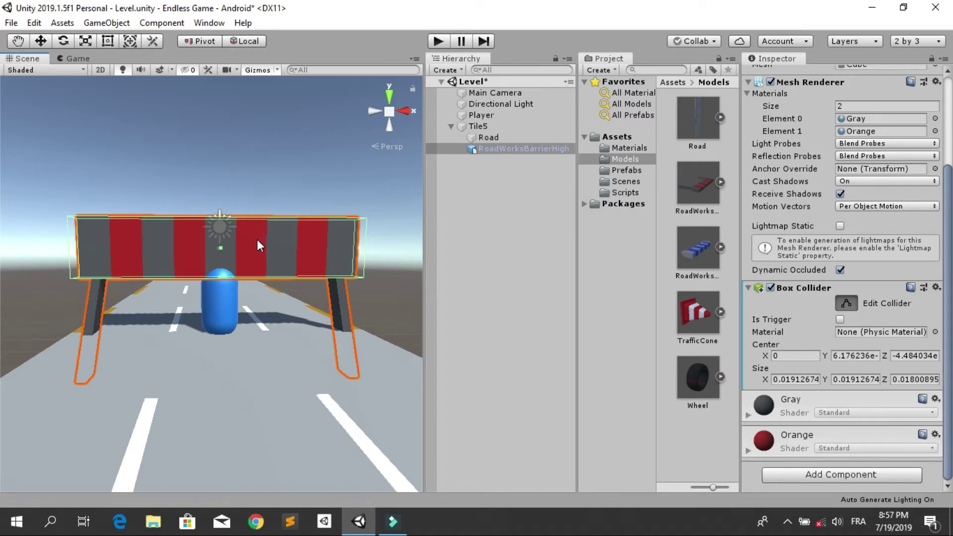
# Save the Tile5 object as a prefab in the Prefabs folder.
pyautogui.keyDown('alt'); pyautogui.moveTo(279, 261); pyautogui.dragTo(271, 278); pyautogui.keyUp('alt')
pyautogui.keyDown('alt'); pyautogui.moveTo(270, 278); pyautogui.dragTo(270, 269, button='right'); pyautogui.keyUp('alt')
pyautogui.doubleClick(507, 126)
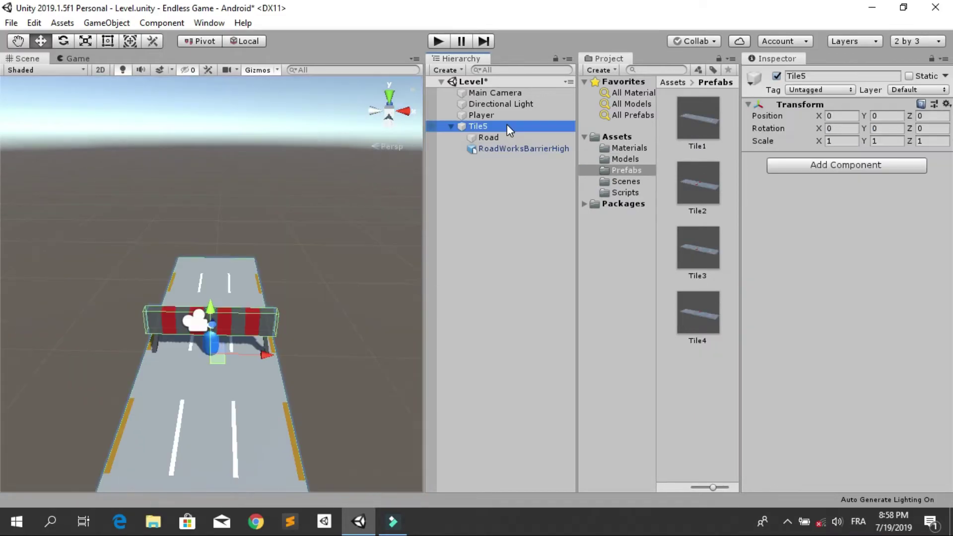
pyautogui.click(627, 170)
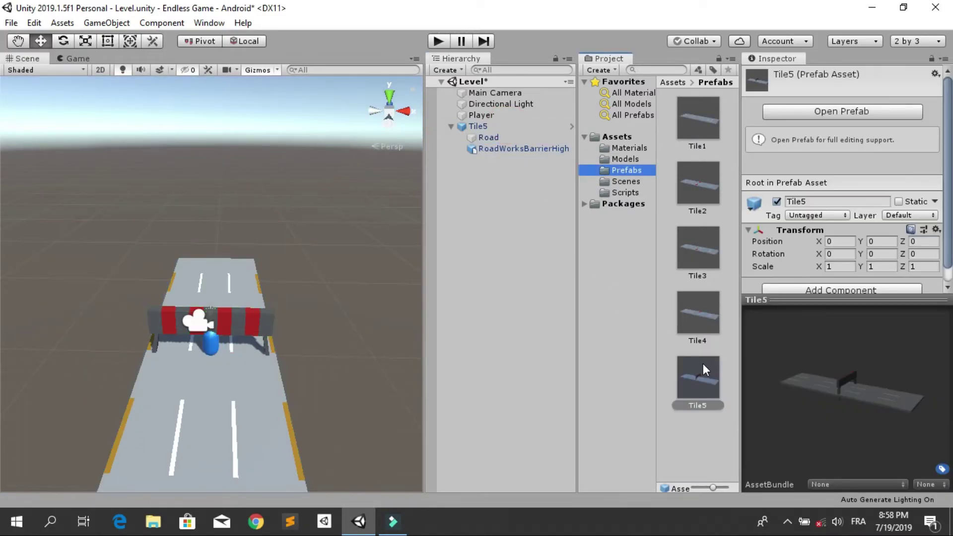
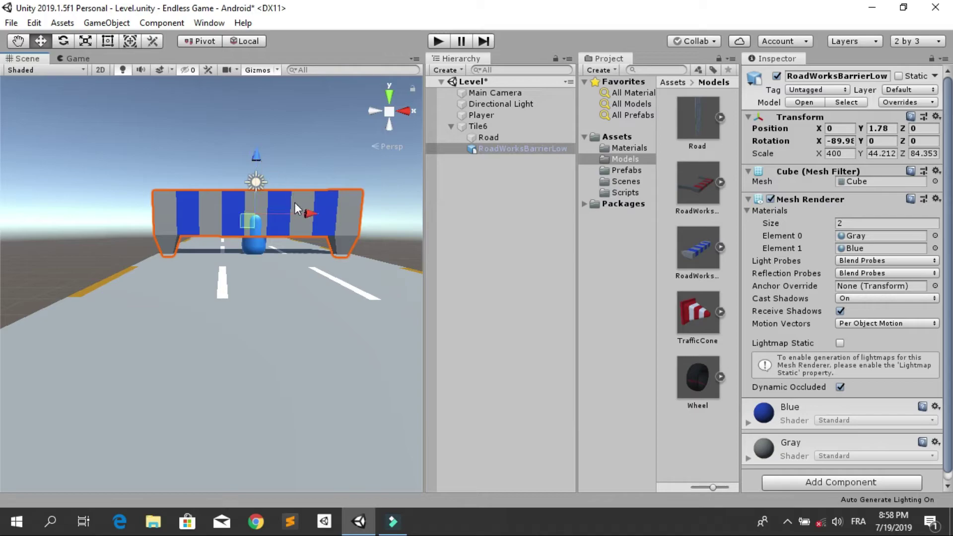
# Scale Tile6's RoadWorksBarrierLow to about 370 in X and 52.06 in Z, and lower it to Y position 1.45.
pyautogui.keyDown('alt'); pyautogui.moveTo(294, 201); pyautogui.dragTo(269, 241); pyautogui.keyUp('alt')
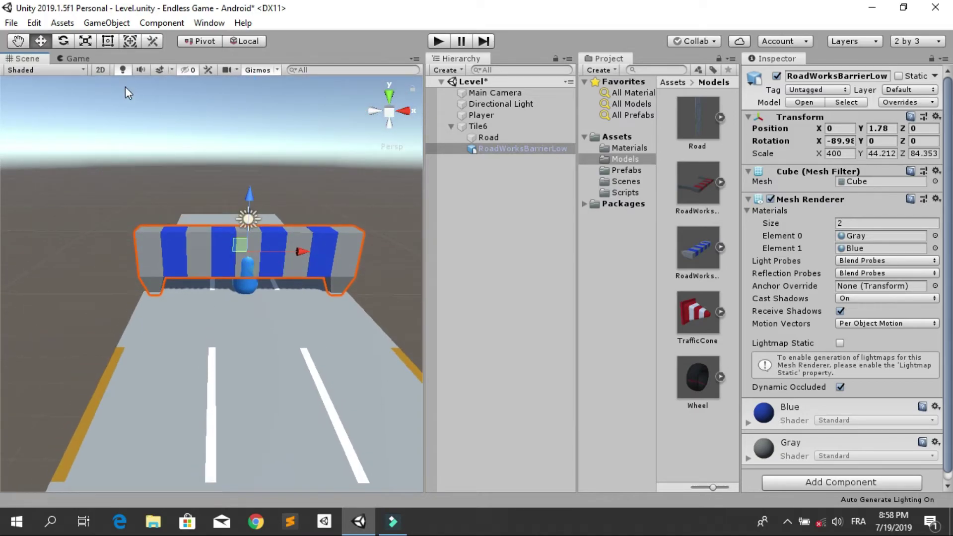
pyautogui.click(86, 40)
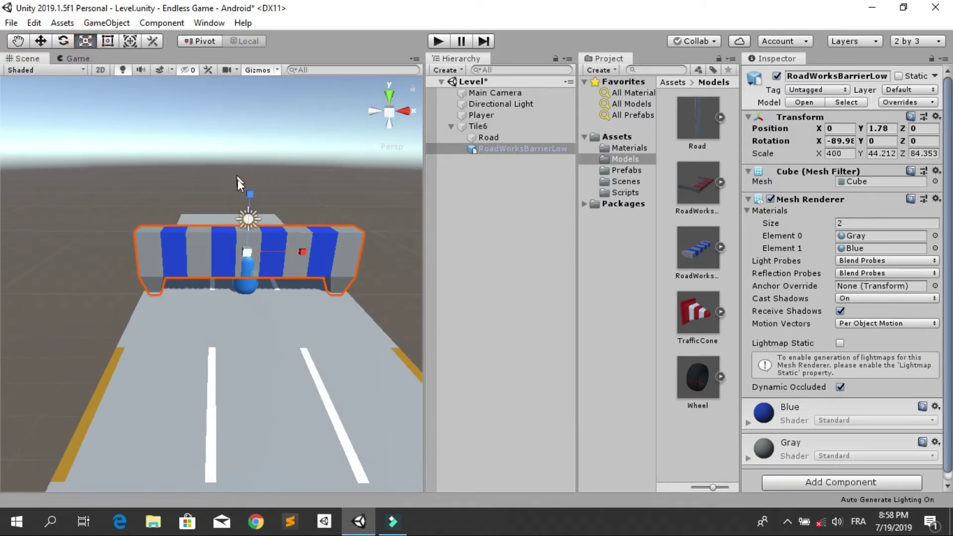
pyautogui.moveTo(247, 195); pyautogui.dragTo(257, 214)
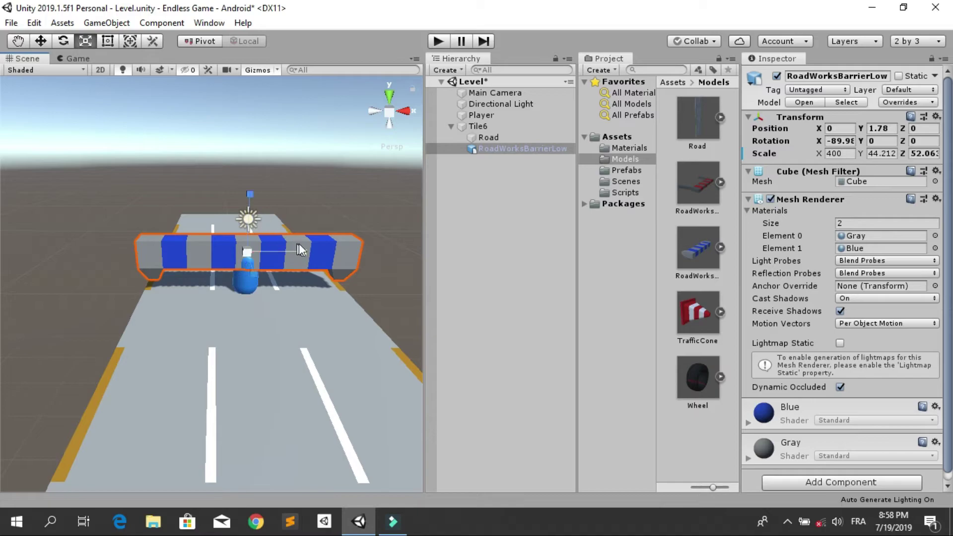
pyautogui.moveTo(301, 249); pyautogui.dragTo(303, 240)
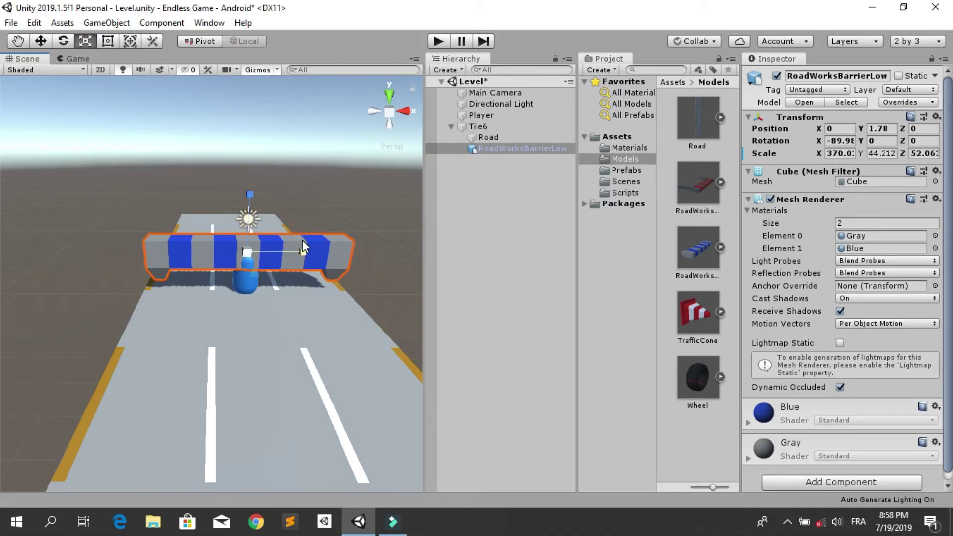
pyautogui.click(48, 40)
pyautogui.moveTo(251, 199); pyautogui.dragTo(270, 286)
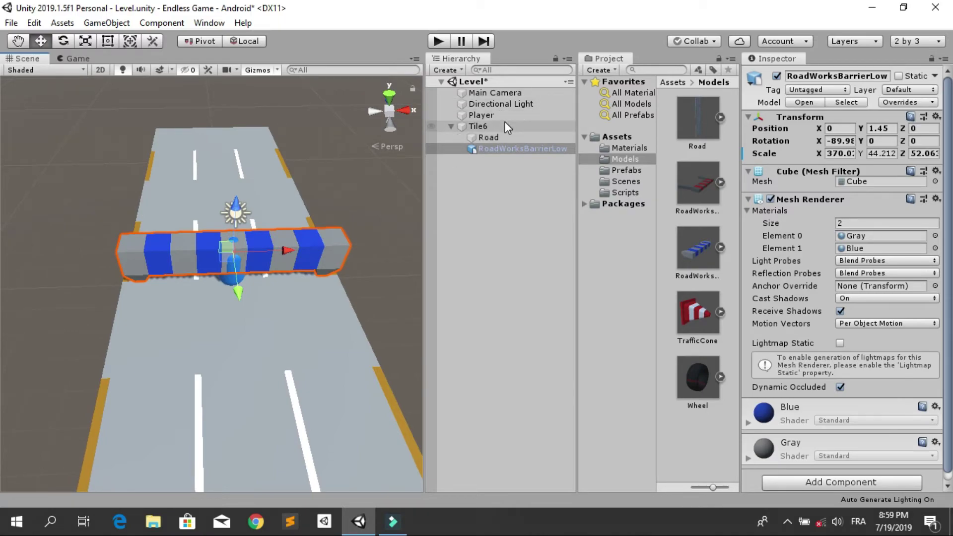
# Add a Box Collider component to Tile6's RoadWorksBarrierLow.
pyautogui.moveTo(305, 278); pyautogui.dragTo(267, 144, button='middle')
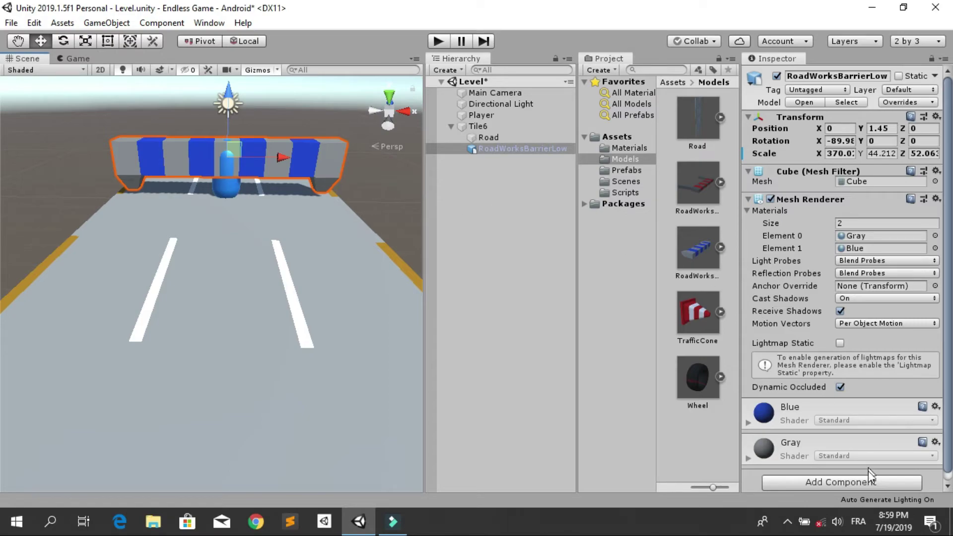
pyautogui.click(878, 482)
pyautogui.press('Return')
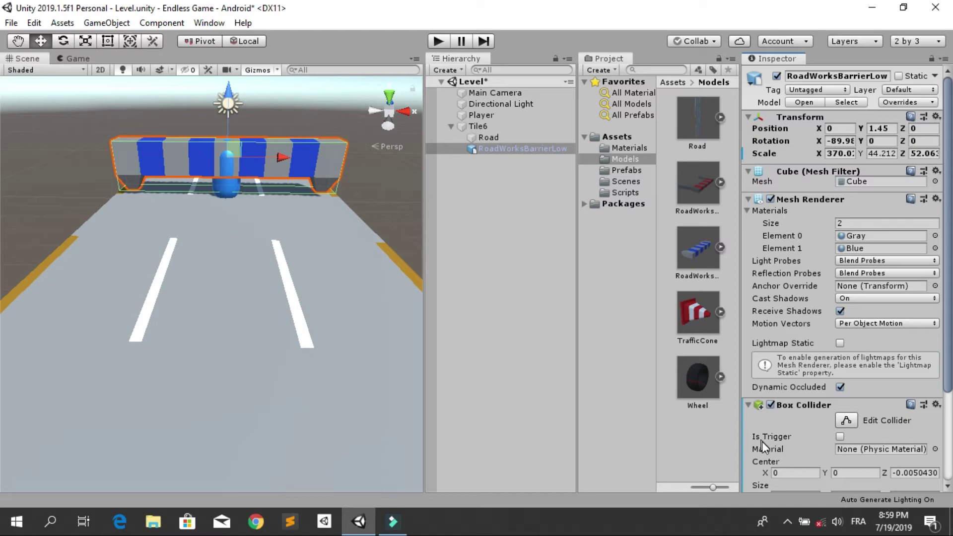
# Raise the bottom face of the low barrier's Box Collider slightly and inspect its fit around the barrier.
pyautogui.click(840, 422)
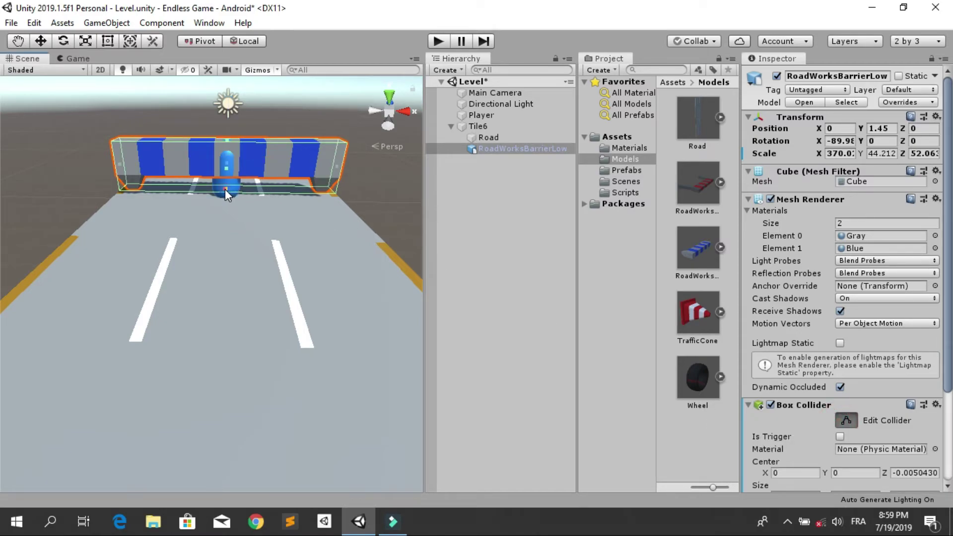
pyautogui.moveTo(226, 194); pyautogui.dragTo(226, 194)
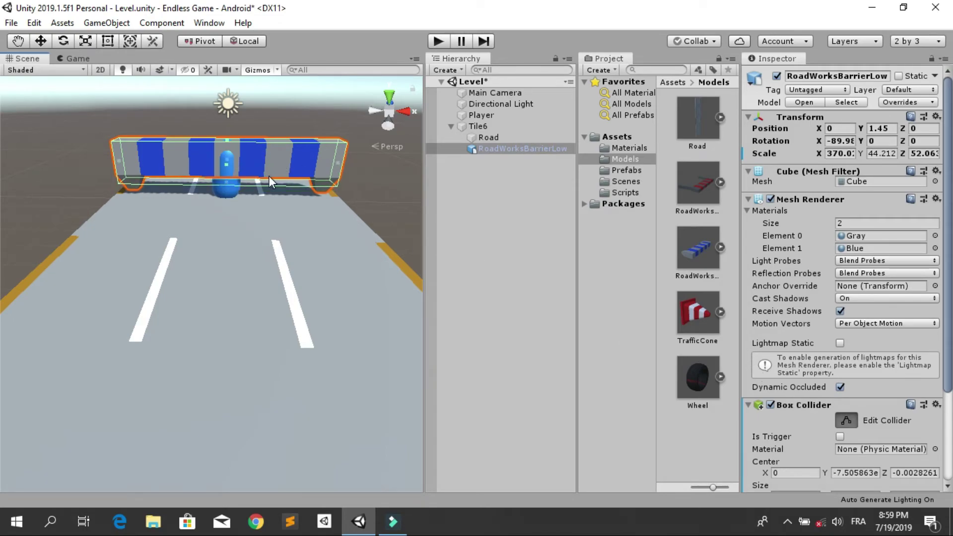
pyautogui.keyDown('alt'); pyautogui.moveTo(320, 179); pyautogui.dragTo(255, 207); pyautogui.keyUp('alt')
pyautogui.scroll(-3, 264, 287)
pyautogui.keyDown('alt'); pyautogui.moveTo(263, 287); pyautogui.dragTo(214, 207); pyautogui.keyUp('alt')
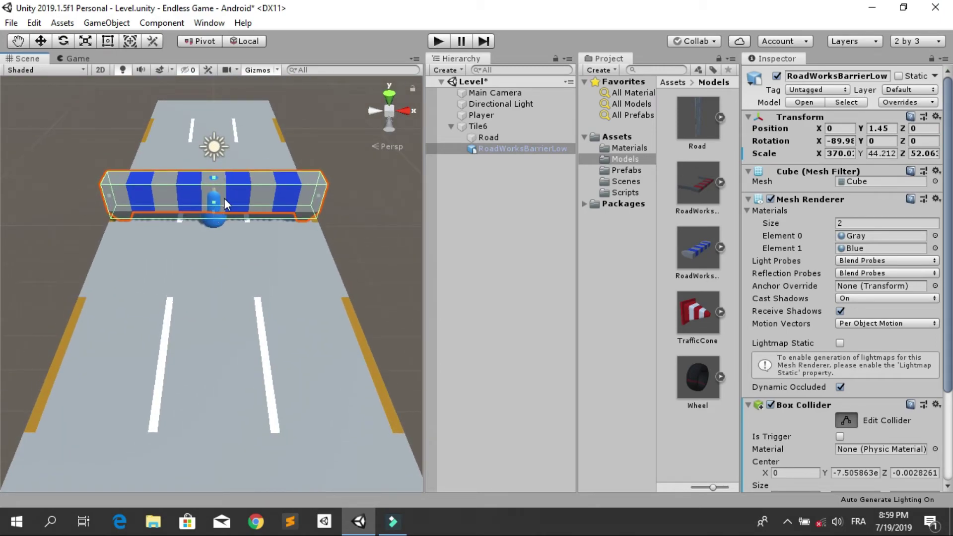
# Move Tile6 forward to Z position 11.49 and playtest the player against its low barrier.
pyautogui.click(507, 128)
pyautogui.moveTo(324, 198); pyautogui.dragTo(285, 225, button='right')
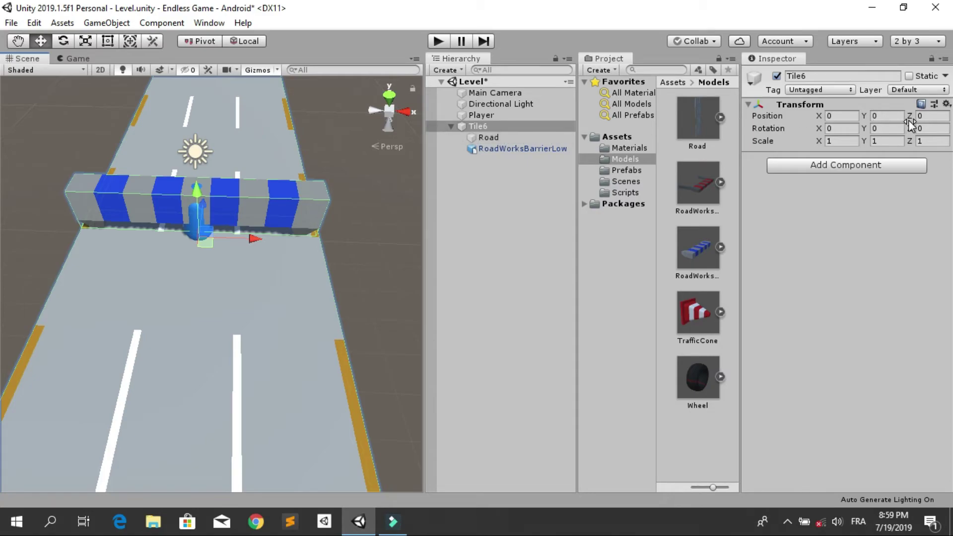
pyautogui.moveTo(911, 124); pyautogui.dragTo(102, 101)
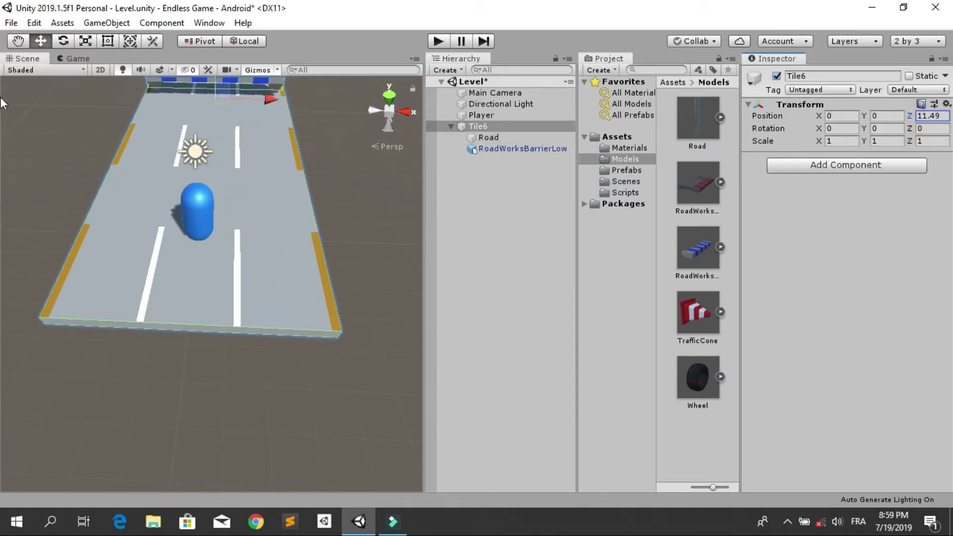
pyautogui.click(441, 42)
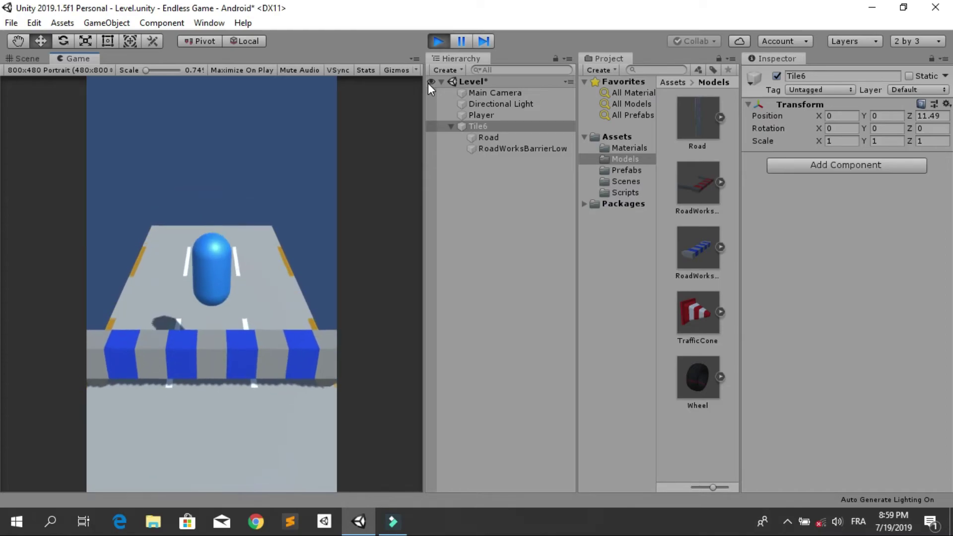
pyautogui.click(437, 41)
# Save the Tile6 object as a prefab in the Prefabs folder and delete it from the scene.
pyautogui.scroll(-3, 170, 276)
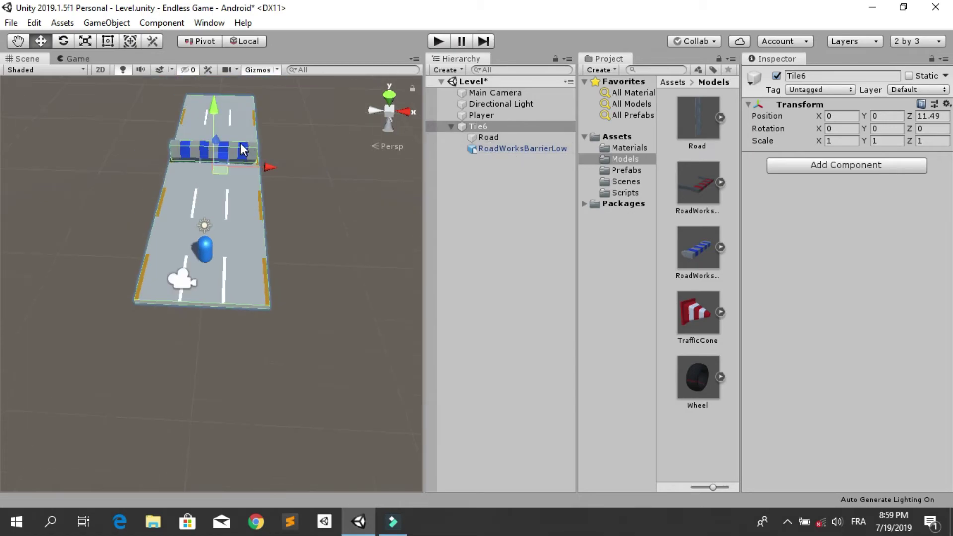
pyautogui.moveTo(170, 277); pyautogui.dragTo(171, 340, button='middle')
pyautogui.click(636, 170)
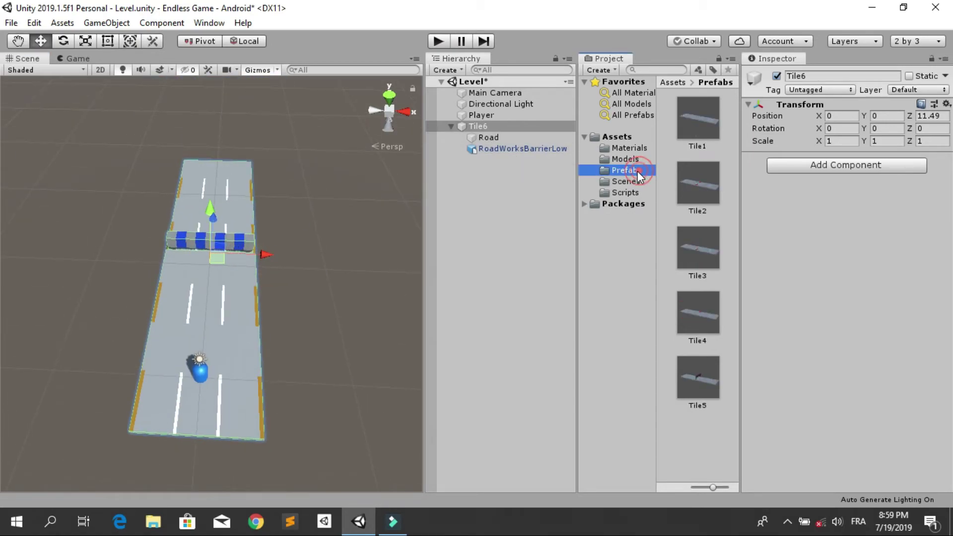
pyautogui.moveTo(530, 126); pyautogui.dragTo(703, 440)
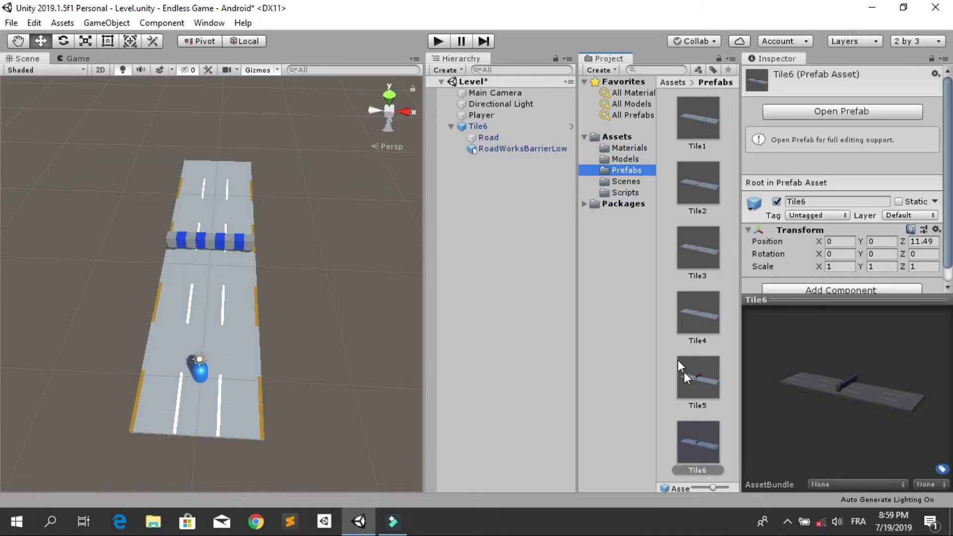
pyautogui.click(531, 126)
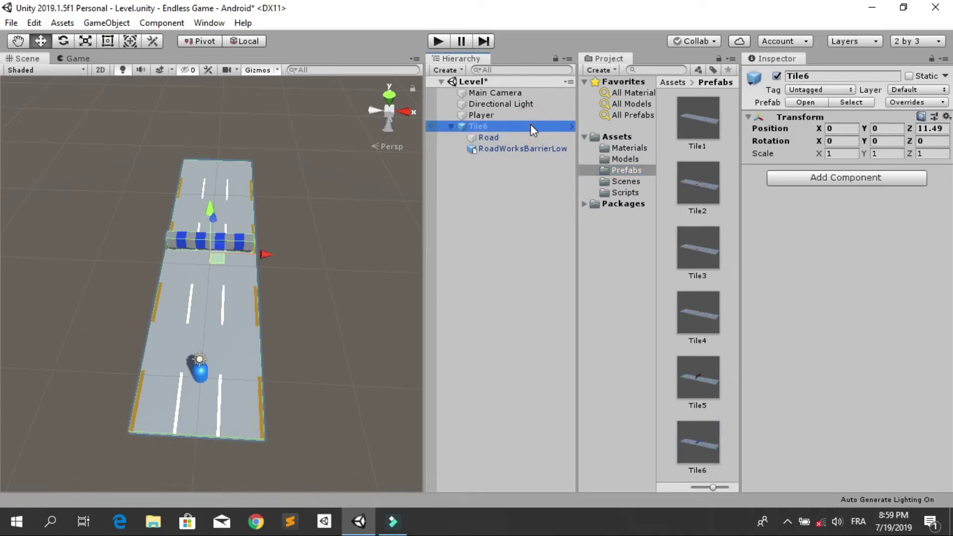
pyautogui.press('Delete')
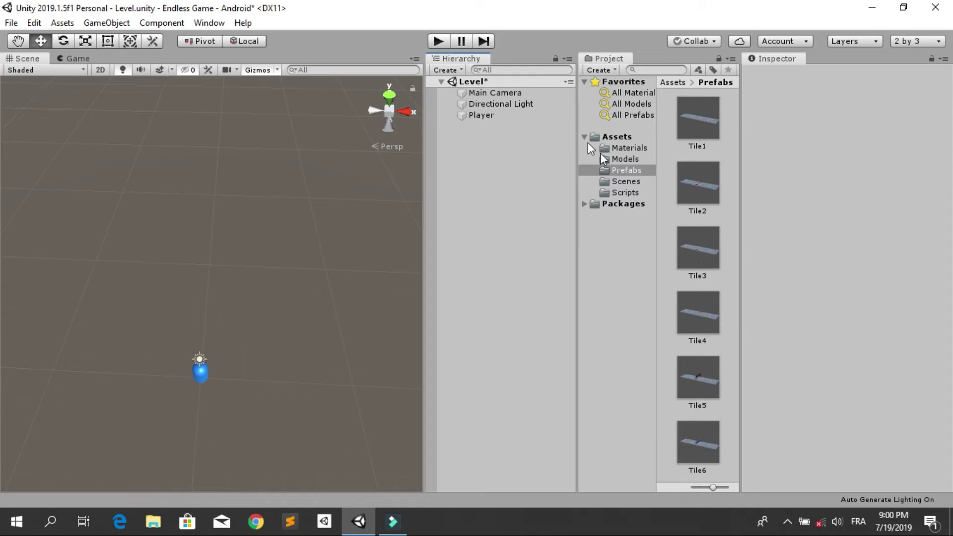
# Add the Tile1 prefab to the scene as the starting road tile under the Player.
pyautogui.click(541, 117)
pyautogui.click(392, 222)
pyautogui.doubleClick(541, 115)
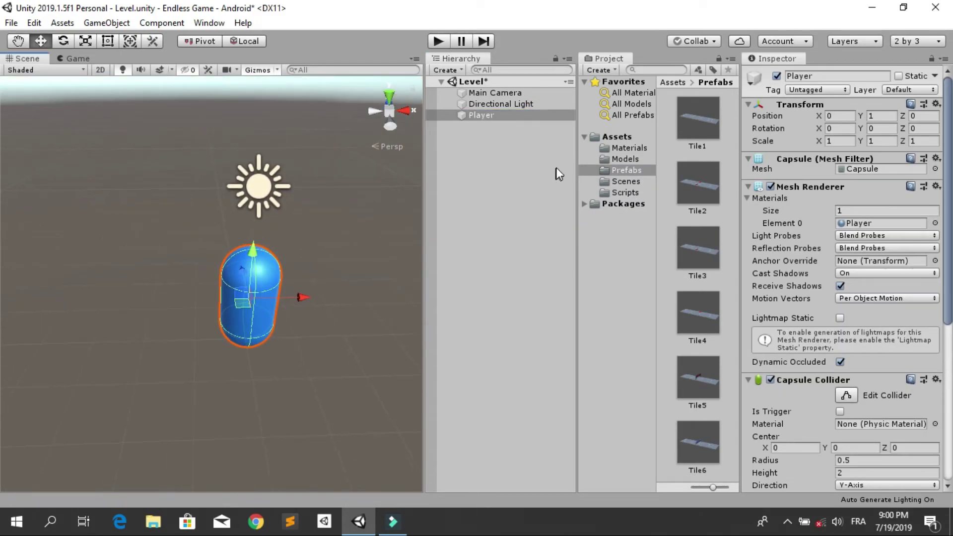
pyautogui.moveTo(698, 124); pyautogui.dragTo(538, 157)
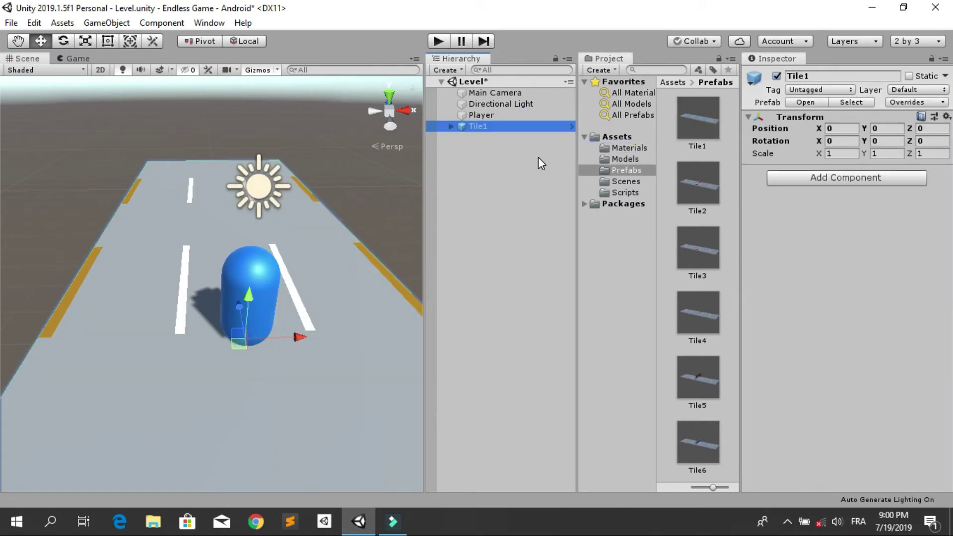
pyautogui.scroll(-3, 321, 307)
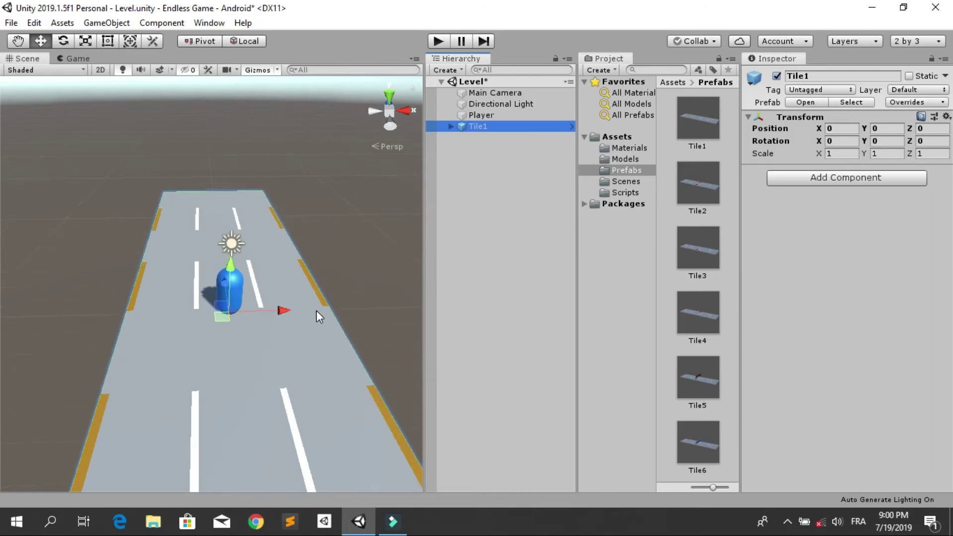
pyautogui.keyDown('alt'); pyautogui.moveTo(317, 311); pyautogui.dragTo(235, 313); pyautogui.keyUp('alt')
pyautogui.scroll(-5, 235, 314)
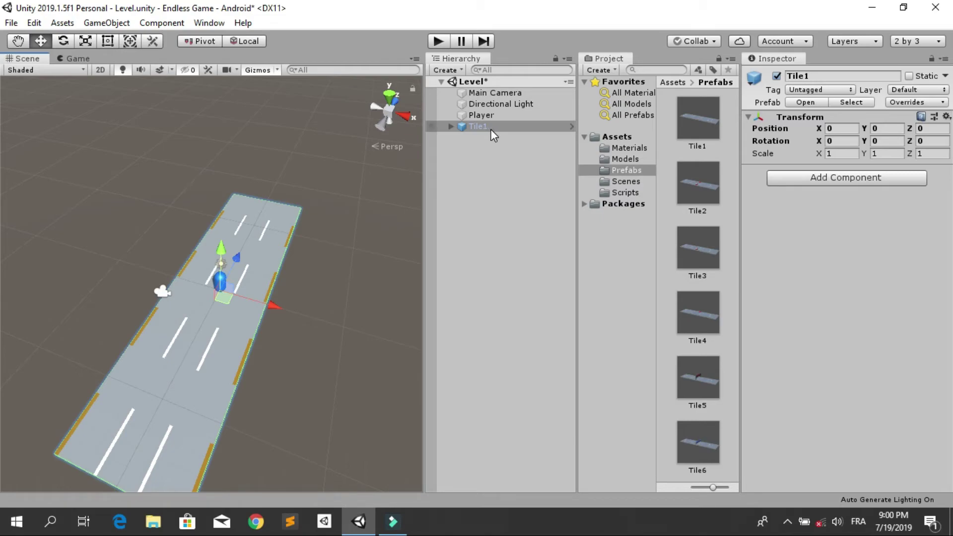
# Add the Tile2 prefab to the scene and set its Z position to 30.
pyautogui.moveTo(700, 196); pyautogui.dragTo(510, 157)
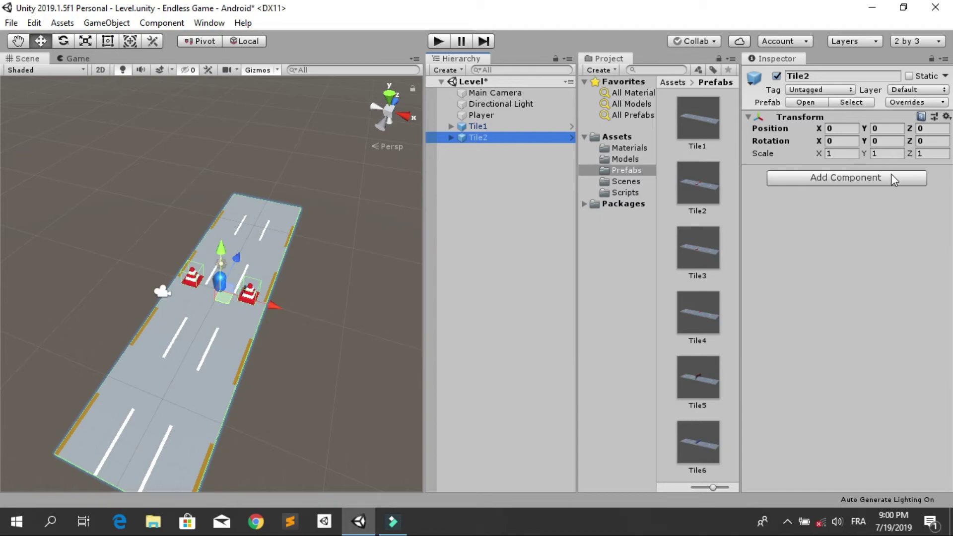
pyautogui.click(934, 129)
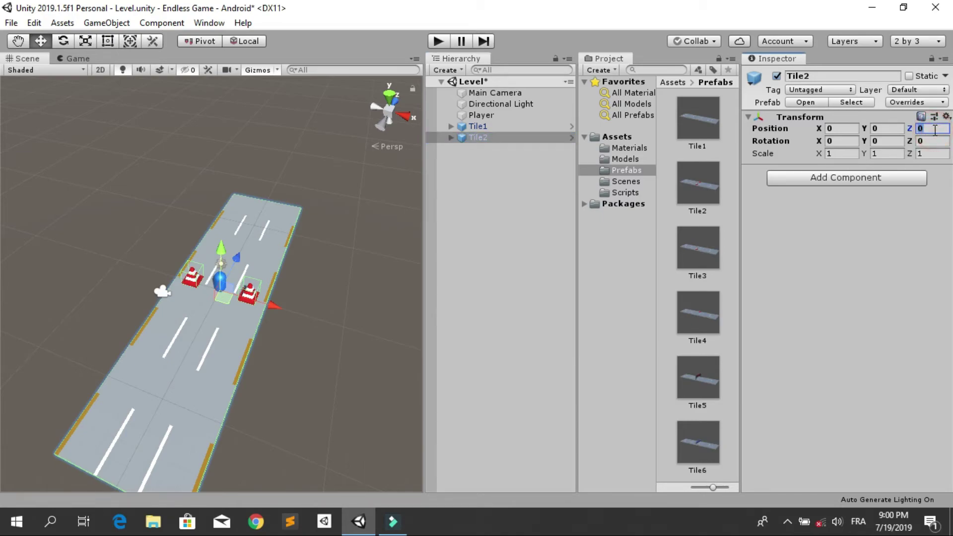
pyautogui.write('30')
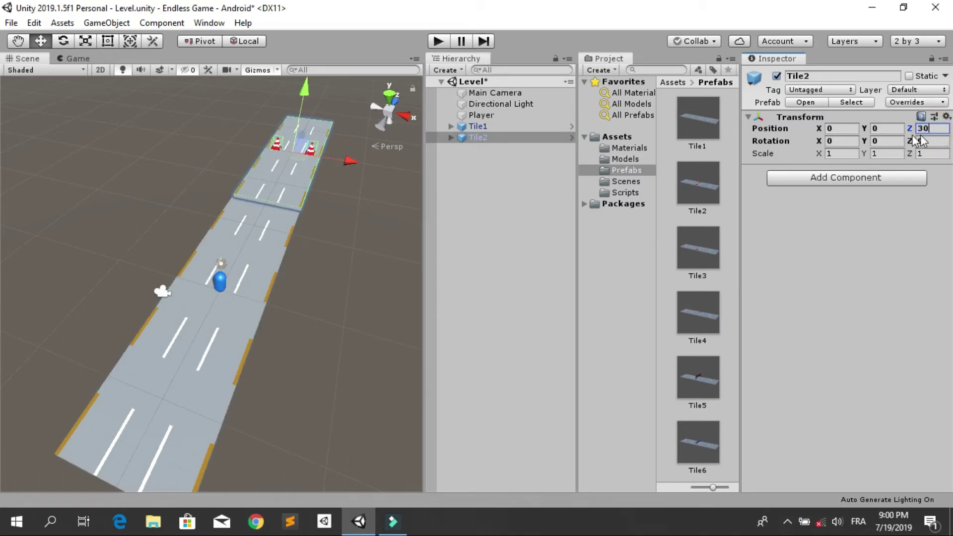
pyautogui.keyDown('alt'); pyautogui.moveTo(347, 258); pyautogui.dragTo(296, 286); pyautogui.keyUp('alt')
pyautogui.moveTo(254, 267); pyautogui.dragTo(195, 277, button='middle')
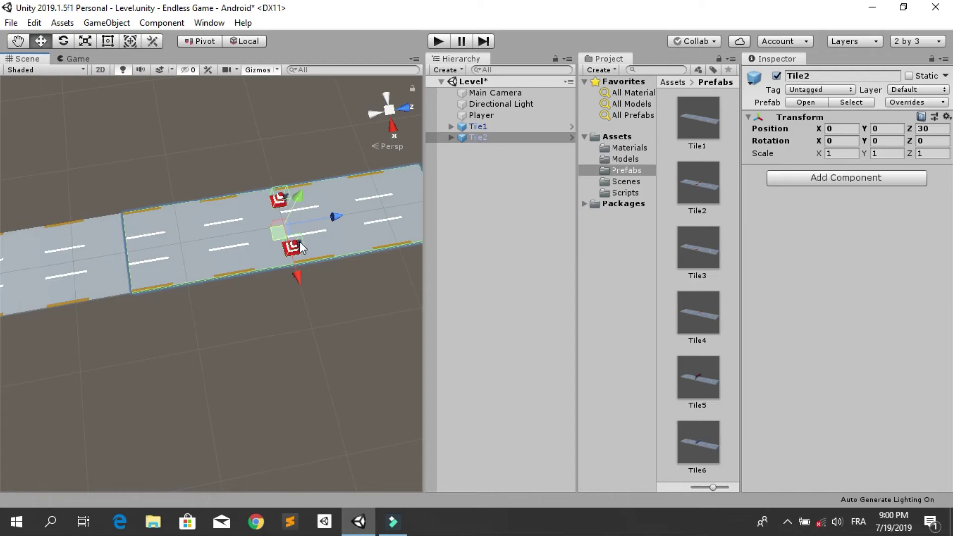
pyautogui.scroll(-3, 298, 244)
pyautogui.keyDown('alt'); pyautogui.moveTo(254, 270); pyautogui.dragTo(248, 208); pyautogui.keyUp('alt')
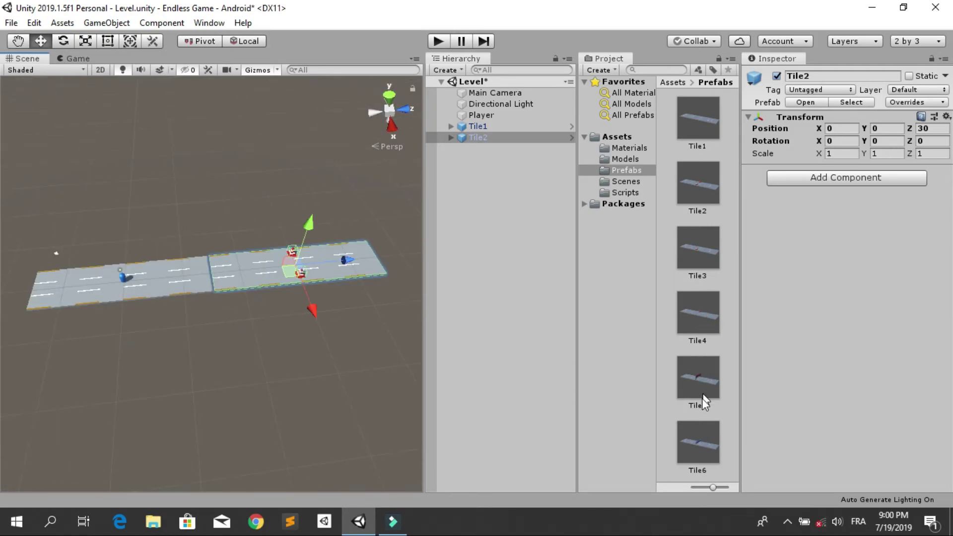
# Add the Tile5 prefab to the scene and set its Z position to 60.
pyautogui.moveTo(693, 389); pyautogui.dragTo(505, 196)
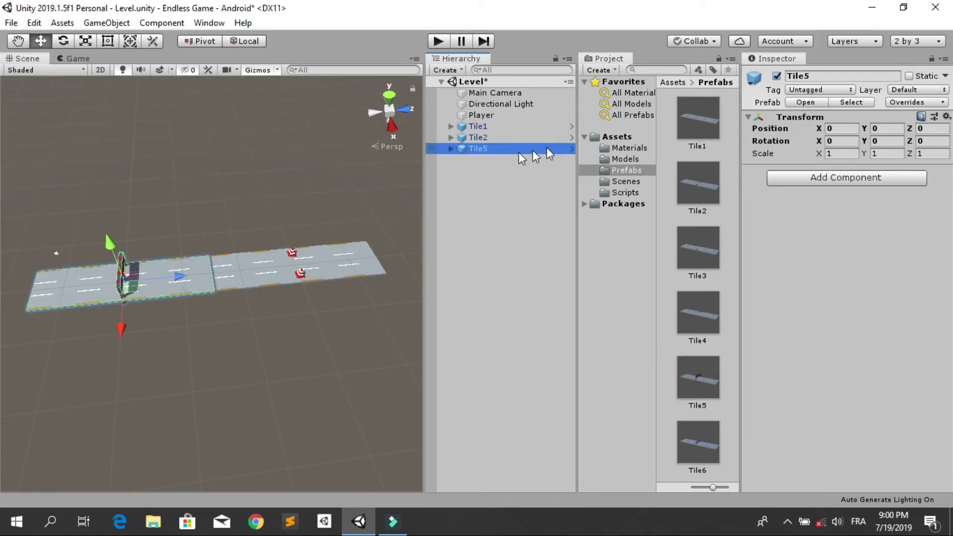
pyautogui.click(930, 128)
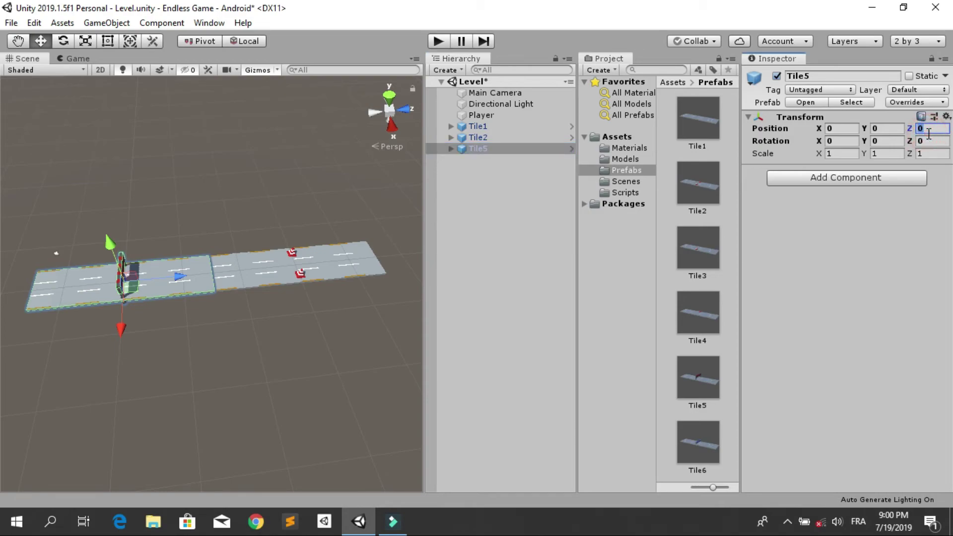
pyautogui.write('60')
pyautogui.scroll(2, 361, 282)
pyautogui.moveTo(362, 282); pyautogui.dragTo(211, 341, button='middle')
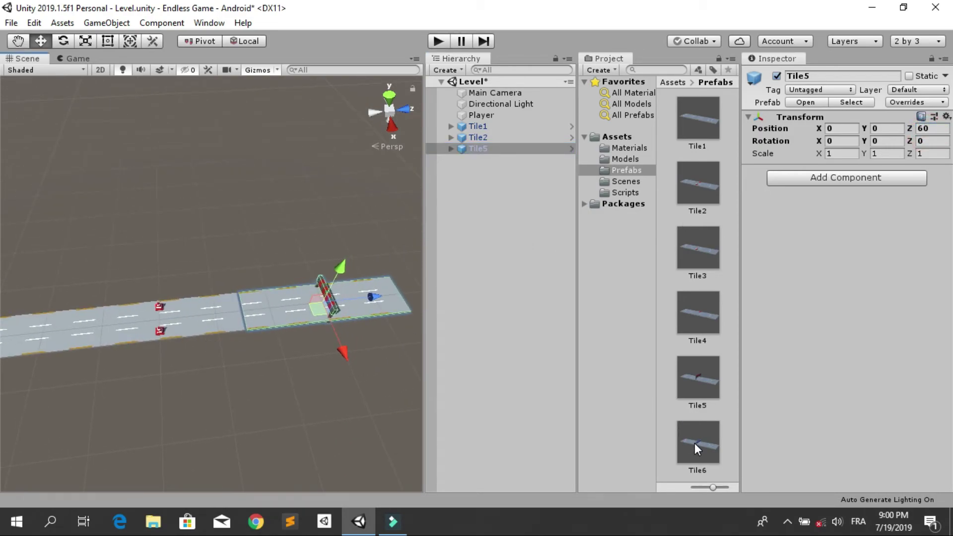
# Add the Tile6 prefab to the scene and set its Z position to 90.
pyautogui.moveTo(695, 443); pyautogui.dragTo(473, 206)
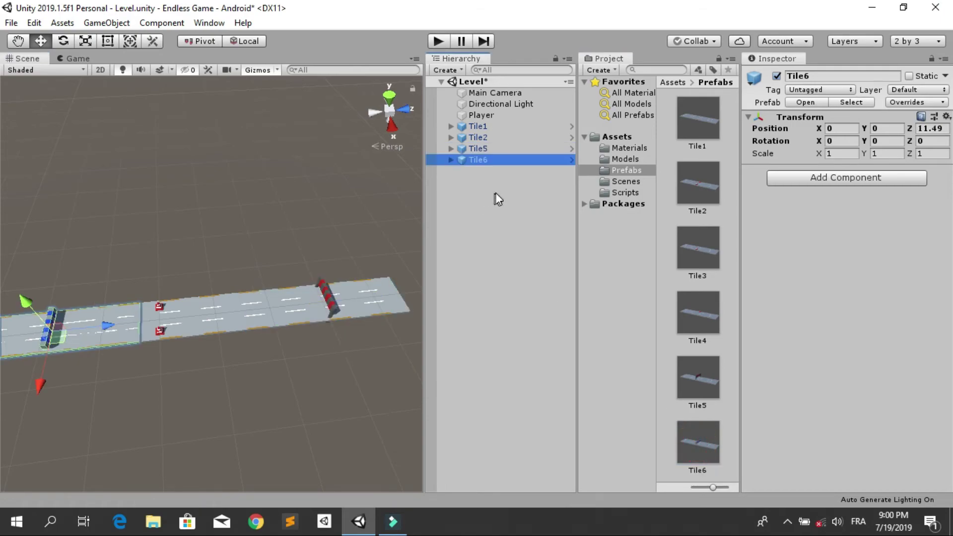
pyautogui.scroll(-2, 323, 340)
pyautogui.click(942, 129)
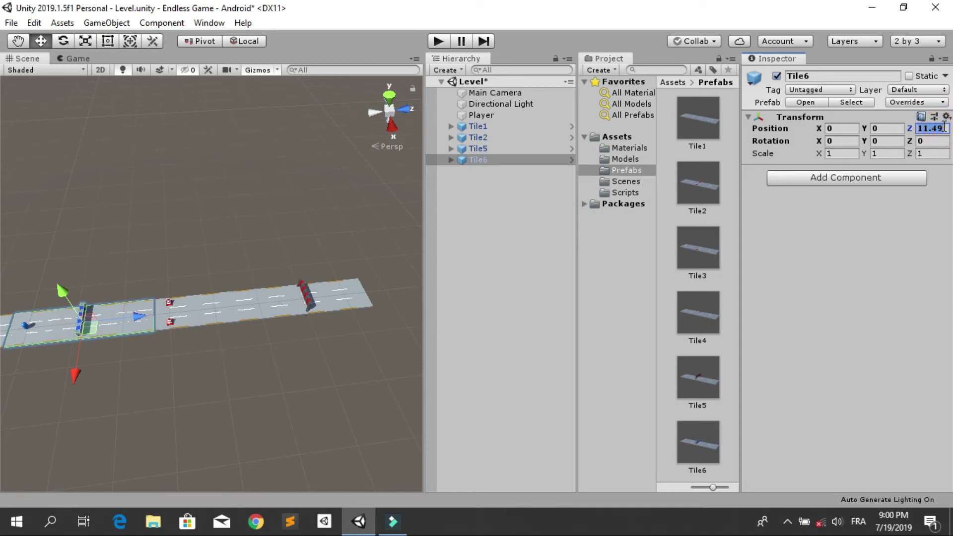
pyautogui.write('90')
pyautogui.scroll(-4, 293, 323)
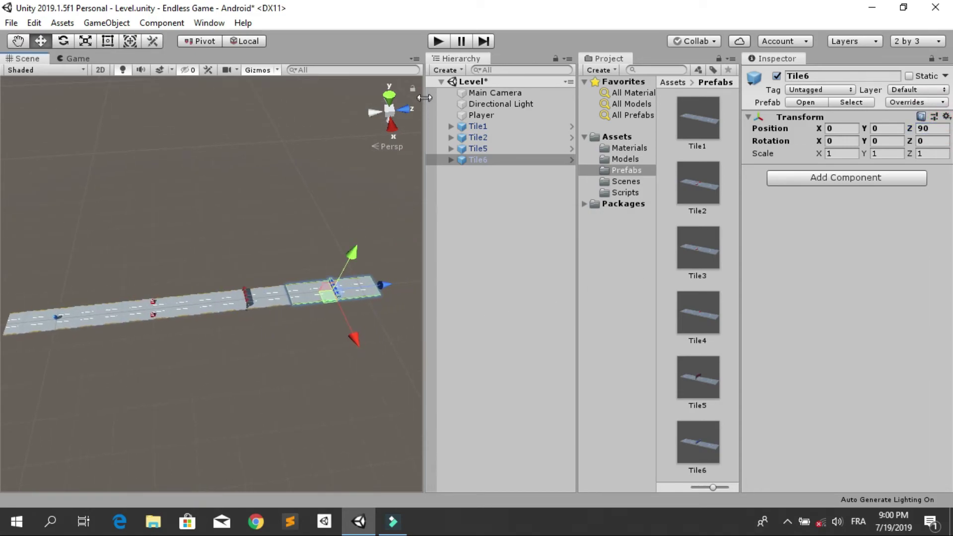
# Playtest the four-tile road, switching the player between lanes along the obstacles up to the road's end.
pyautogui.click(440, 47)
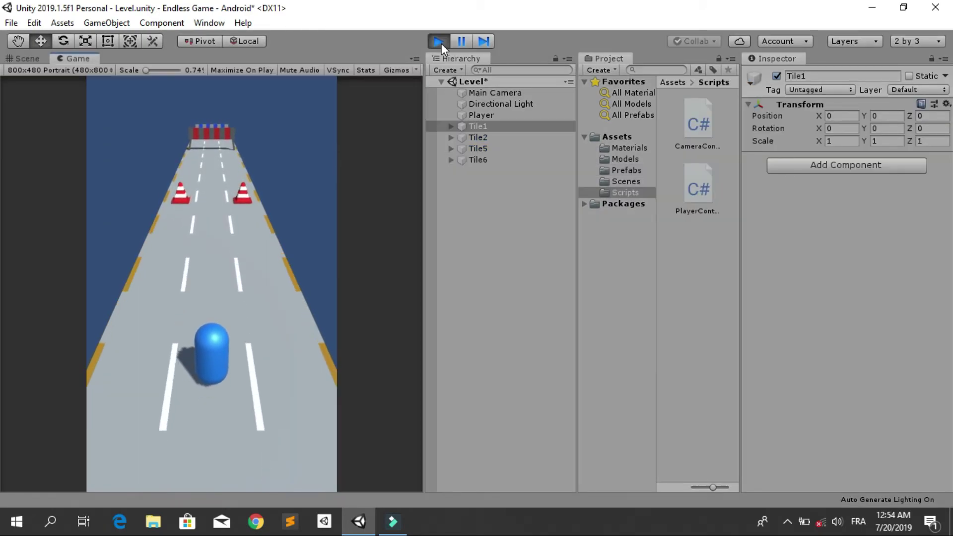
pyautogui.press('Right')
pyautogui.press('Left')
pyautogui.press('Left')
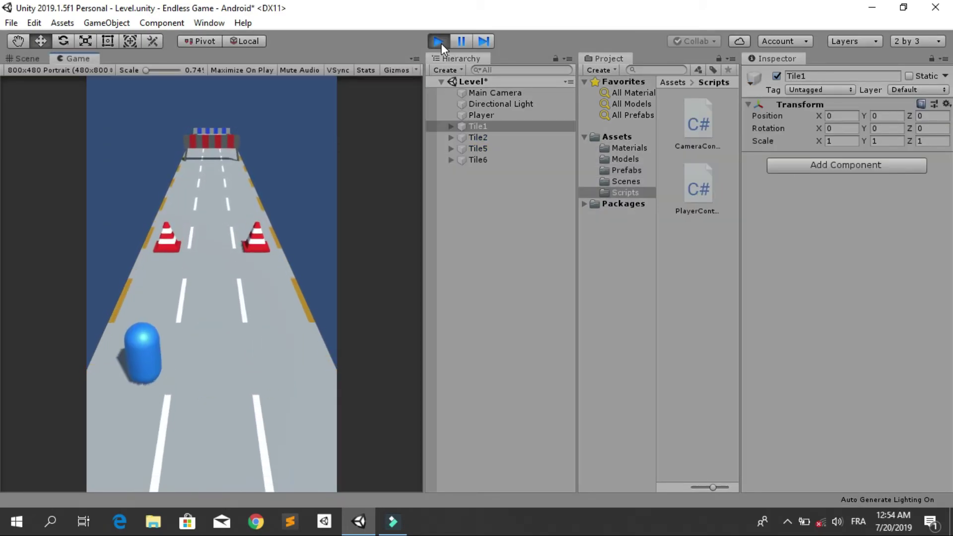
pyautogui.press('Right')
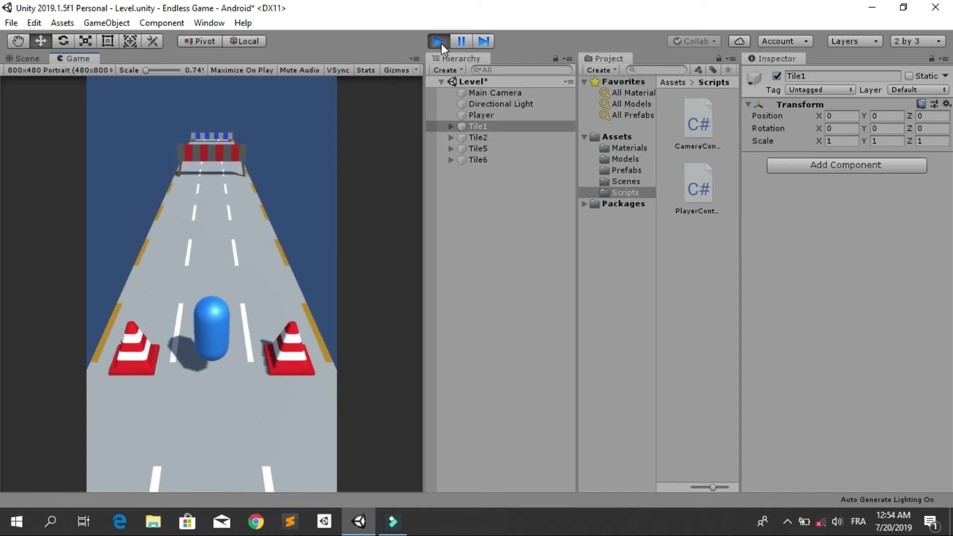
pyautogui.press('Left')
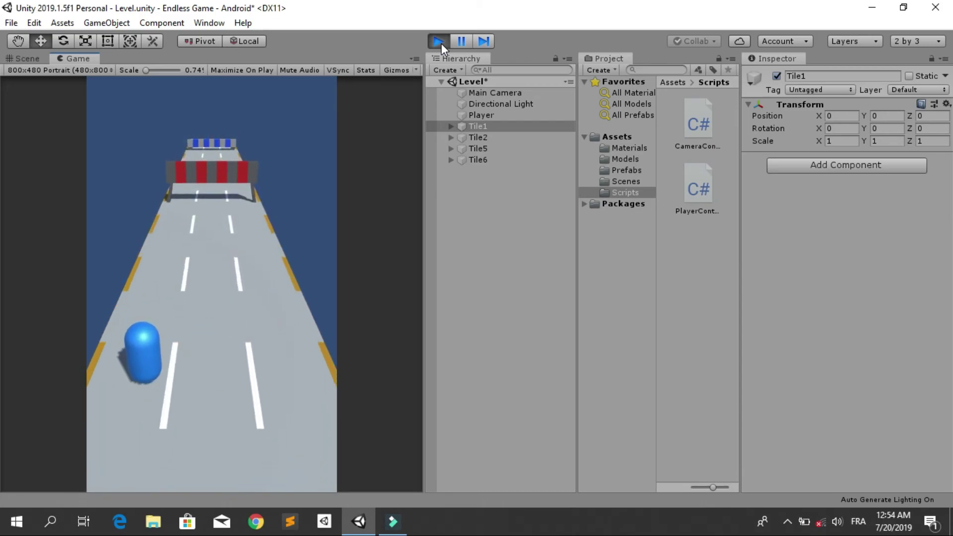
pyautogui.press('Right')
pyautogui.press('Left')
pyautogui.press('Right')
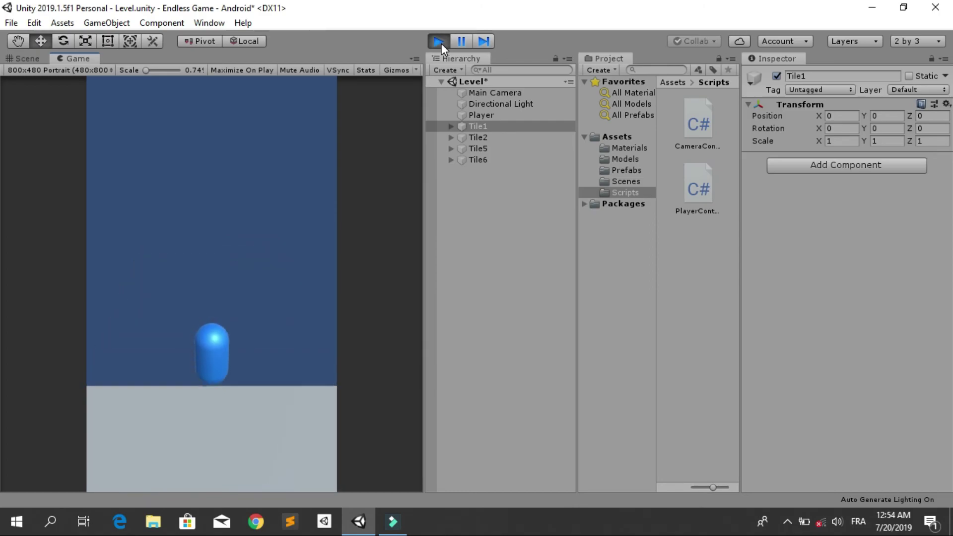
pyautogui.click(440, 42)
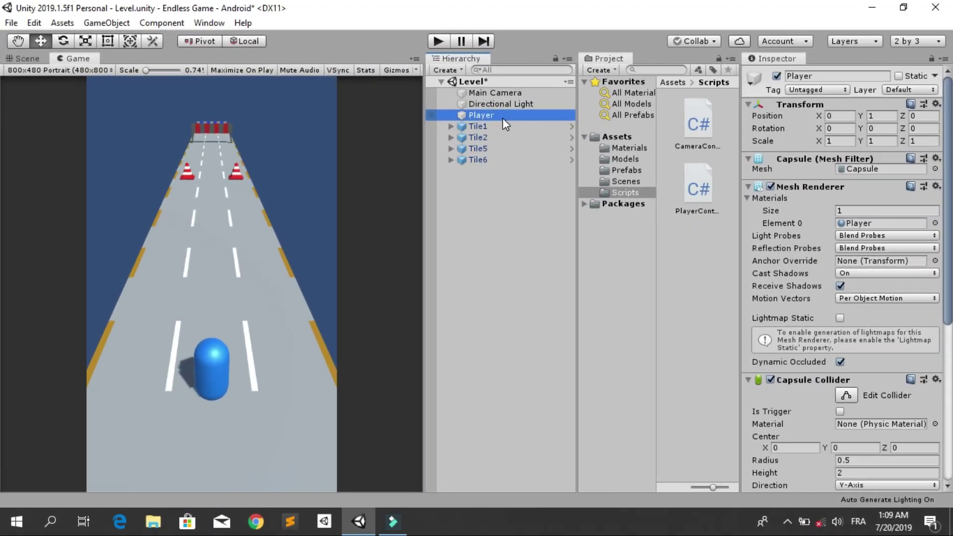
# Set the Player Controller's Forward Speed to 6 and Jump Force to 10.5 on the Player.
pyautogui.scroll(-5, 845, 284)
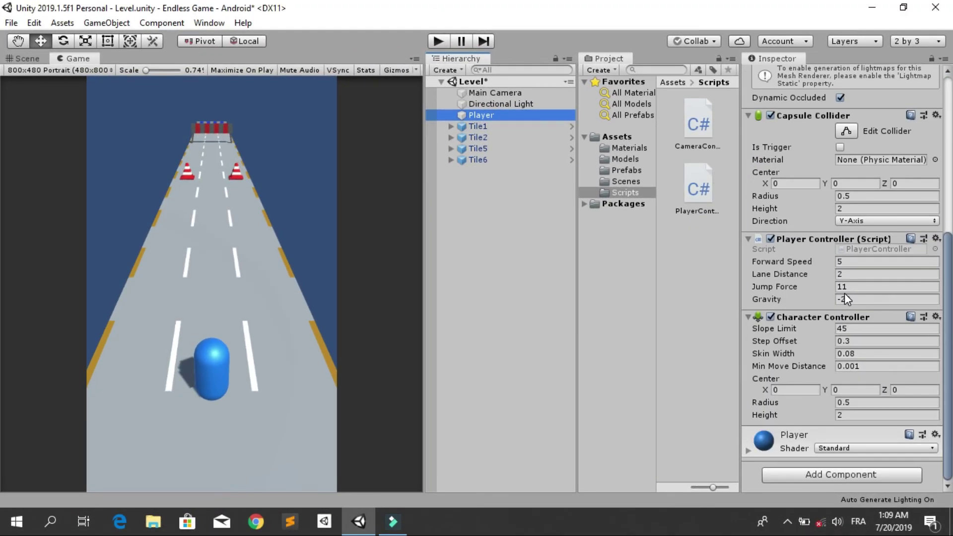
pyautogui.click(856, 264)
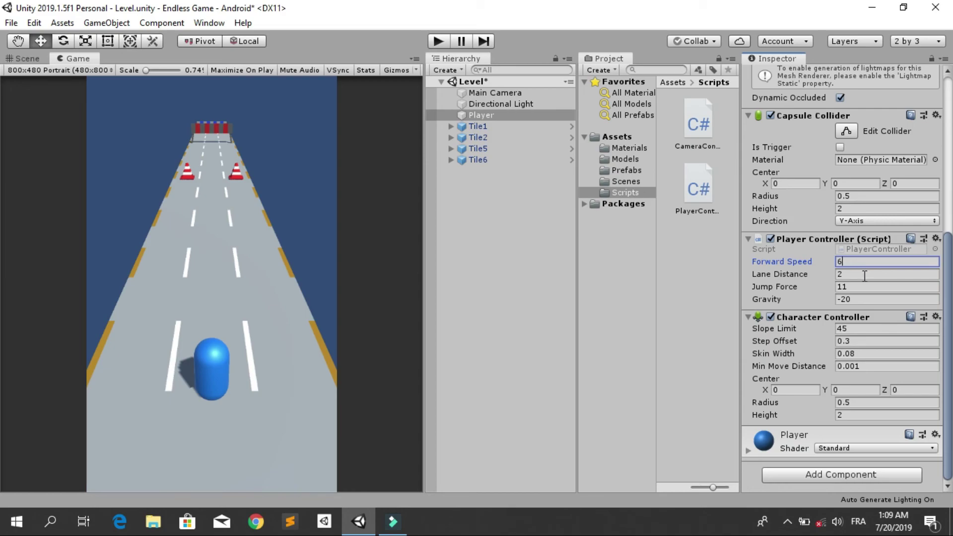
pyautogui.write('6')
pyautogui.click(864, 275)
pyautogui.click(870, 288)
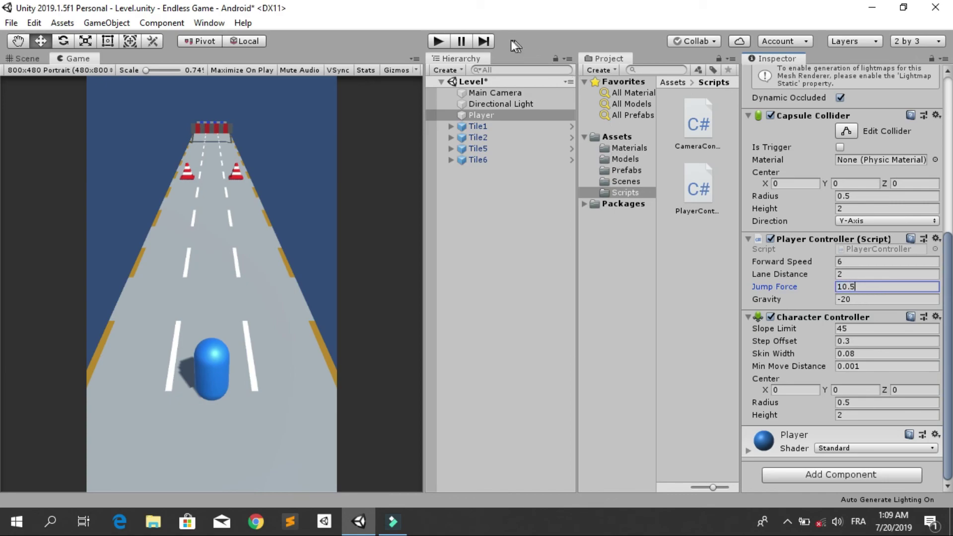
# Playtest the level with the adjusted player settings, switching lanes and jumping past the high barrier.
pyautogui.click(438, 41)
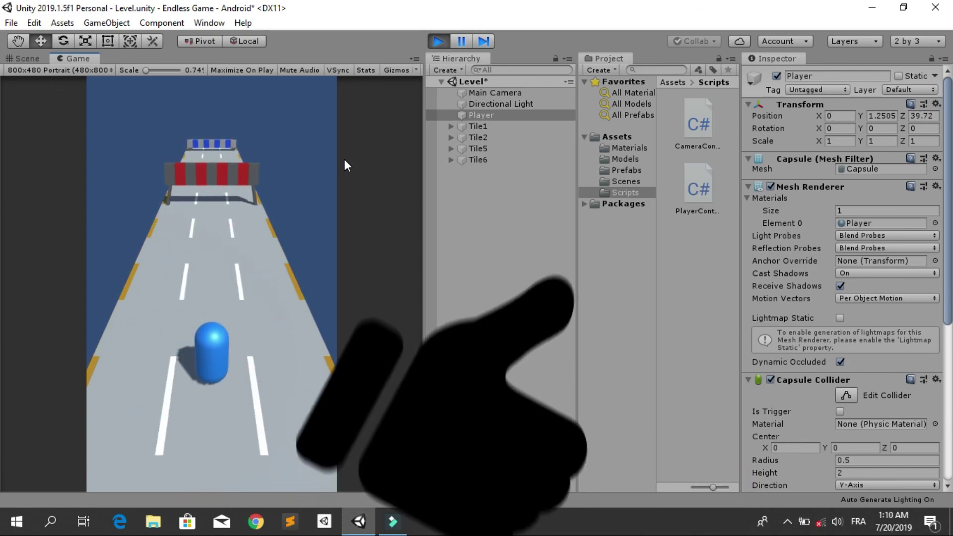
pyautogui.press('Left')
pyautogui.press('Right')
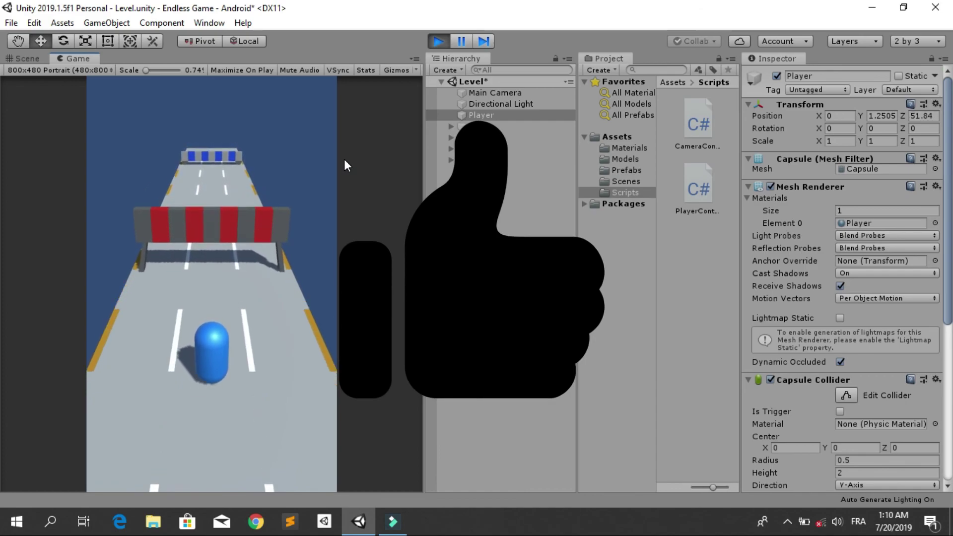
pyautogui.press('space')
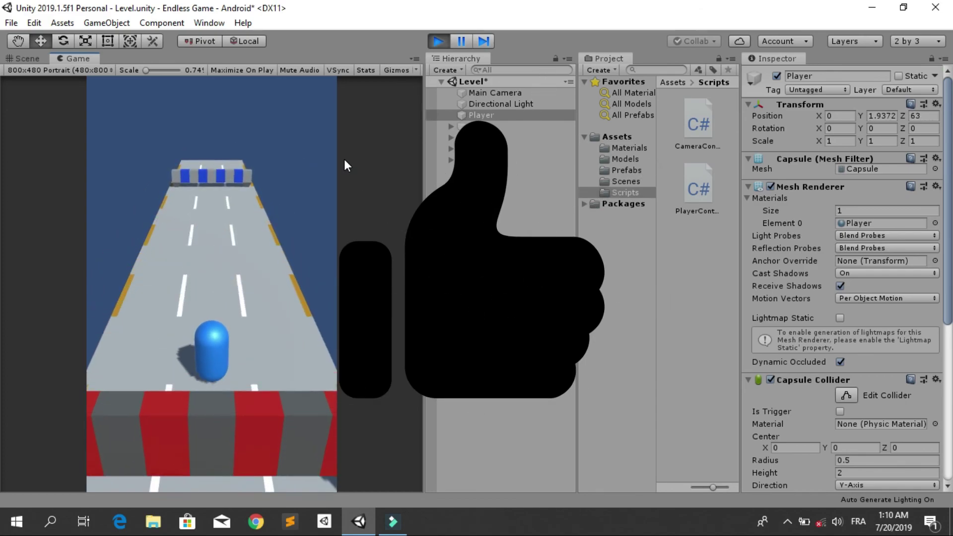
pyautogui.press('Left')
pyautogui.press('Right')
pyautogui.press('Right')
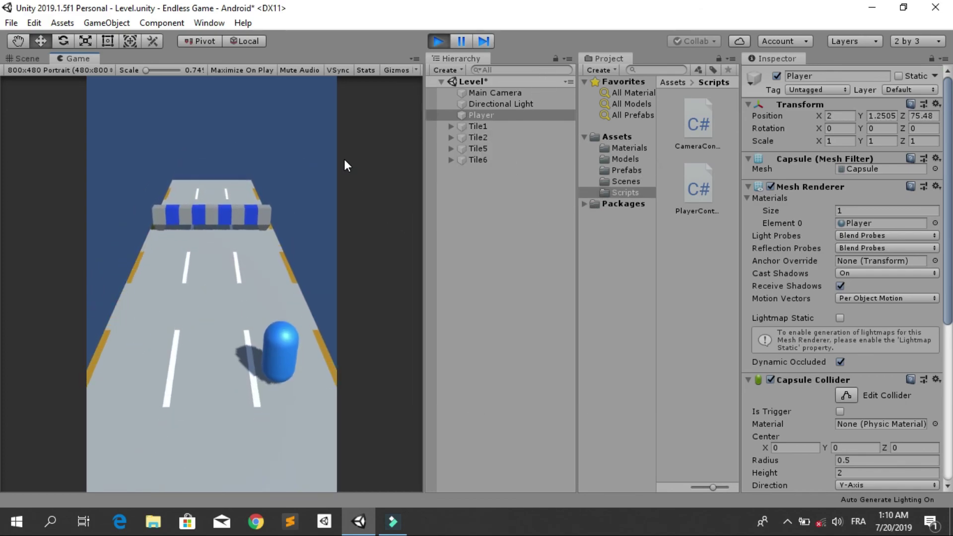